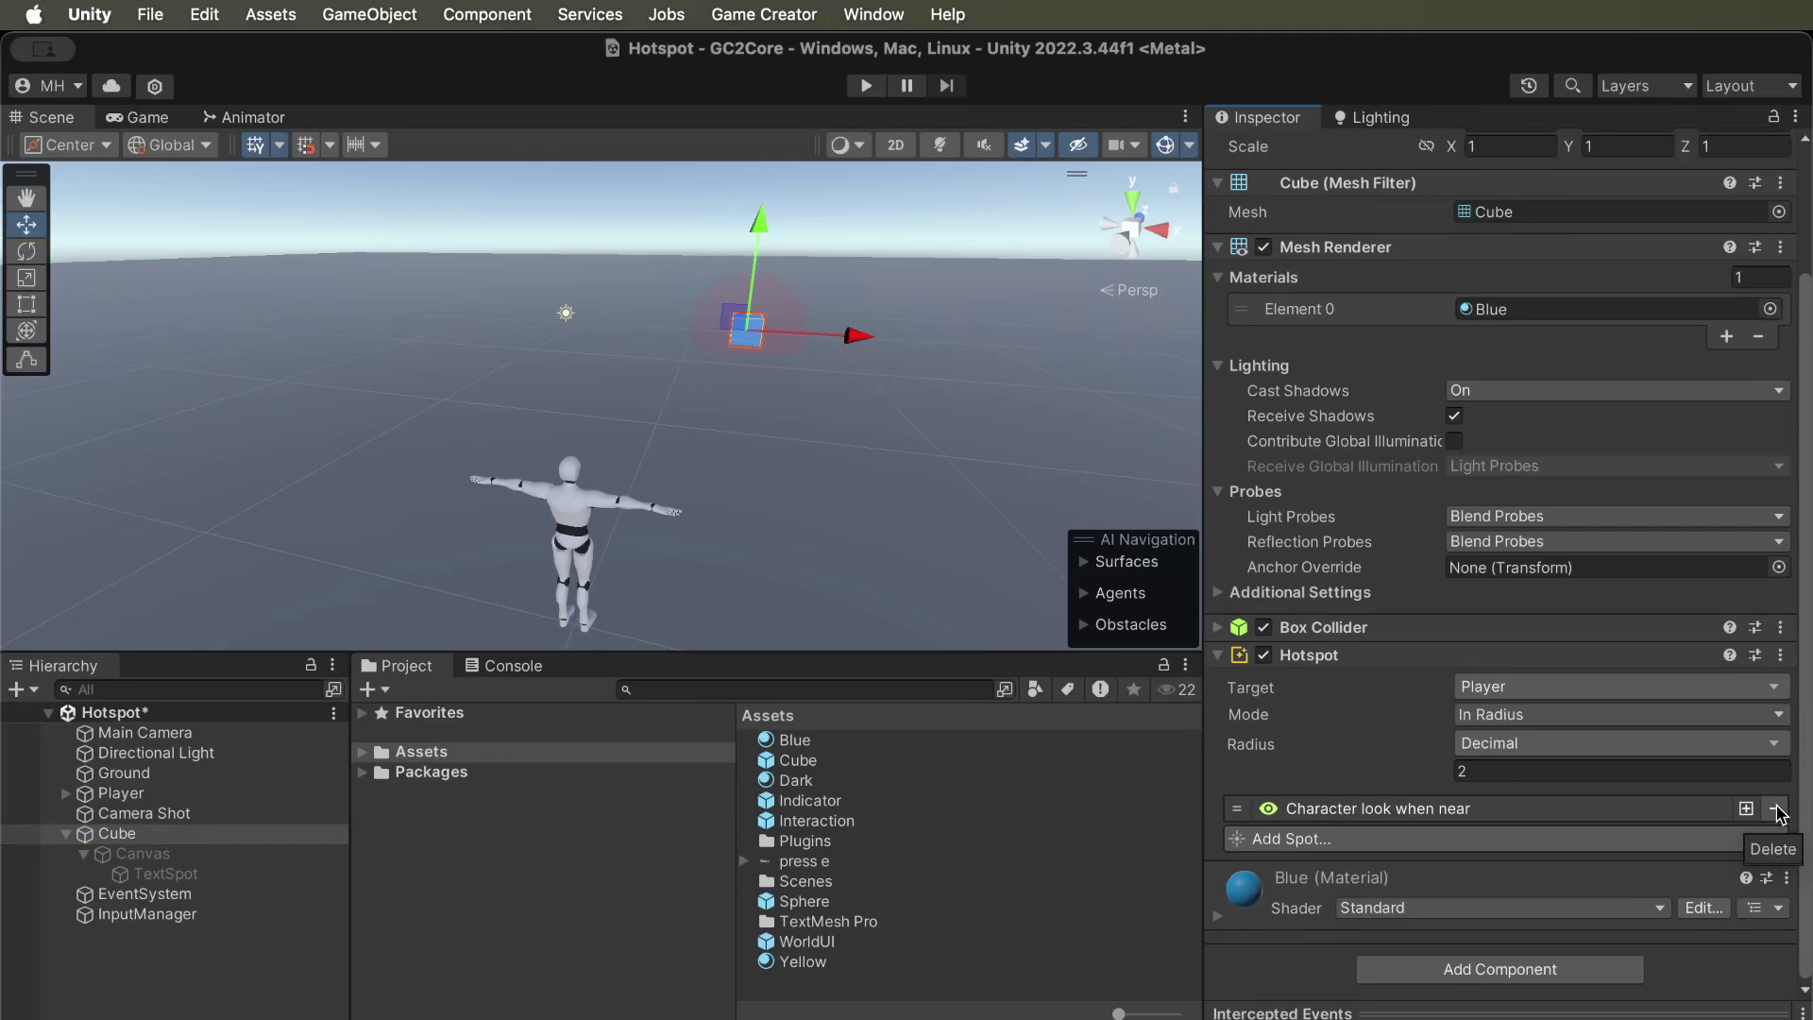
Add a Change Text spot to the Cube's Hotspot component.
left_click(1404, 660)
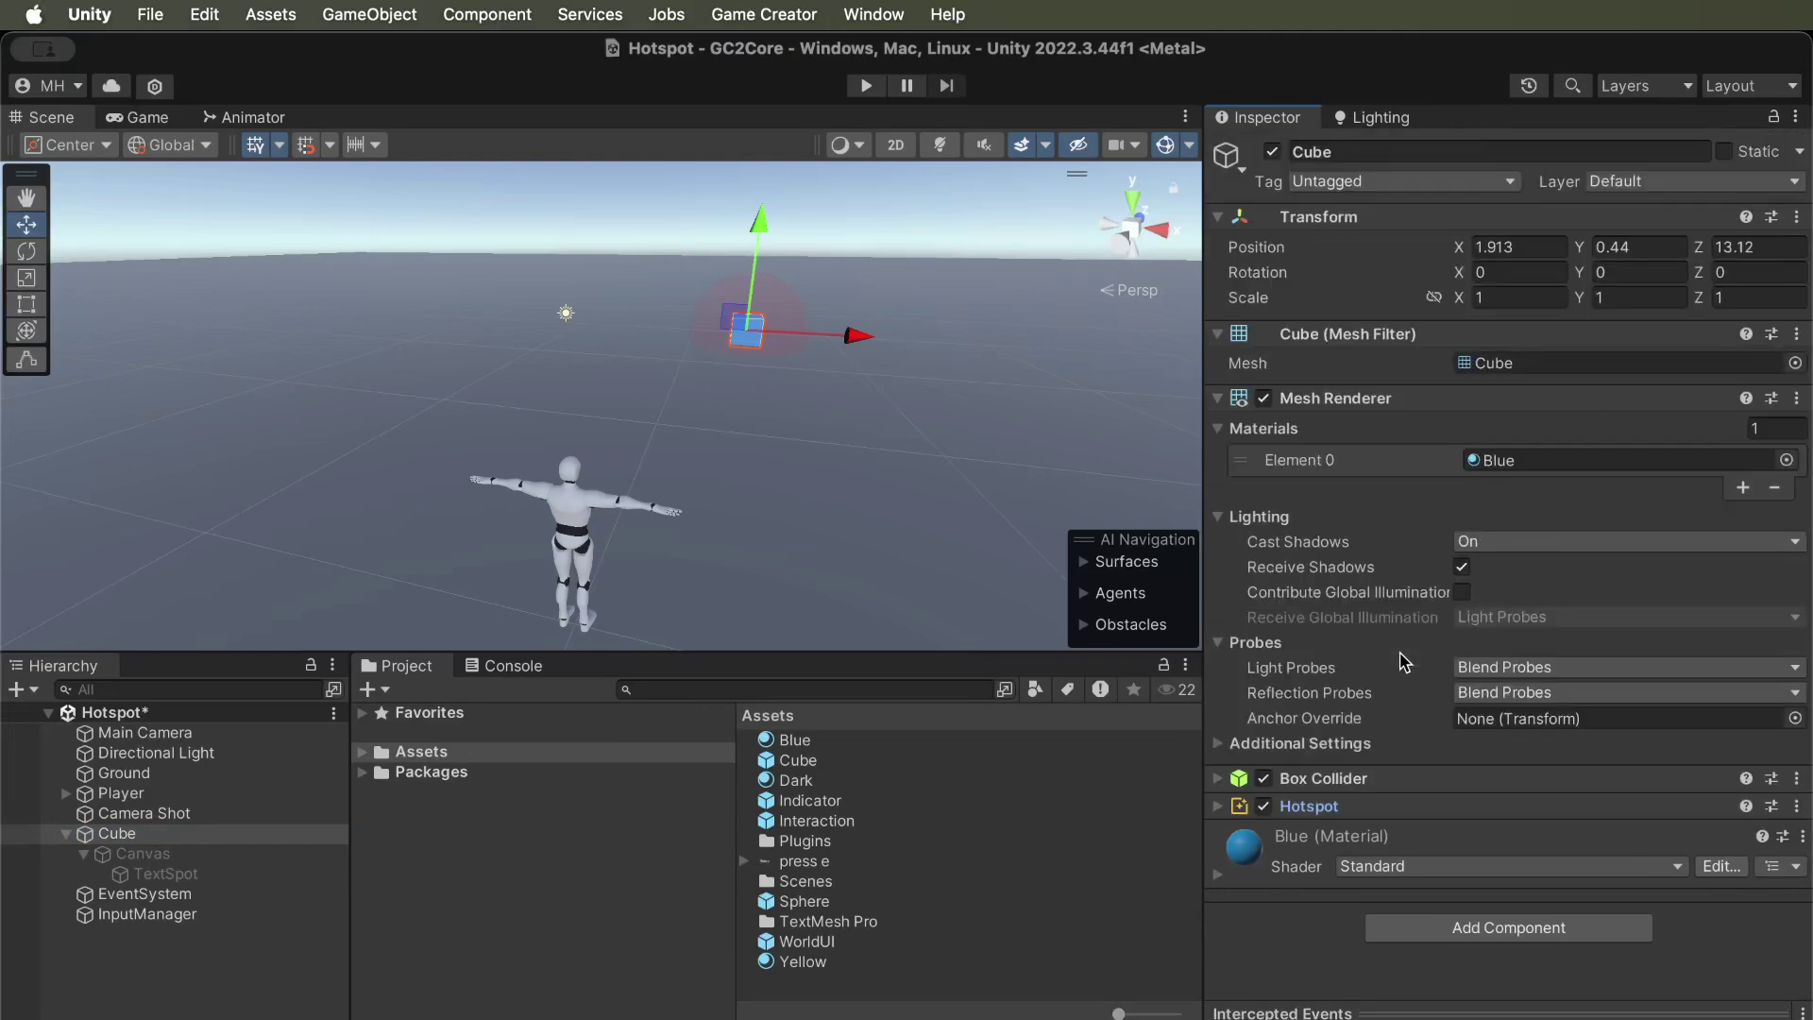
left_click(1348, 812)
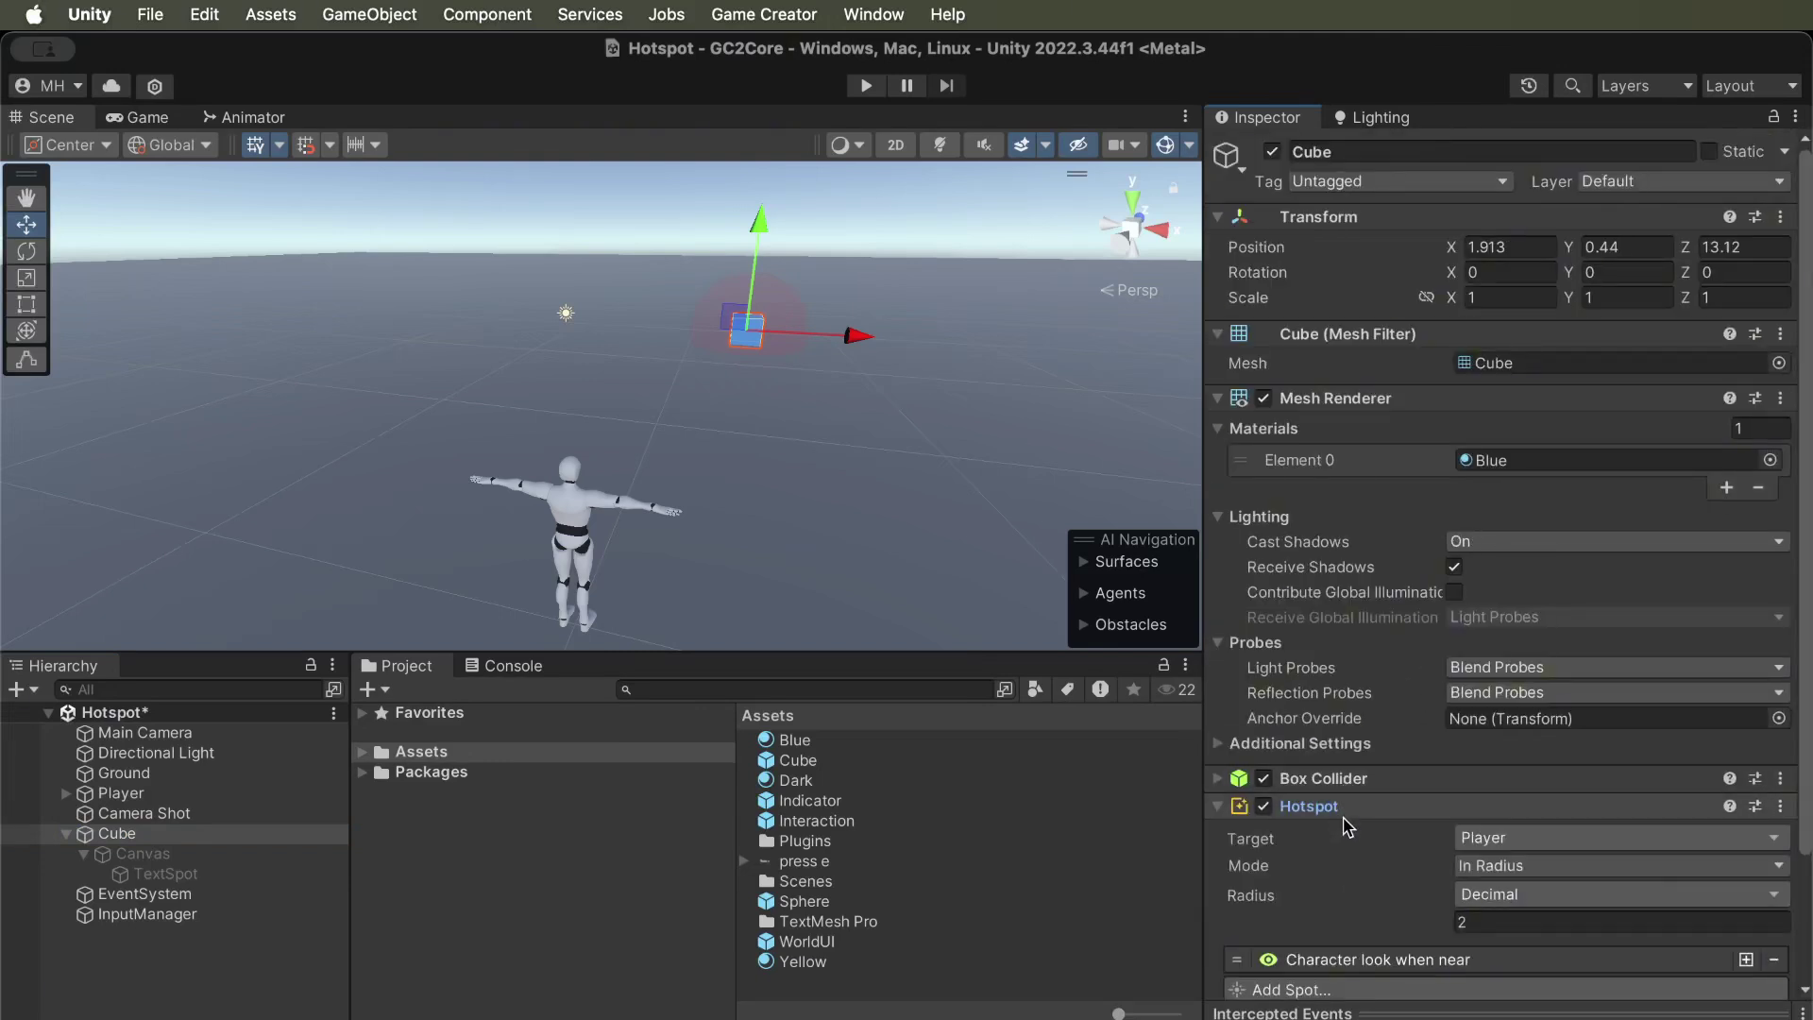
scroll(1341, 822, "down", 3)
left_click(1313, 840)
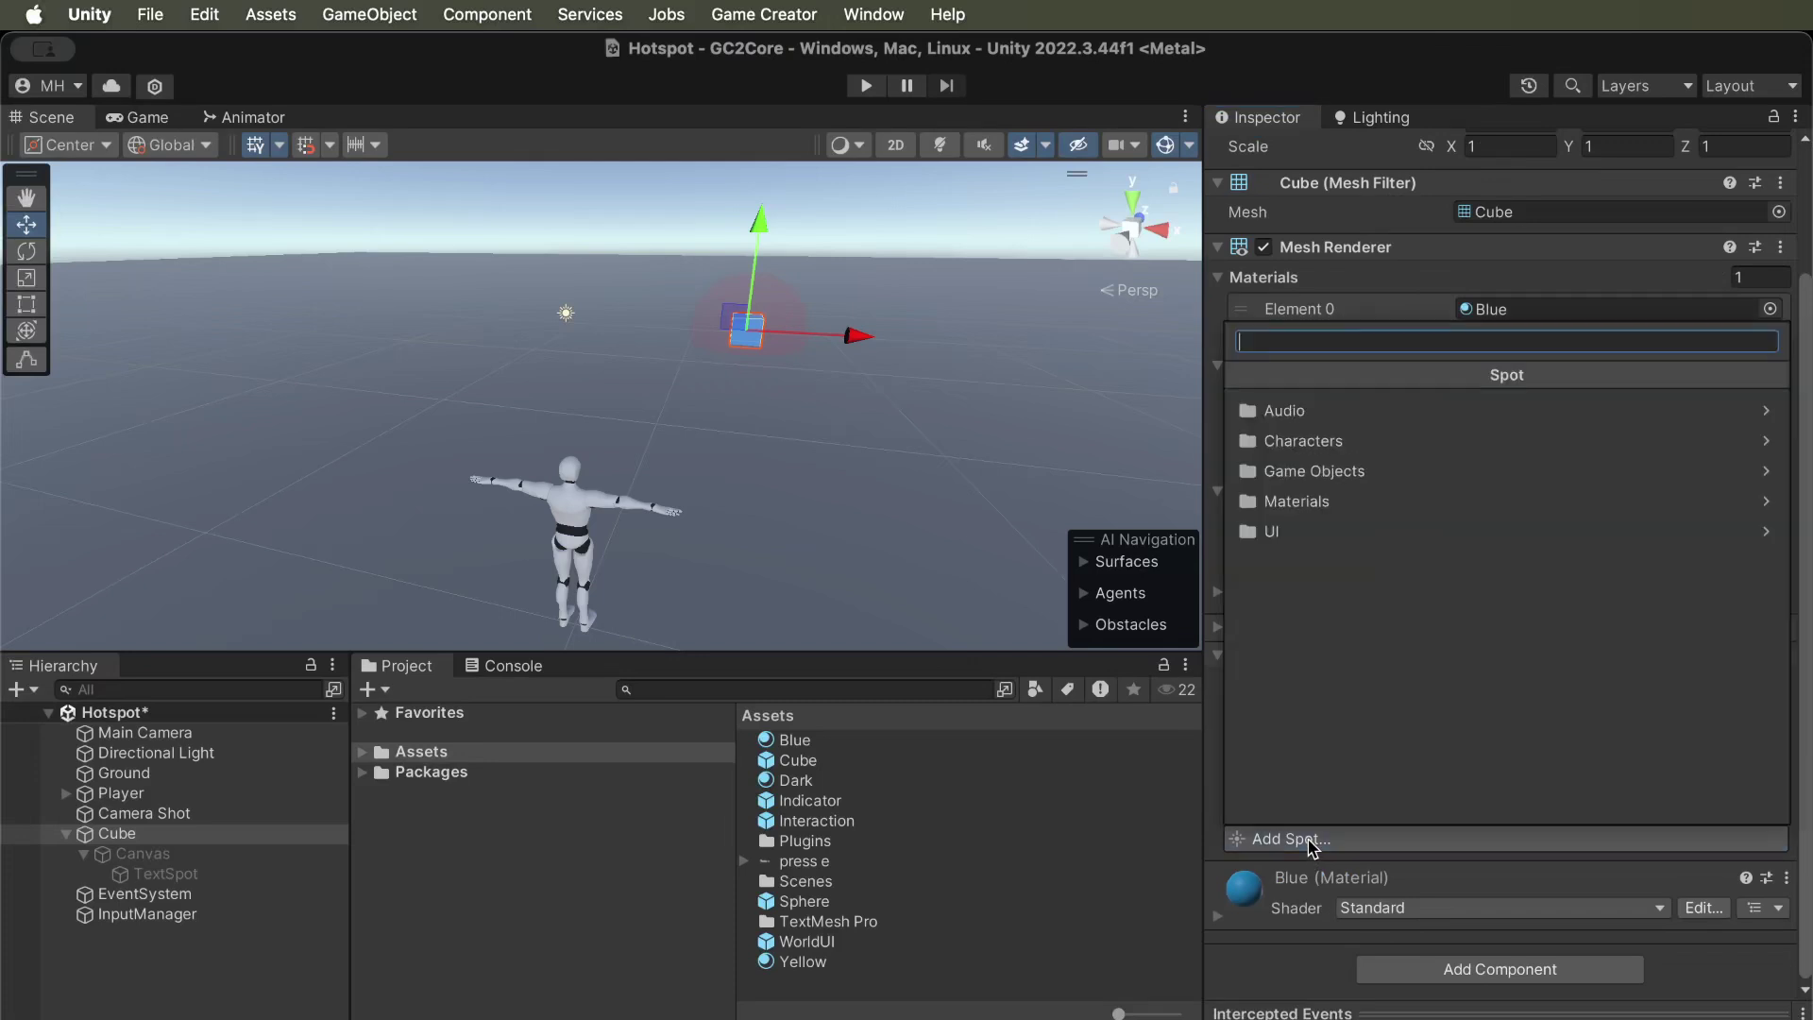
left_click(1330, 532)
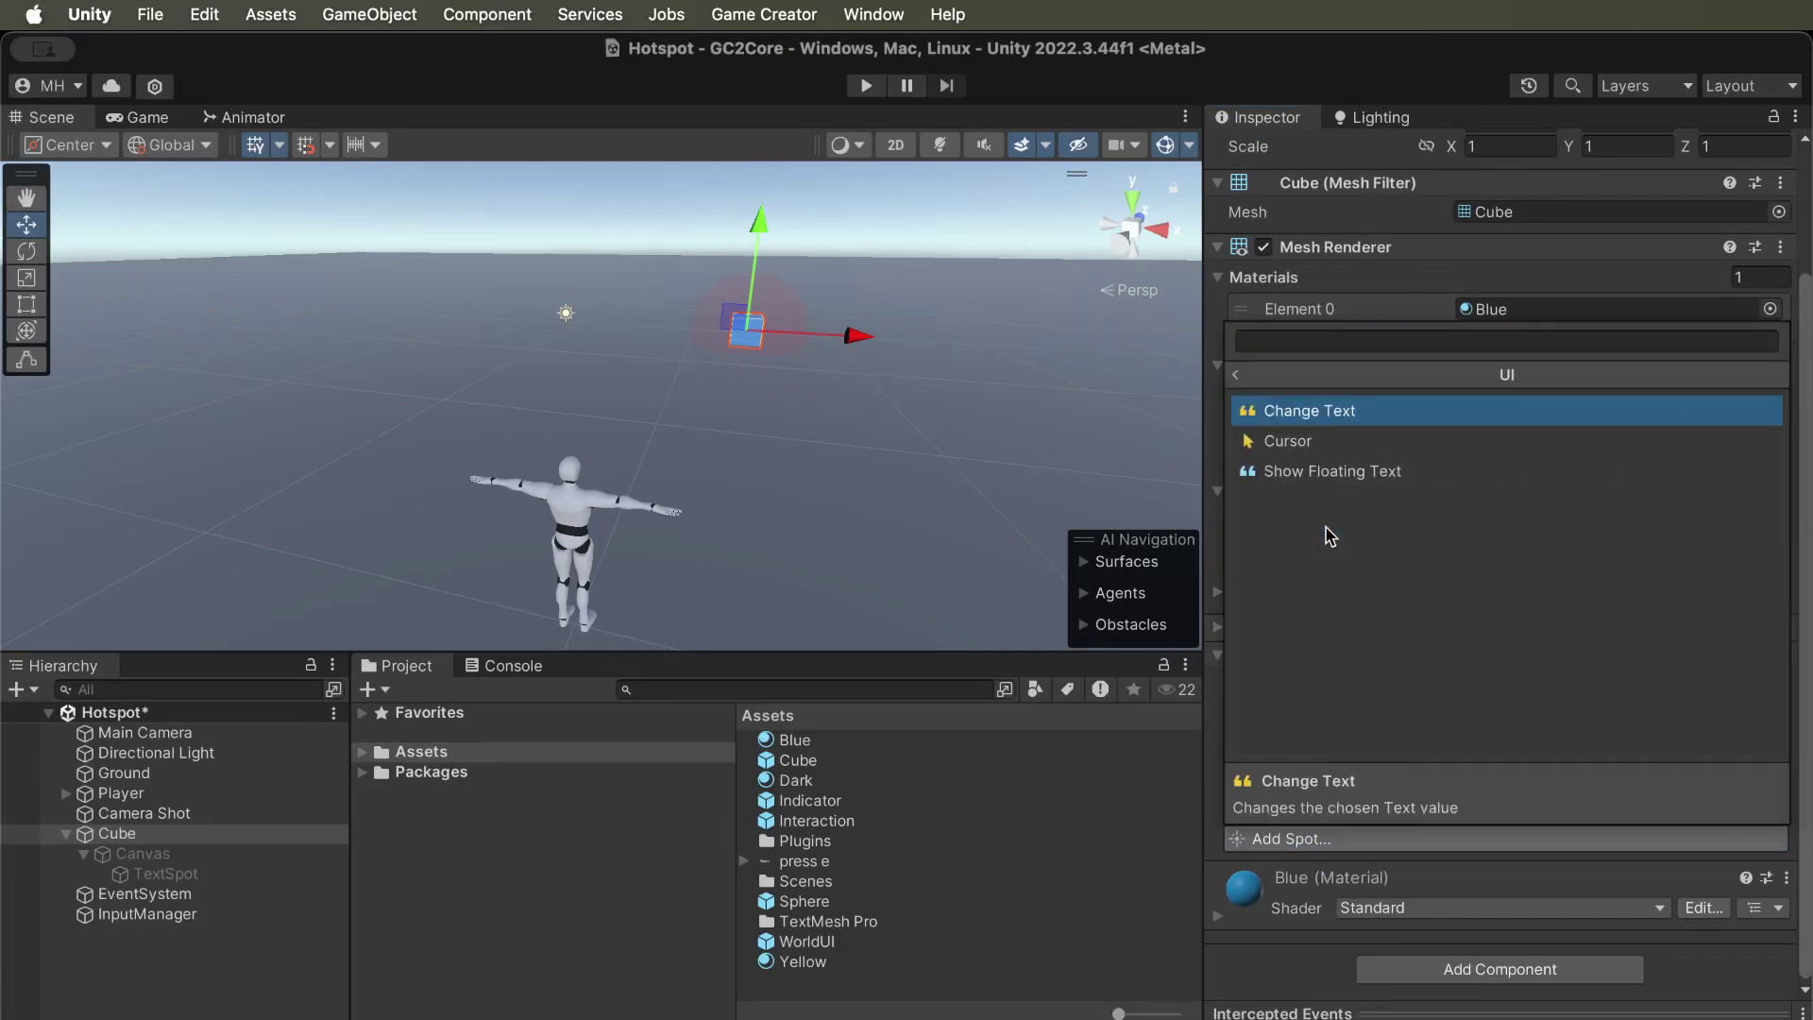
left_click(1304, 411)
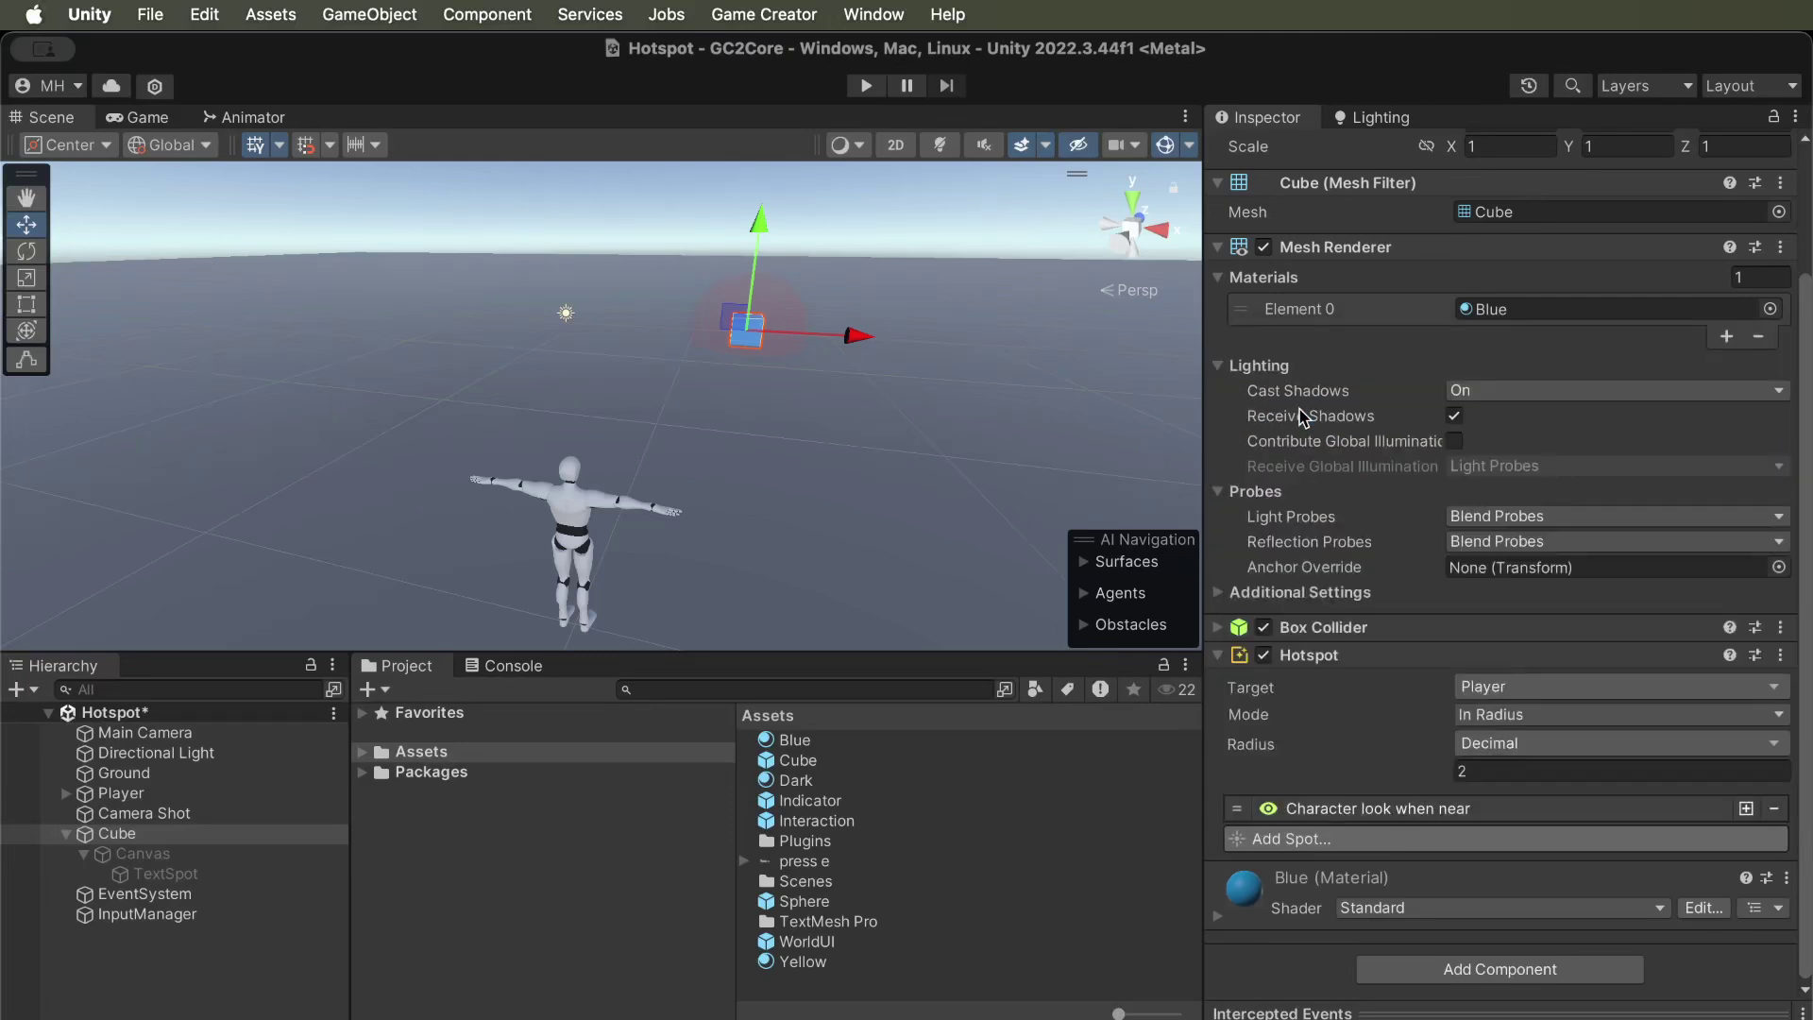
scroll(1354, 701, "down", 3)
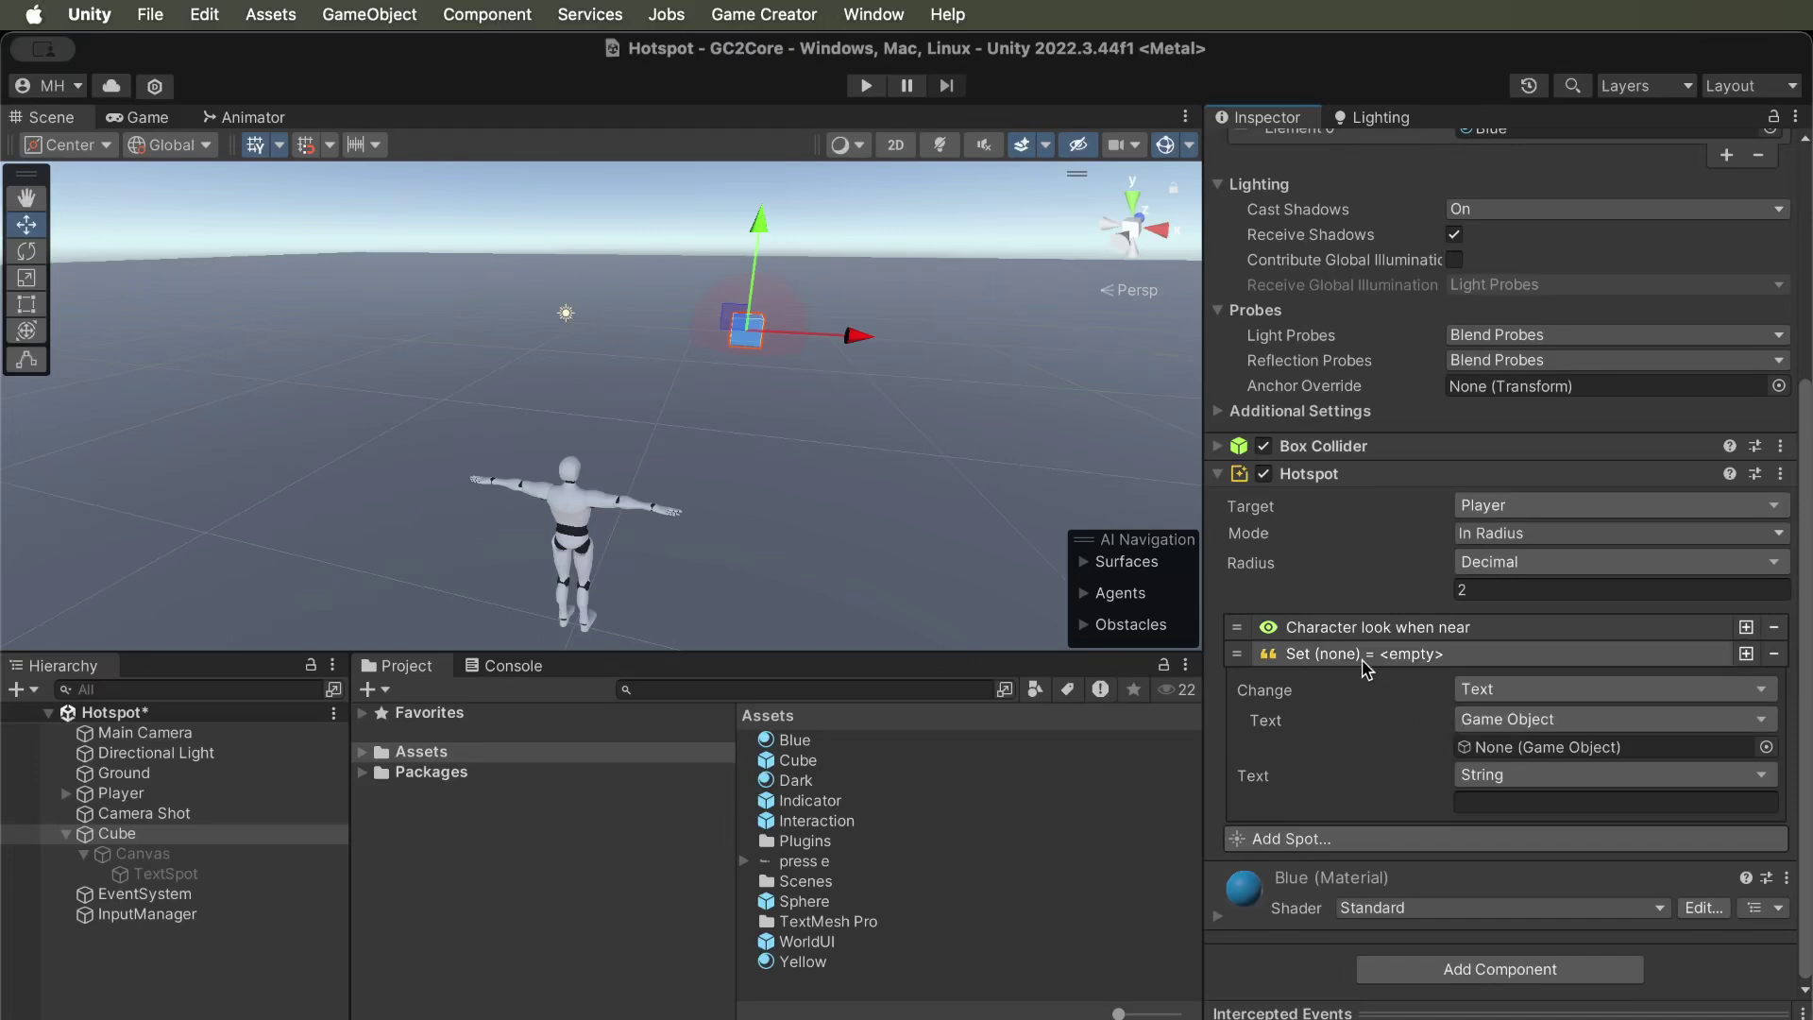
left_click(1377, 838)
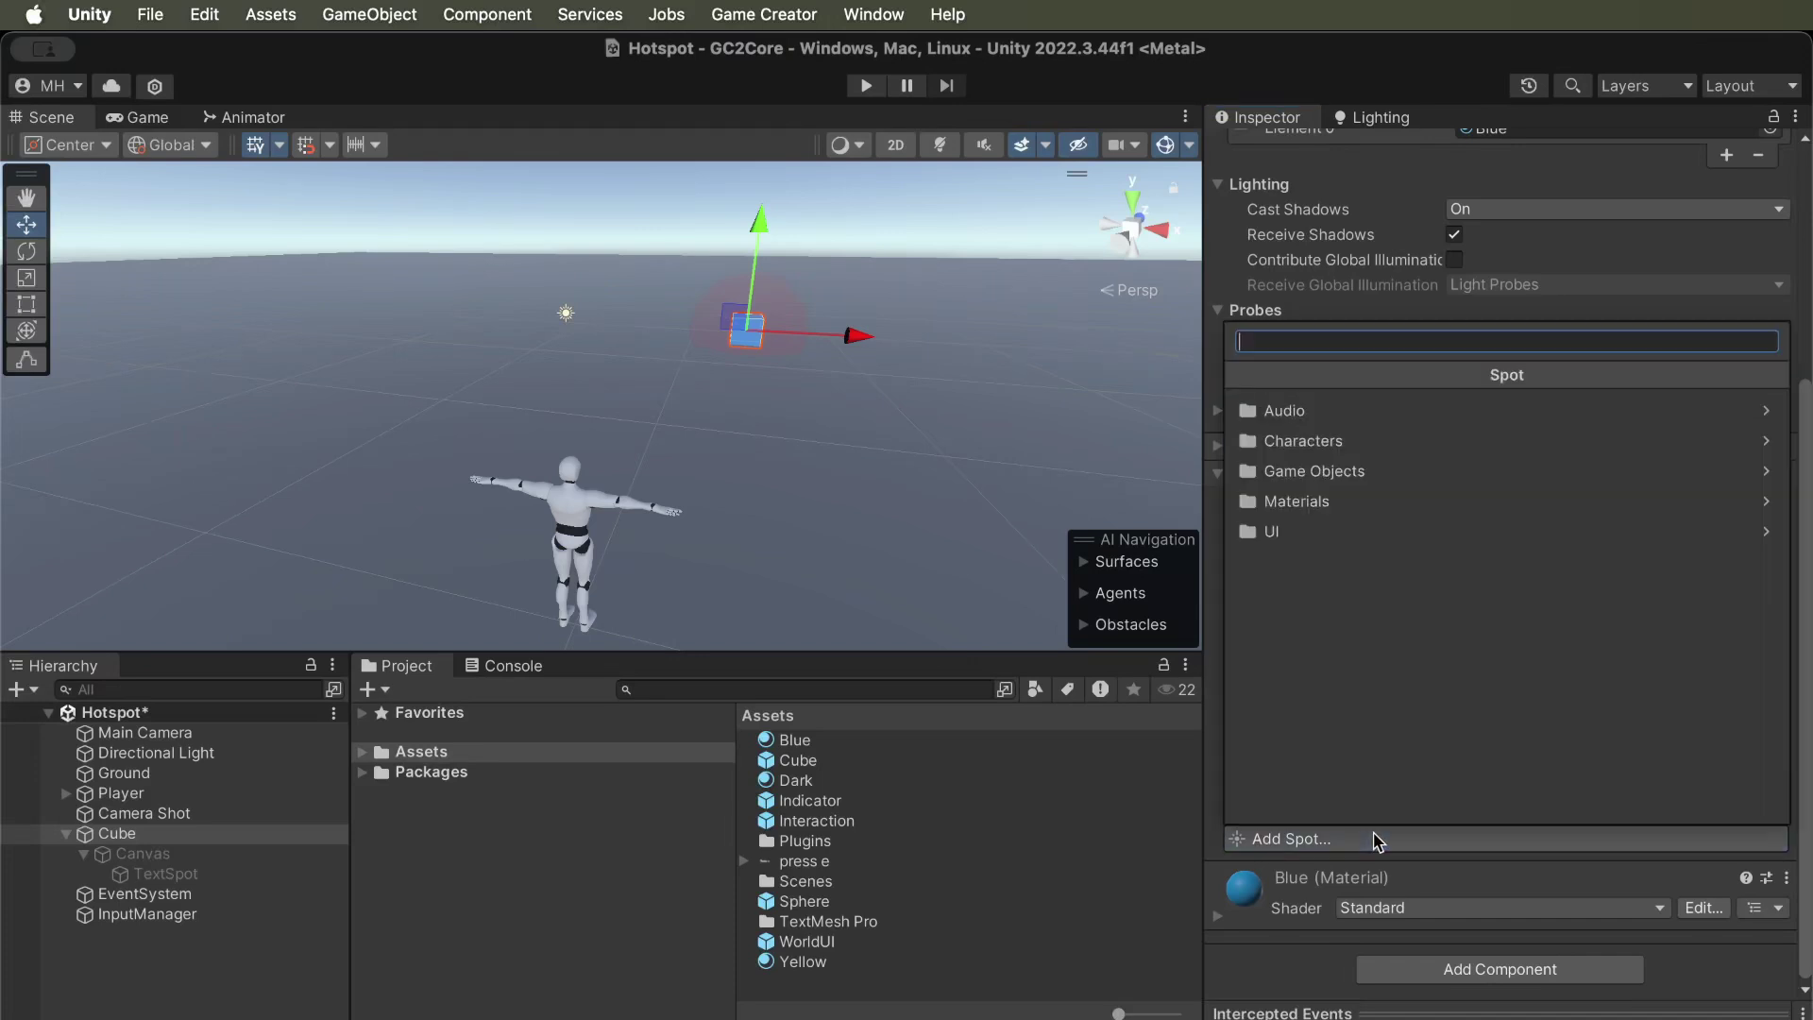
left_click(1364, 530)
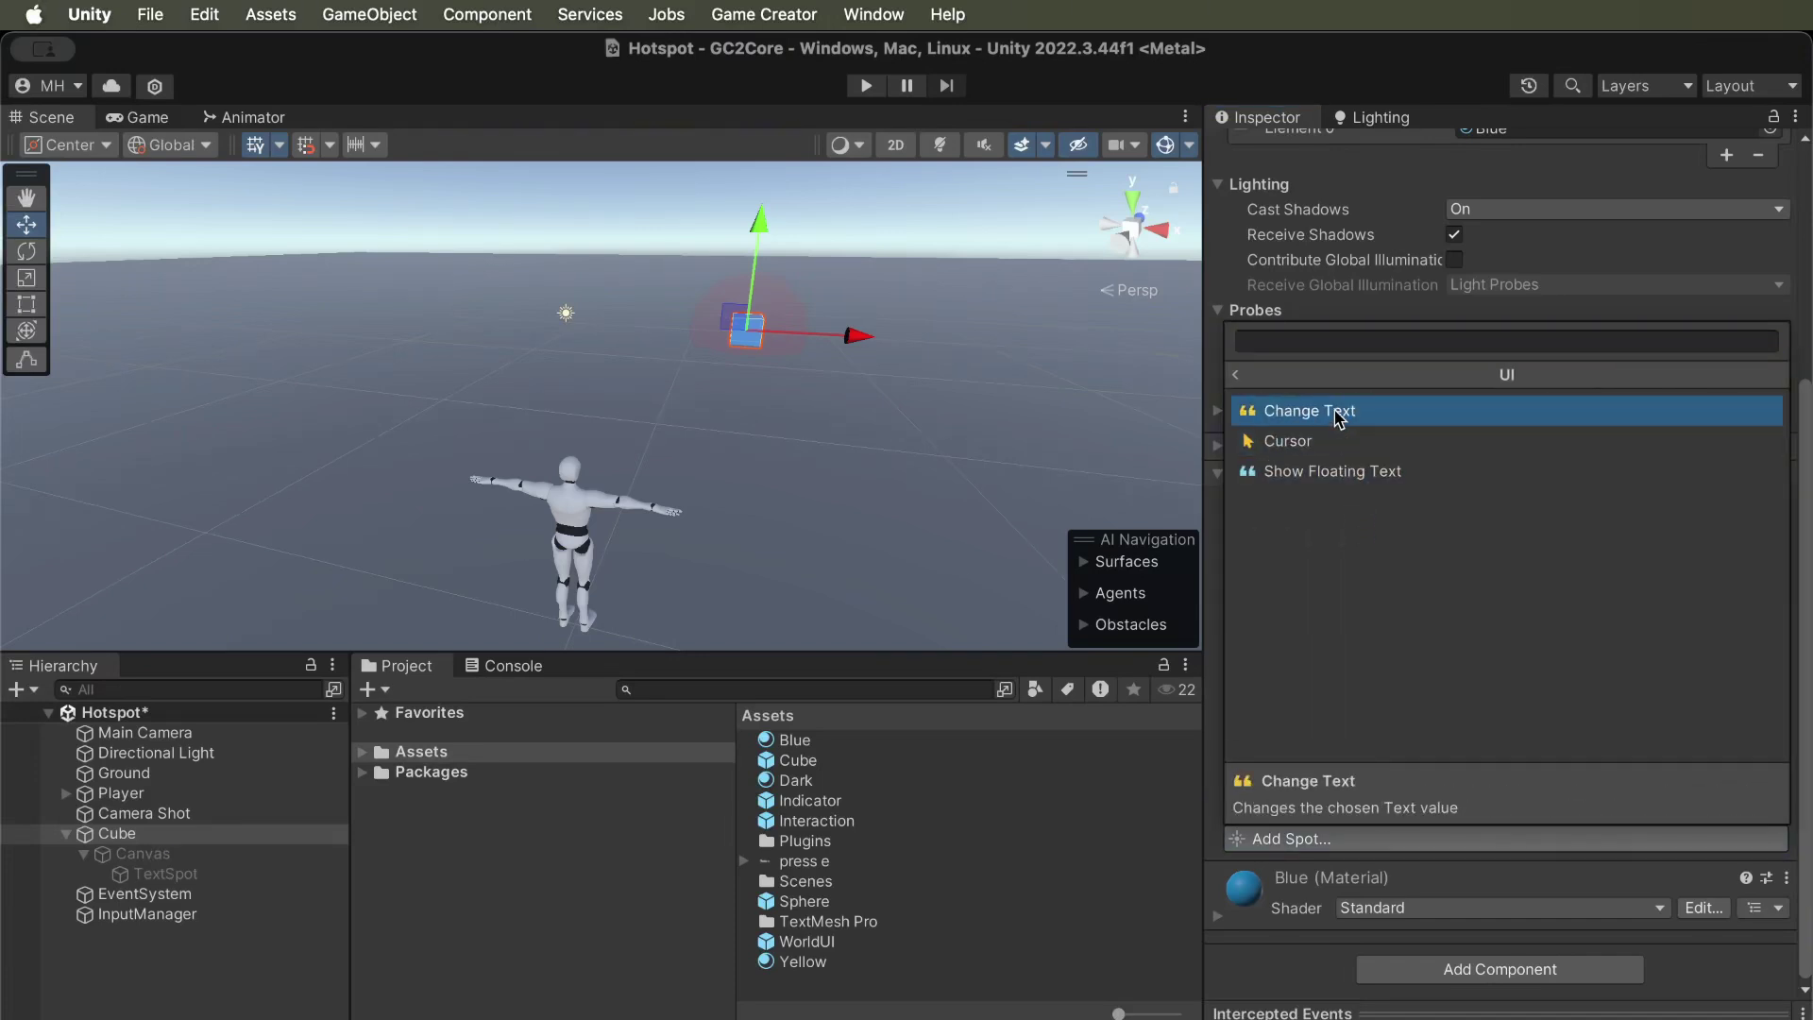
left_click(1379, 422)
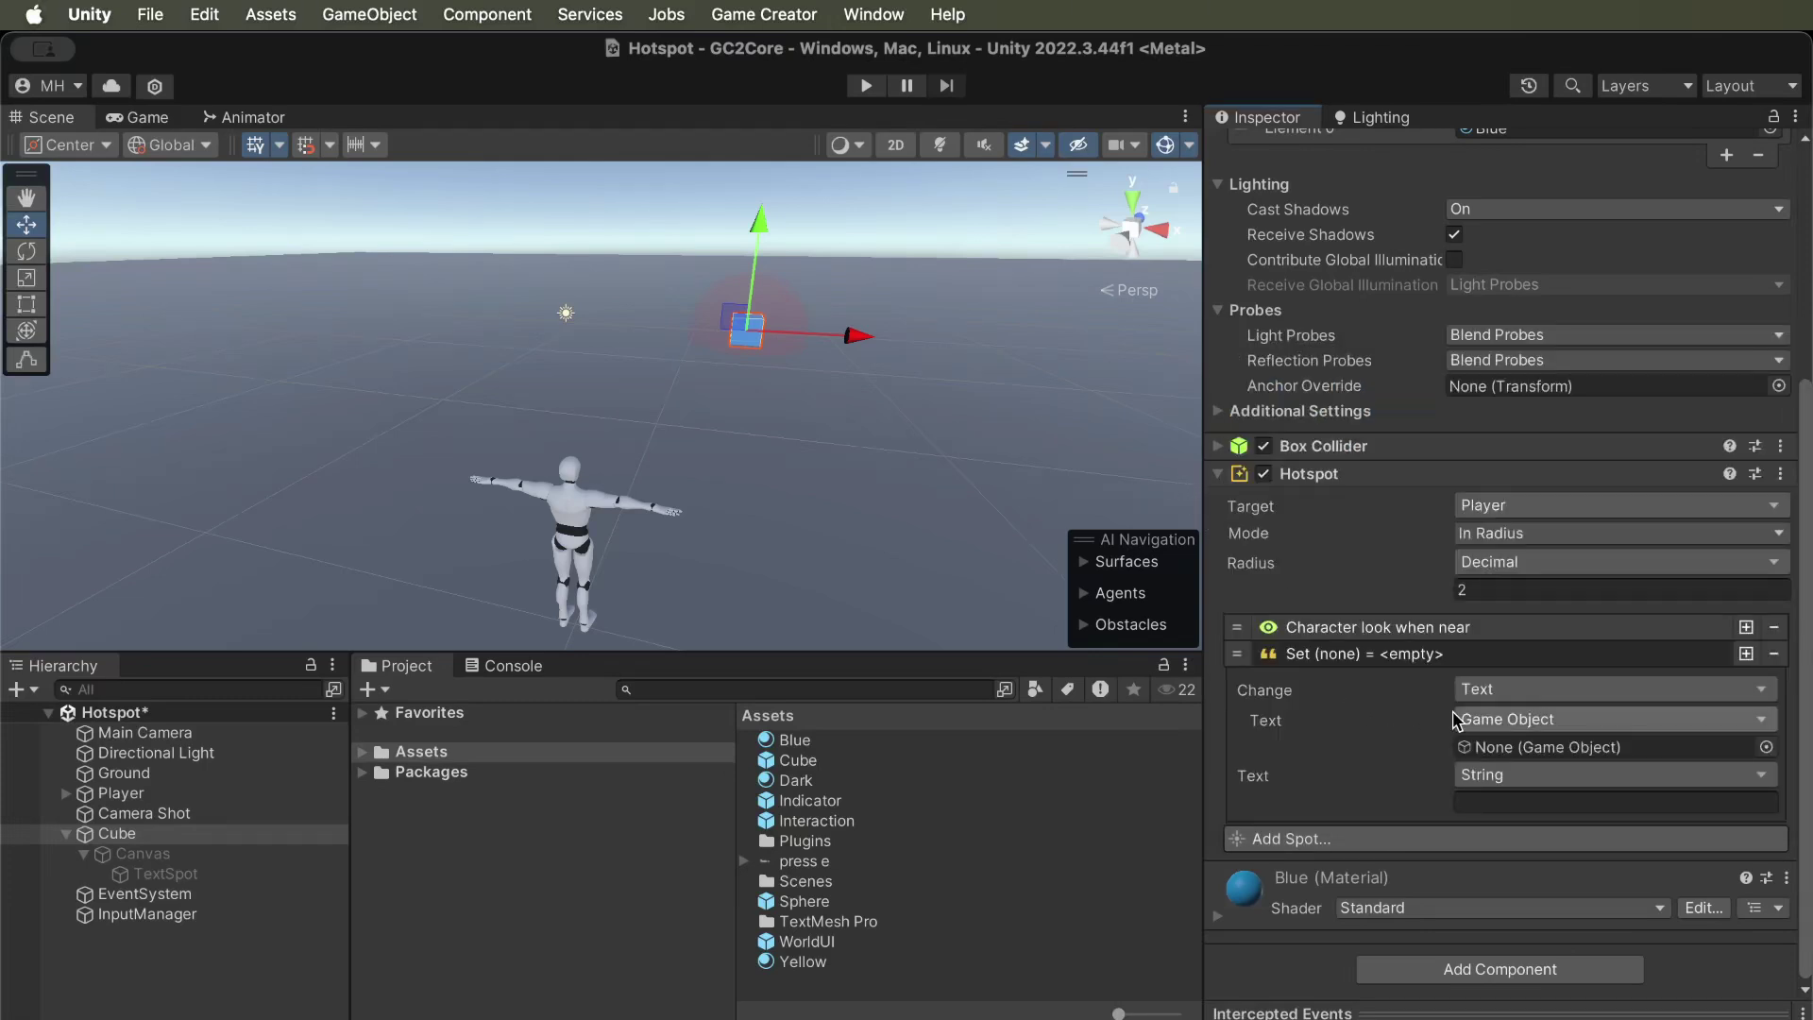
Activate the Canvas under the Cube and frame it in the scene.
left_click(121, 856)
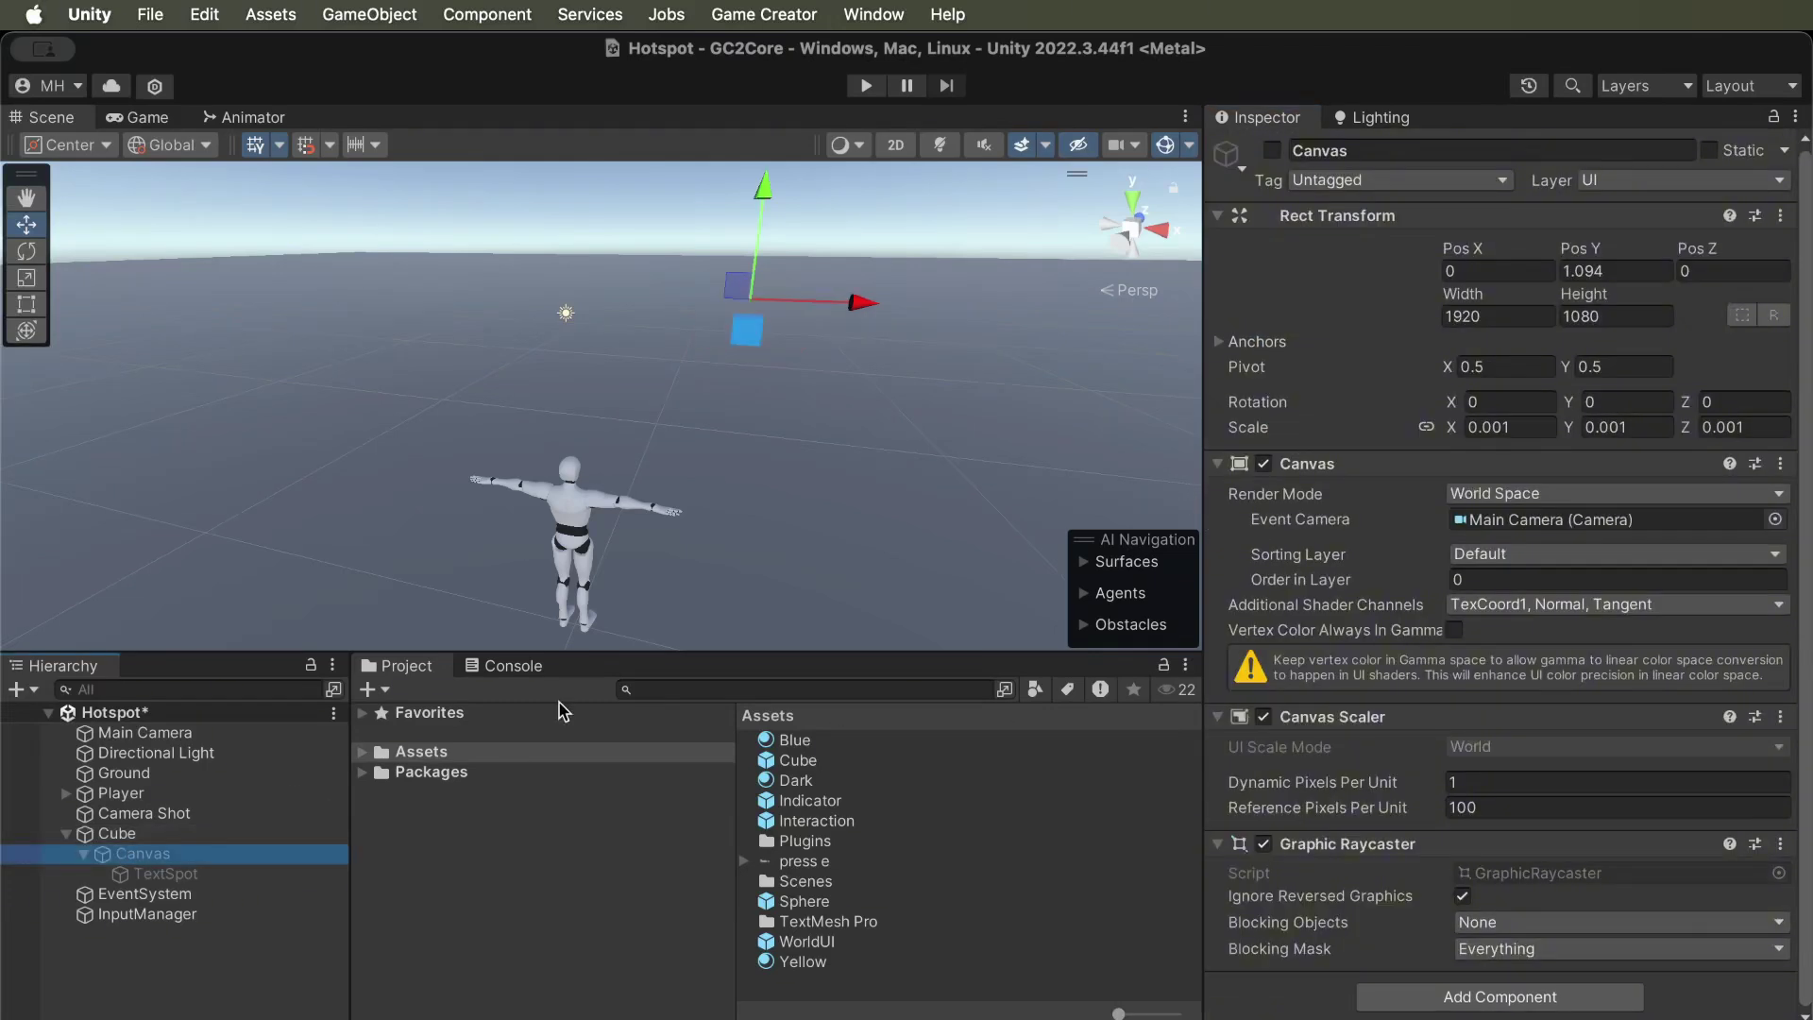
left_click(1272, 151)
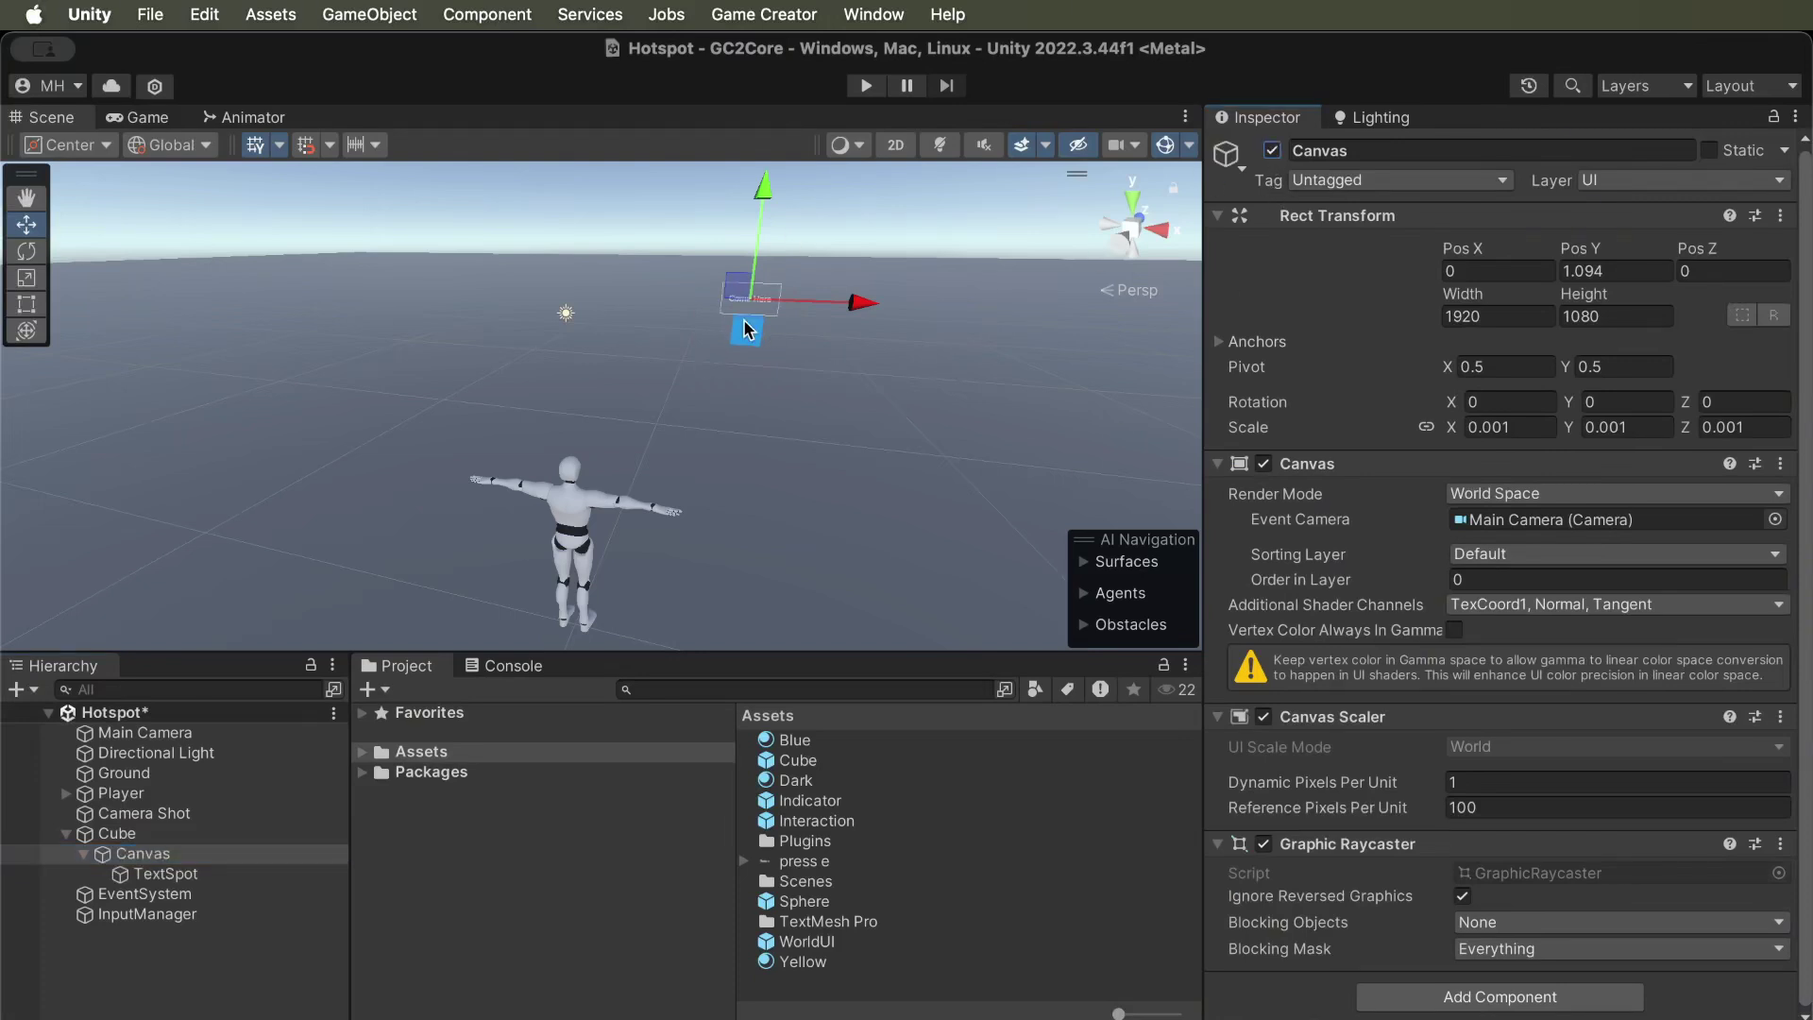
key("f")
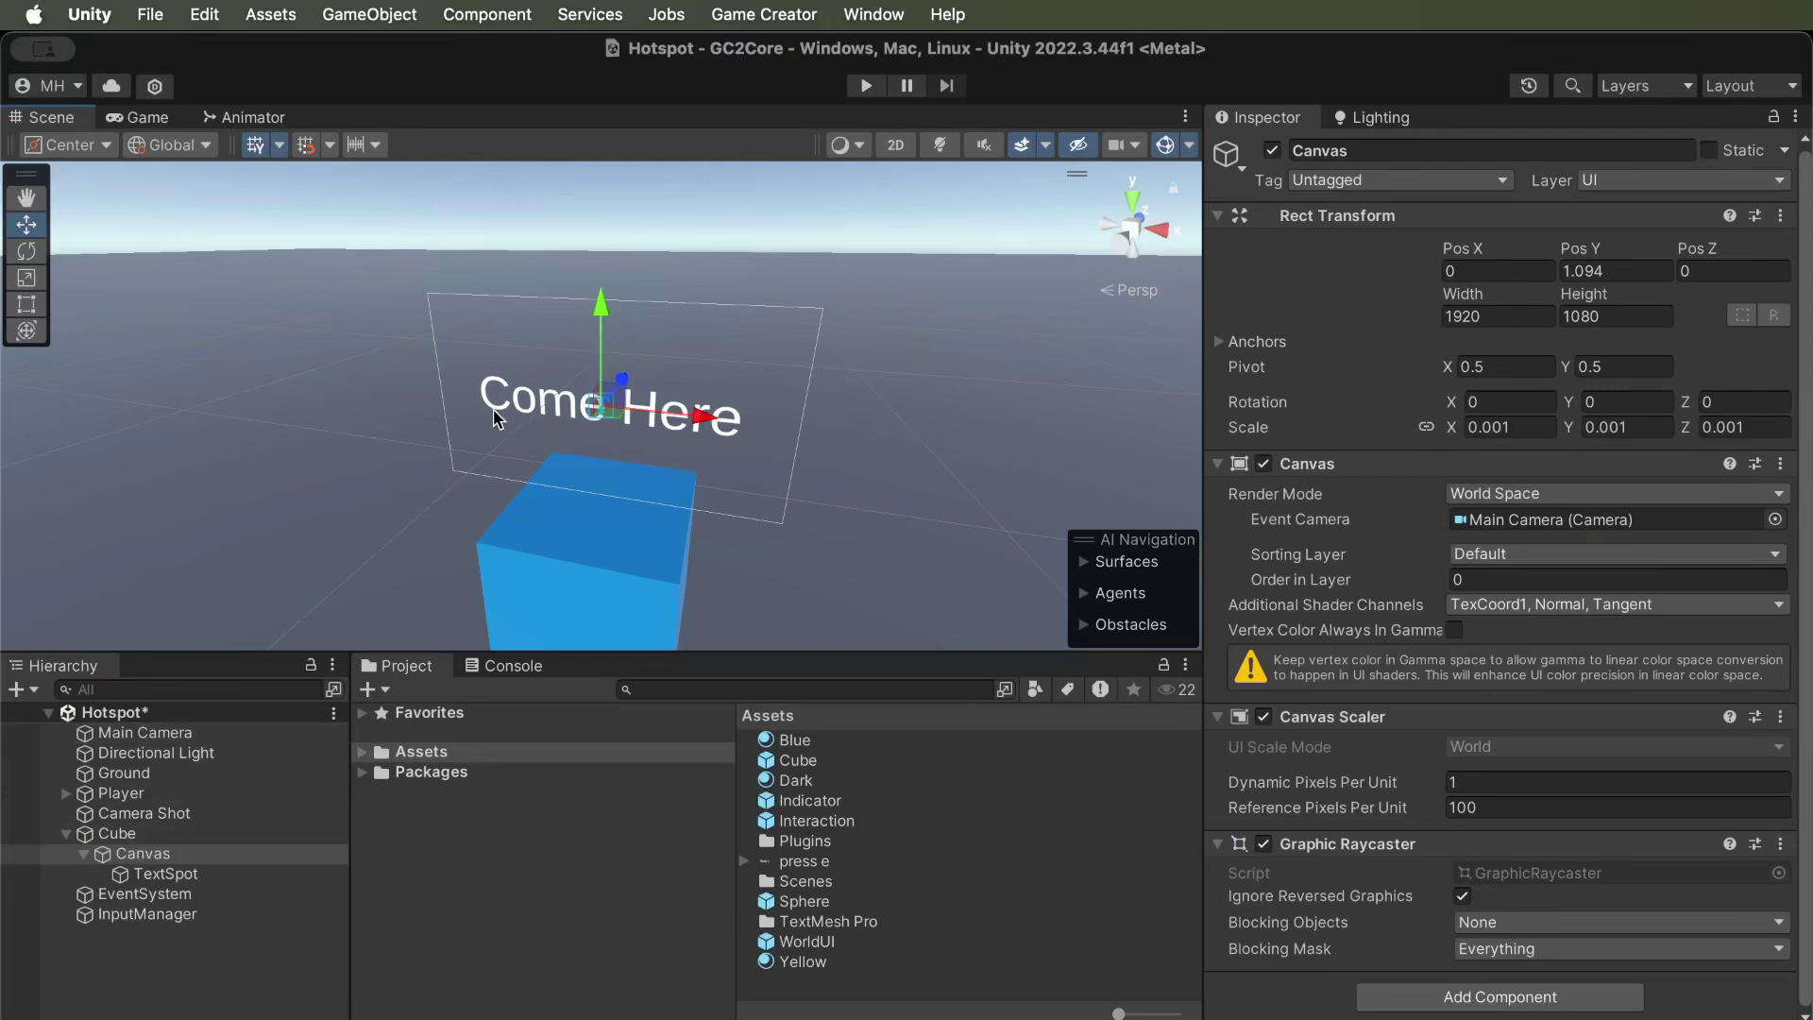
Point the Cube's Change Text spot at TextSpot with the string "Press Enter" and save the scene.
left_click(123, 833)
scroll(1502, 564, "down", 6)
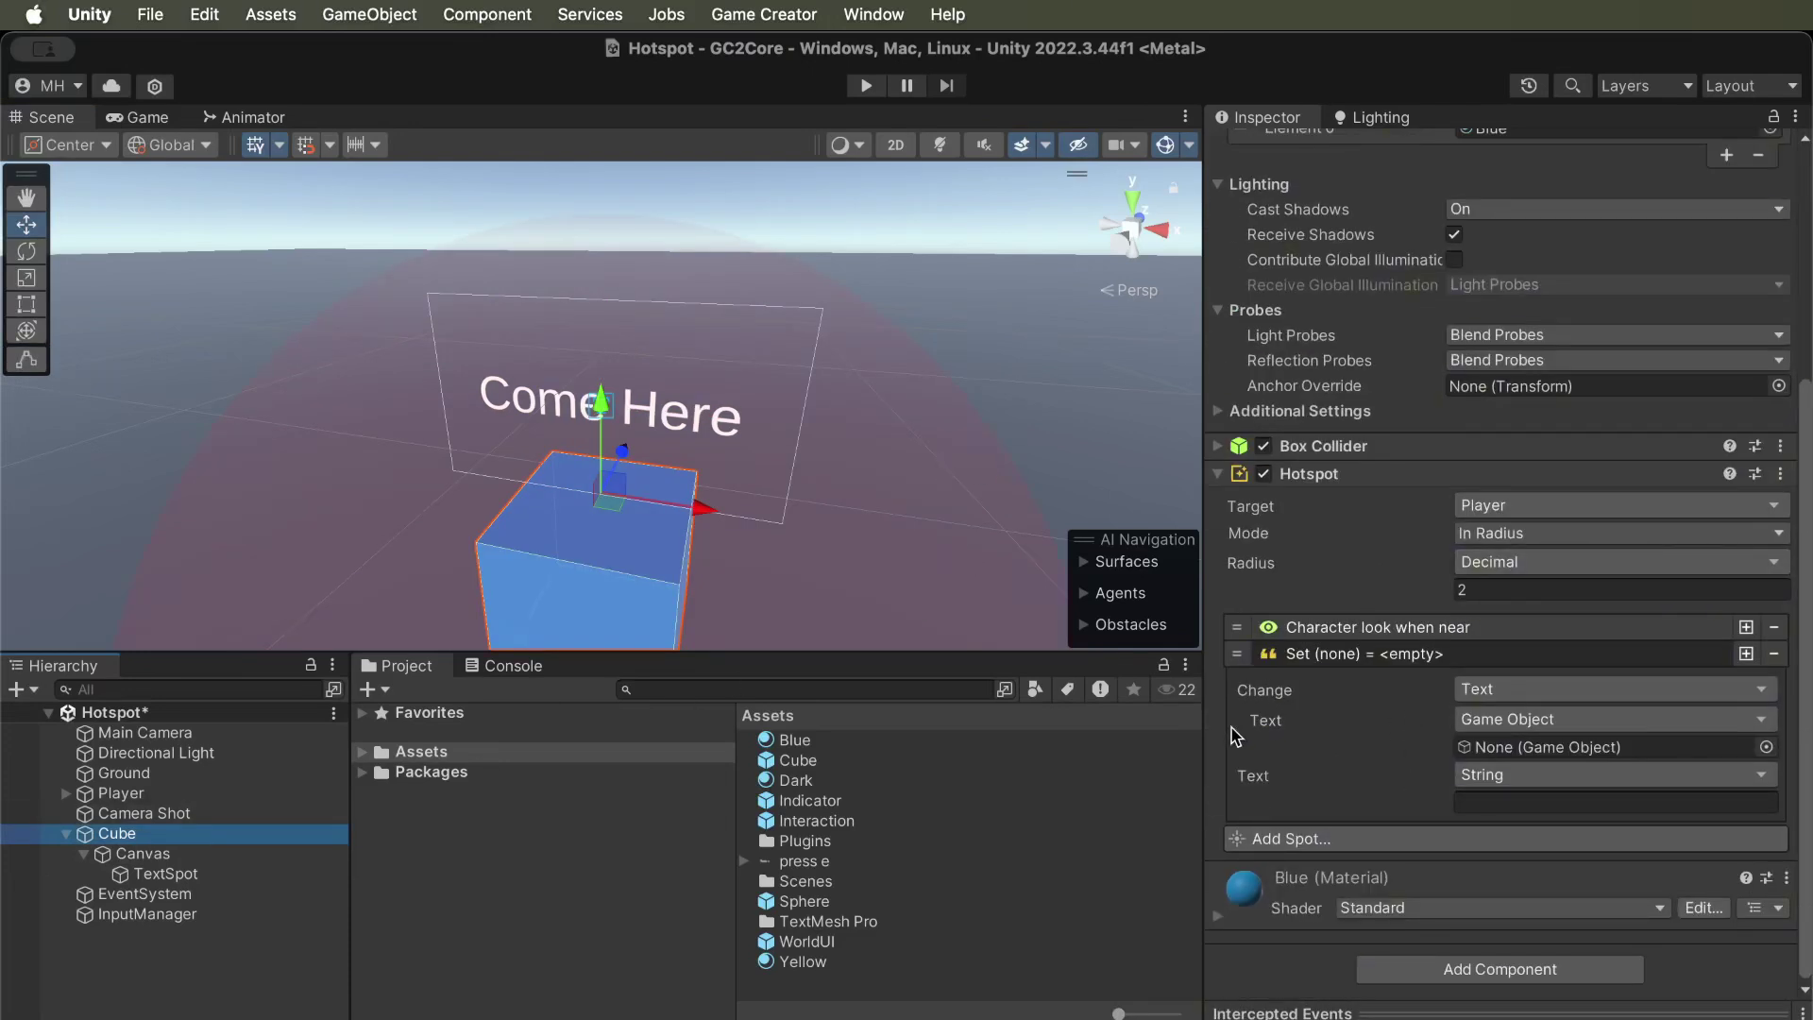
left_click_drag(206, 879, 1579, 753)
left_click(1495, 803)
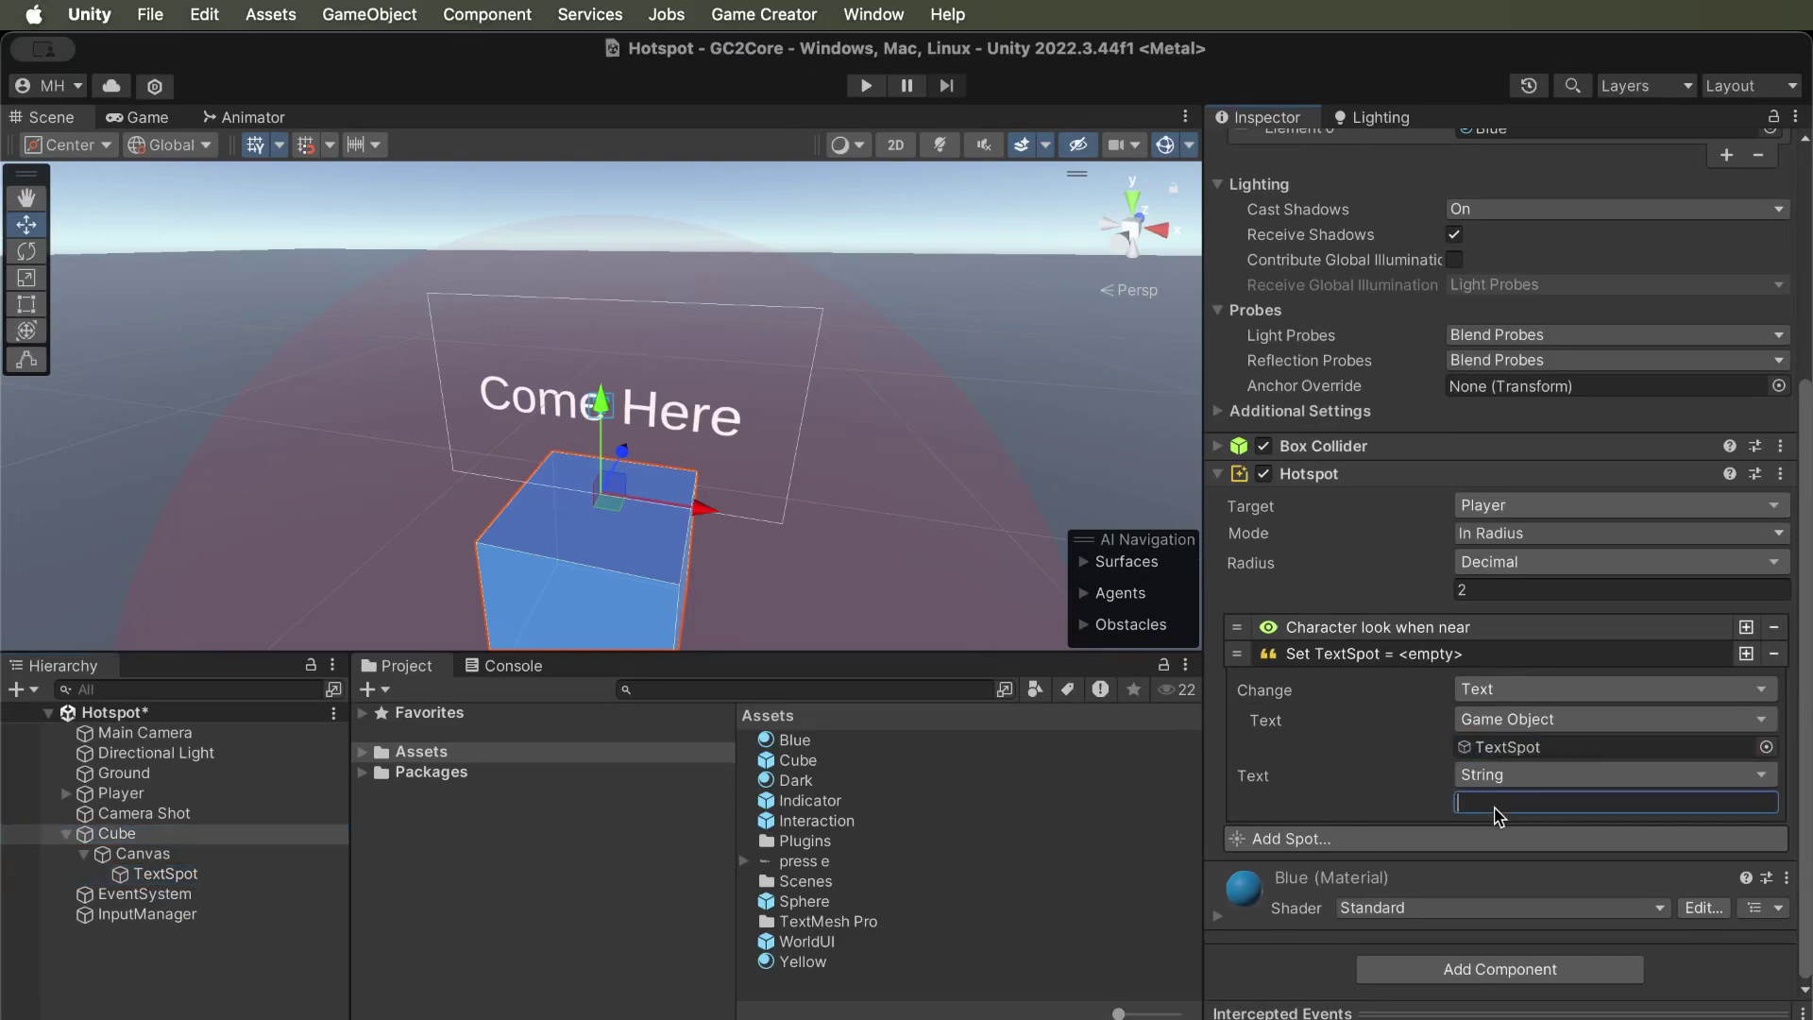
type("Press Enter")
left_click(120, 834)
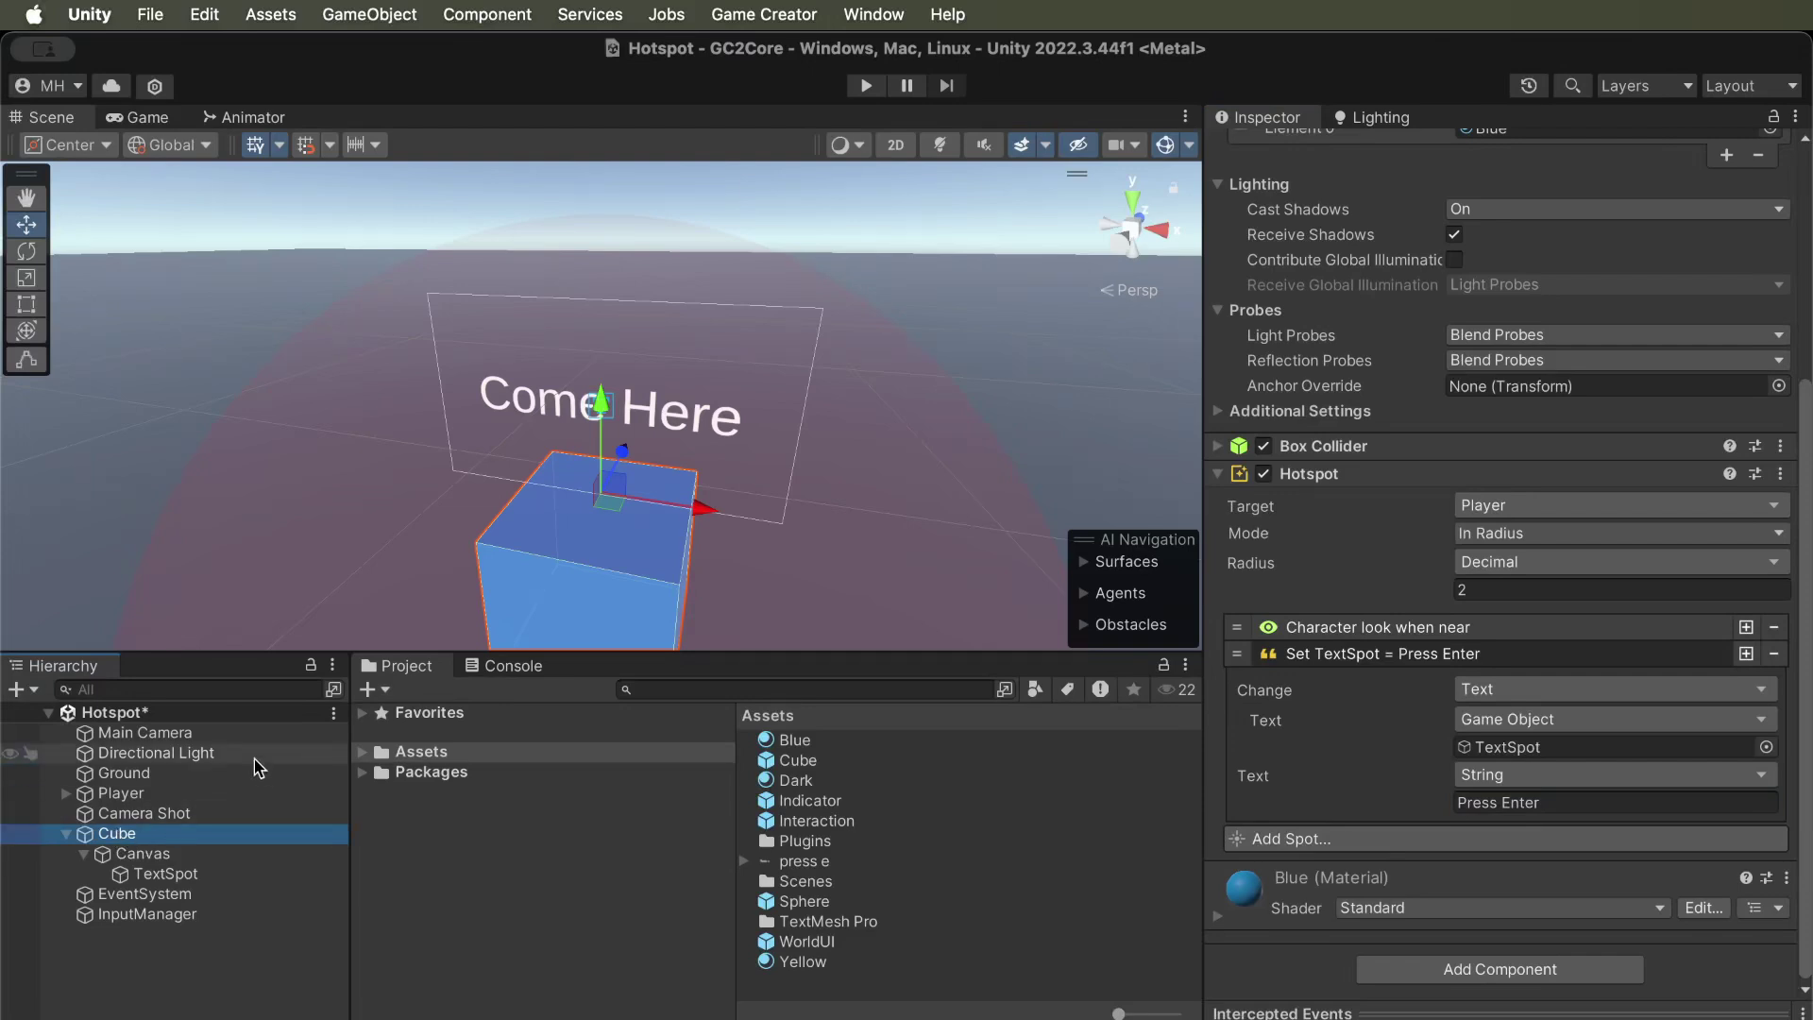
key("super+s")
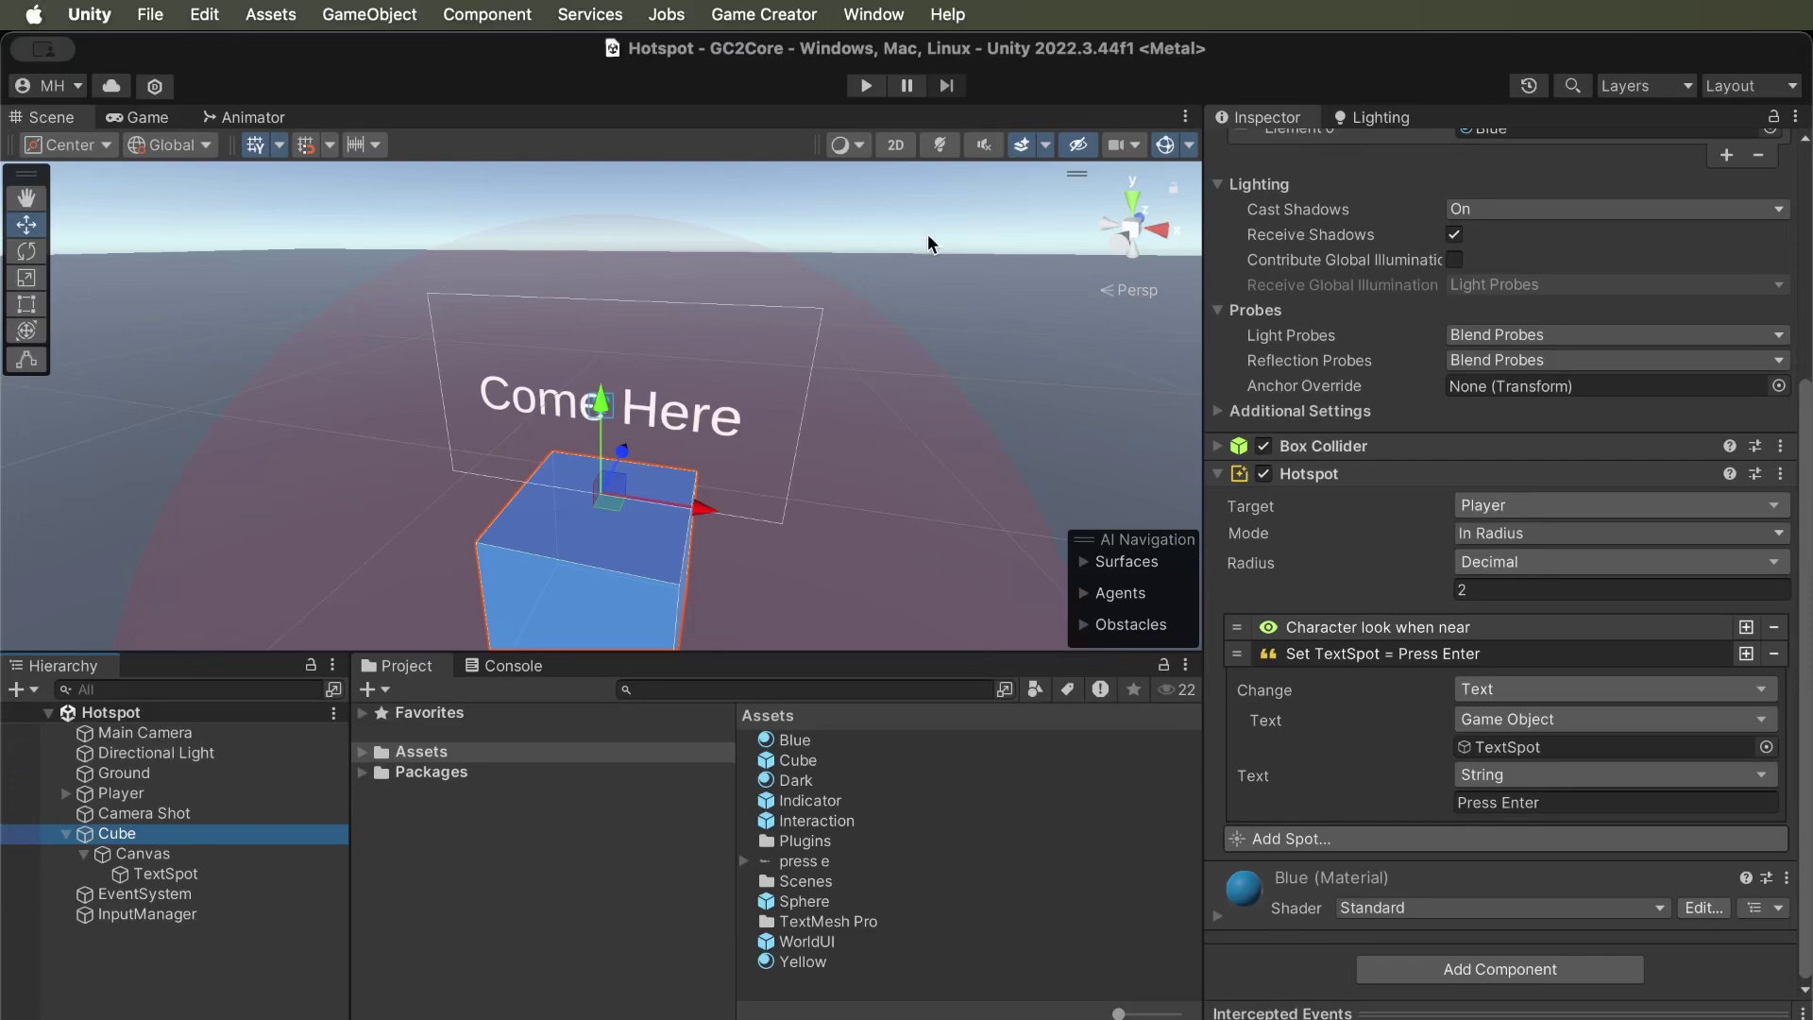
Play-test the text change by moving the character toward and away from the cube, and end the run.
left_click(868, 88)
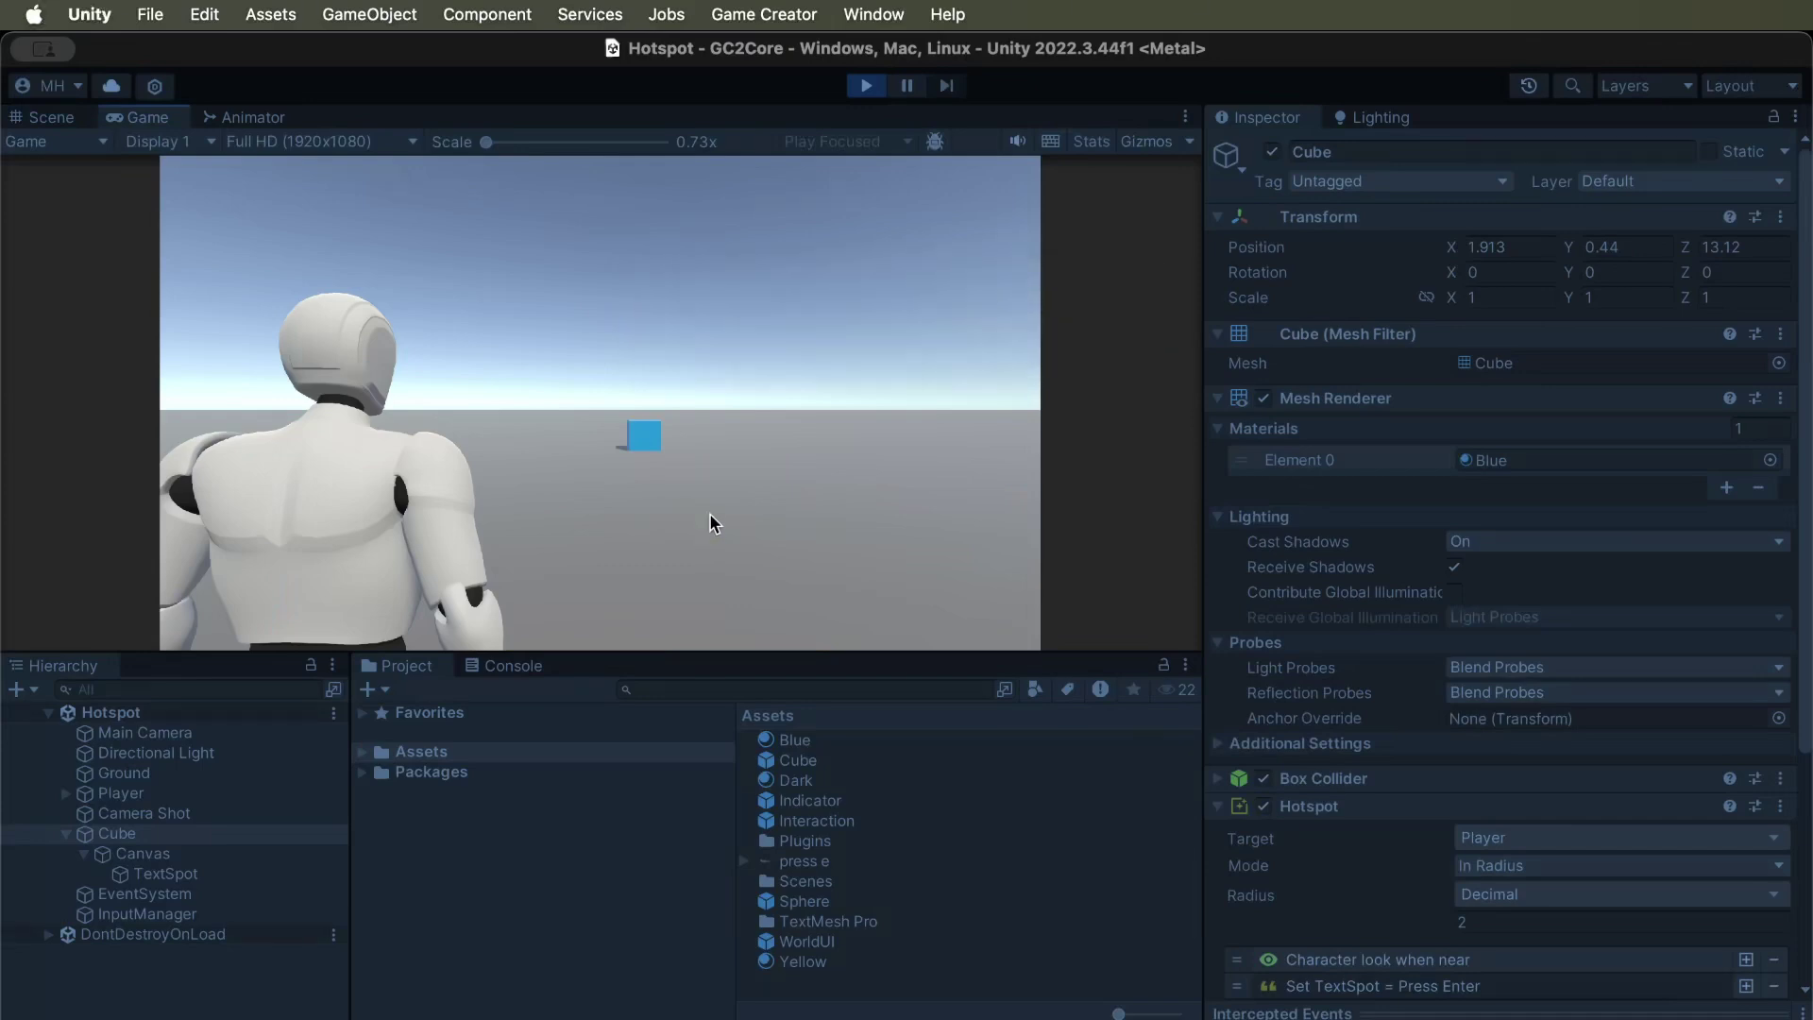
key("w")
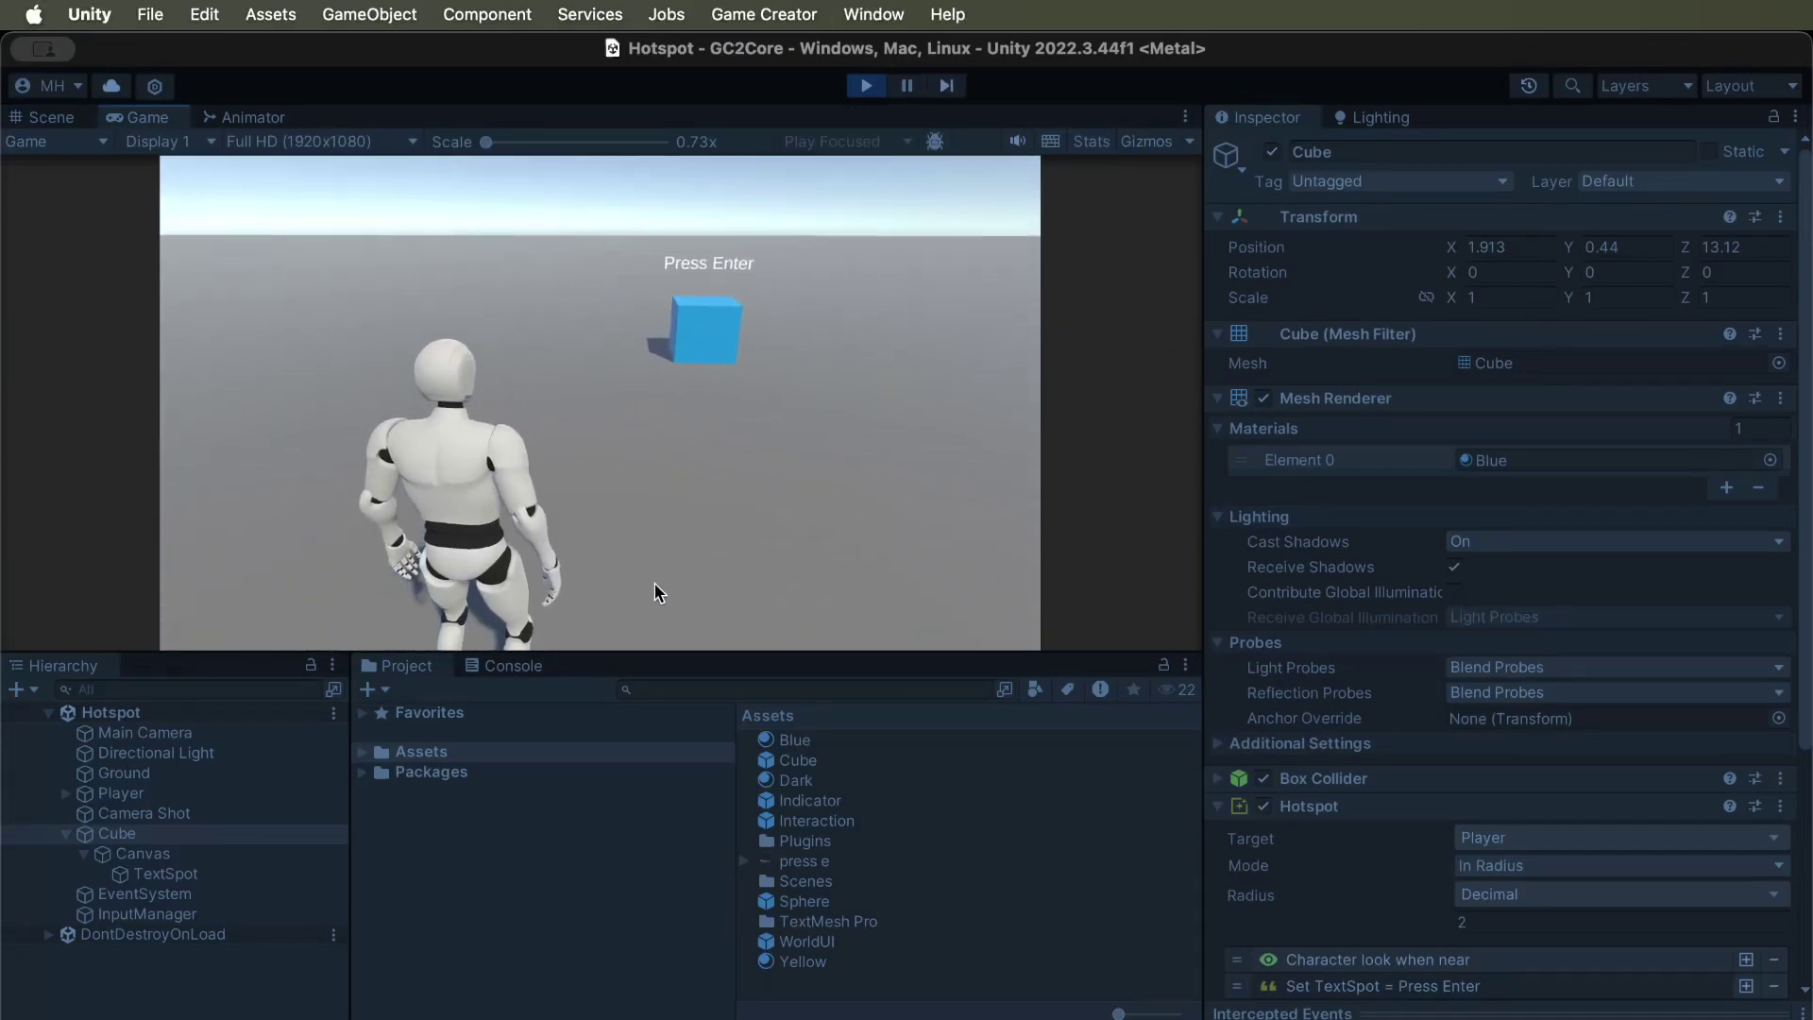
key("s")
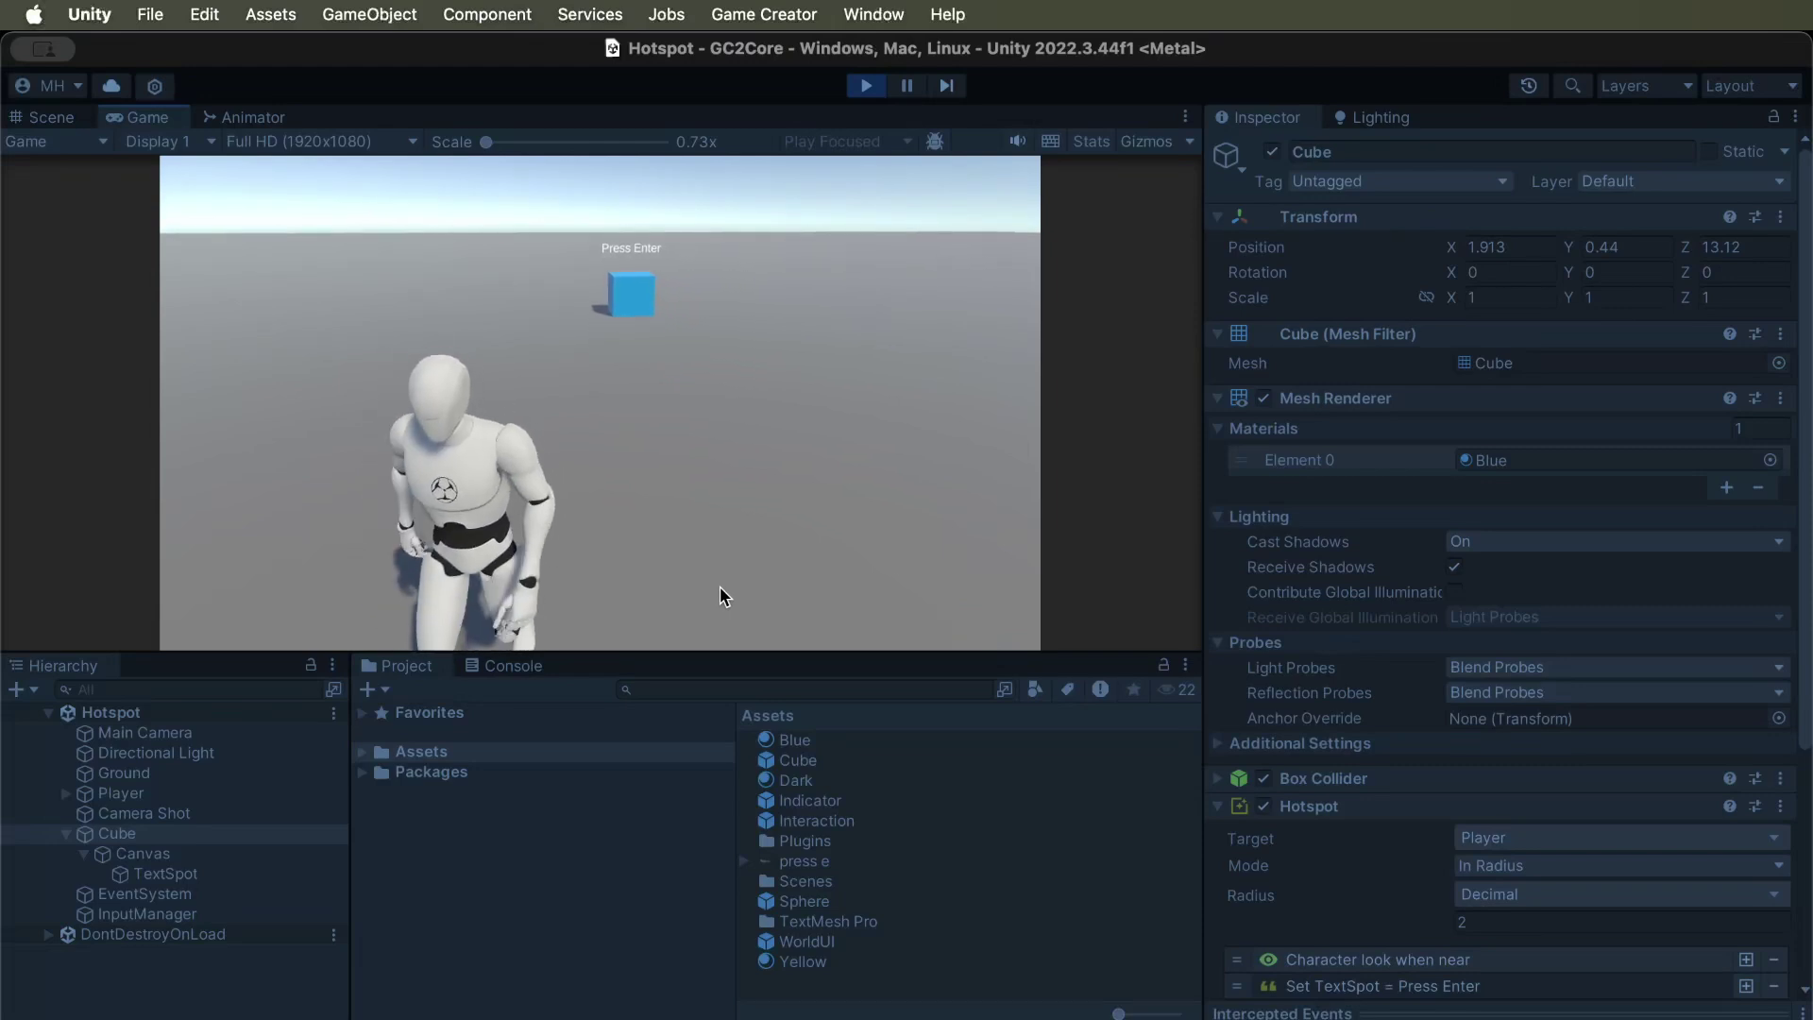
key("w")
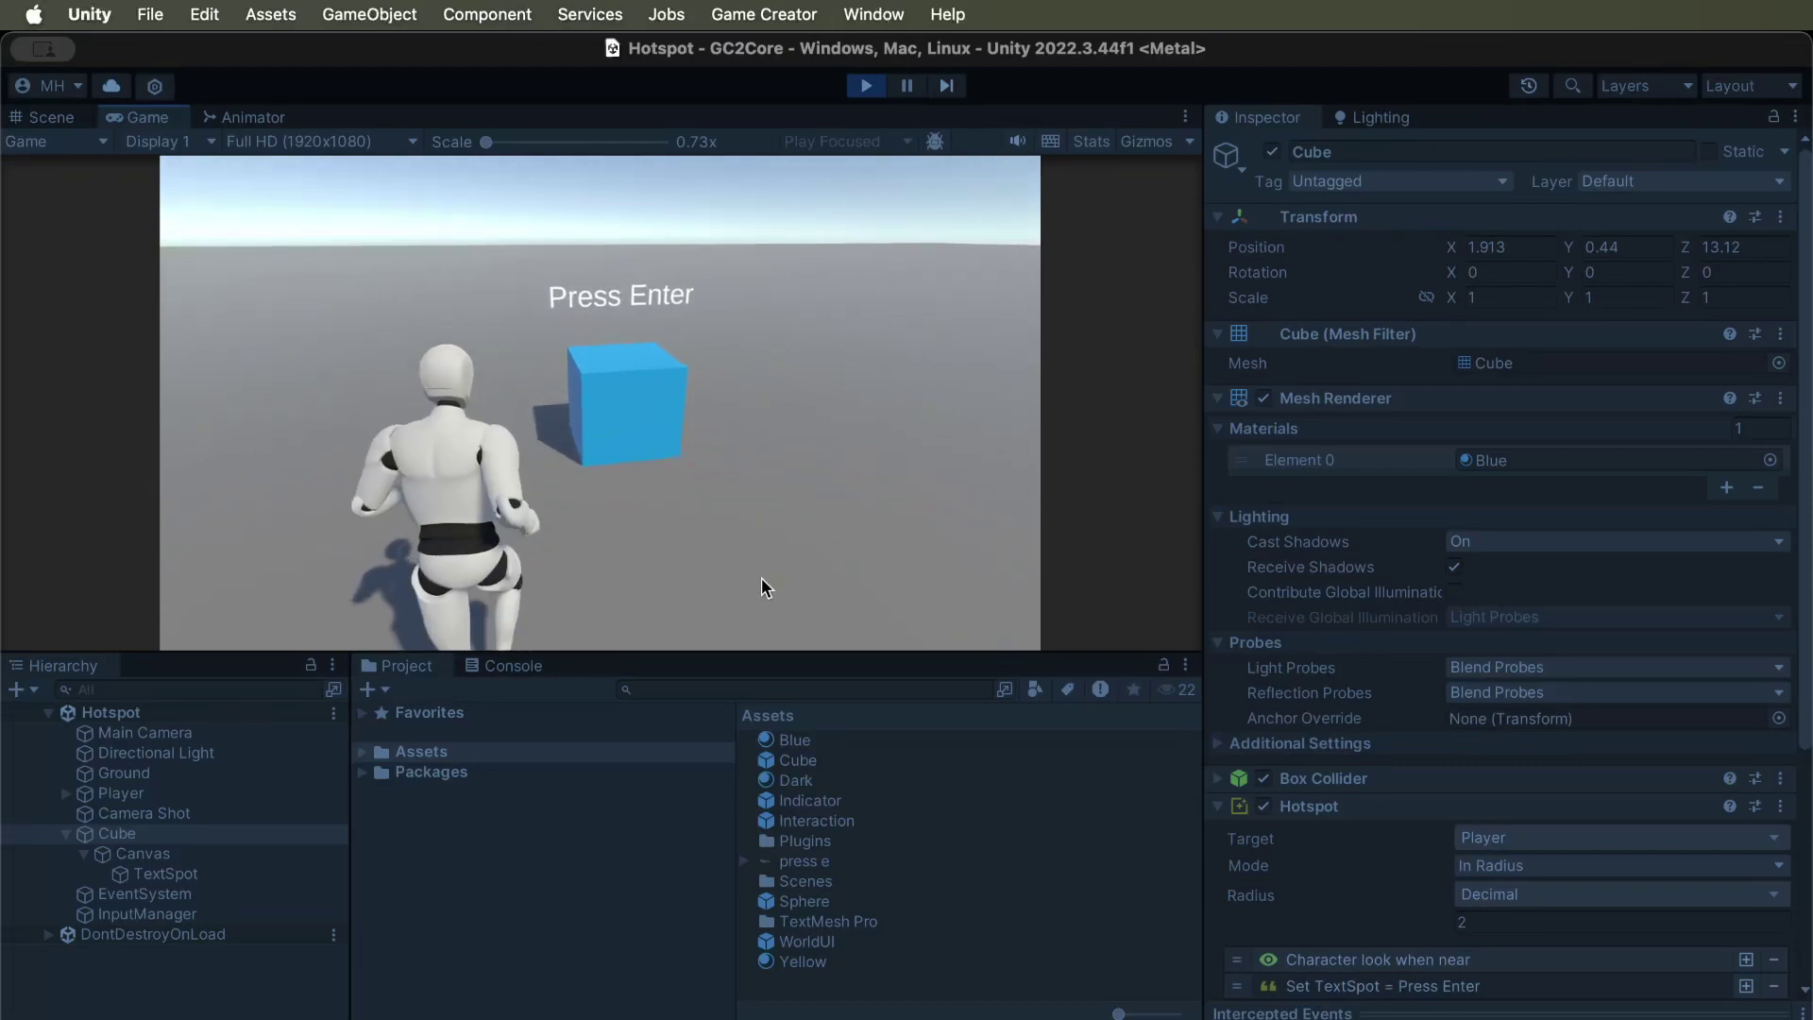
key("s")
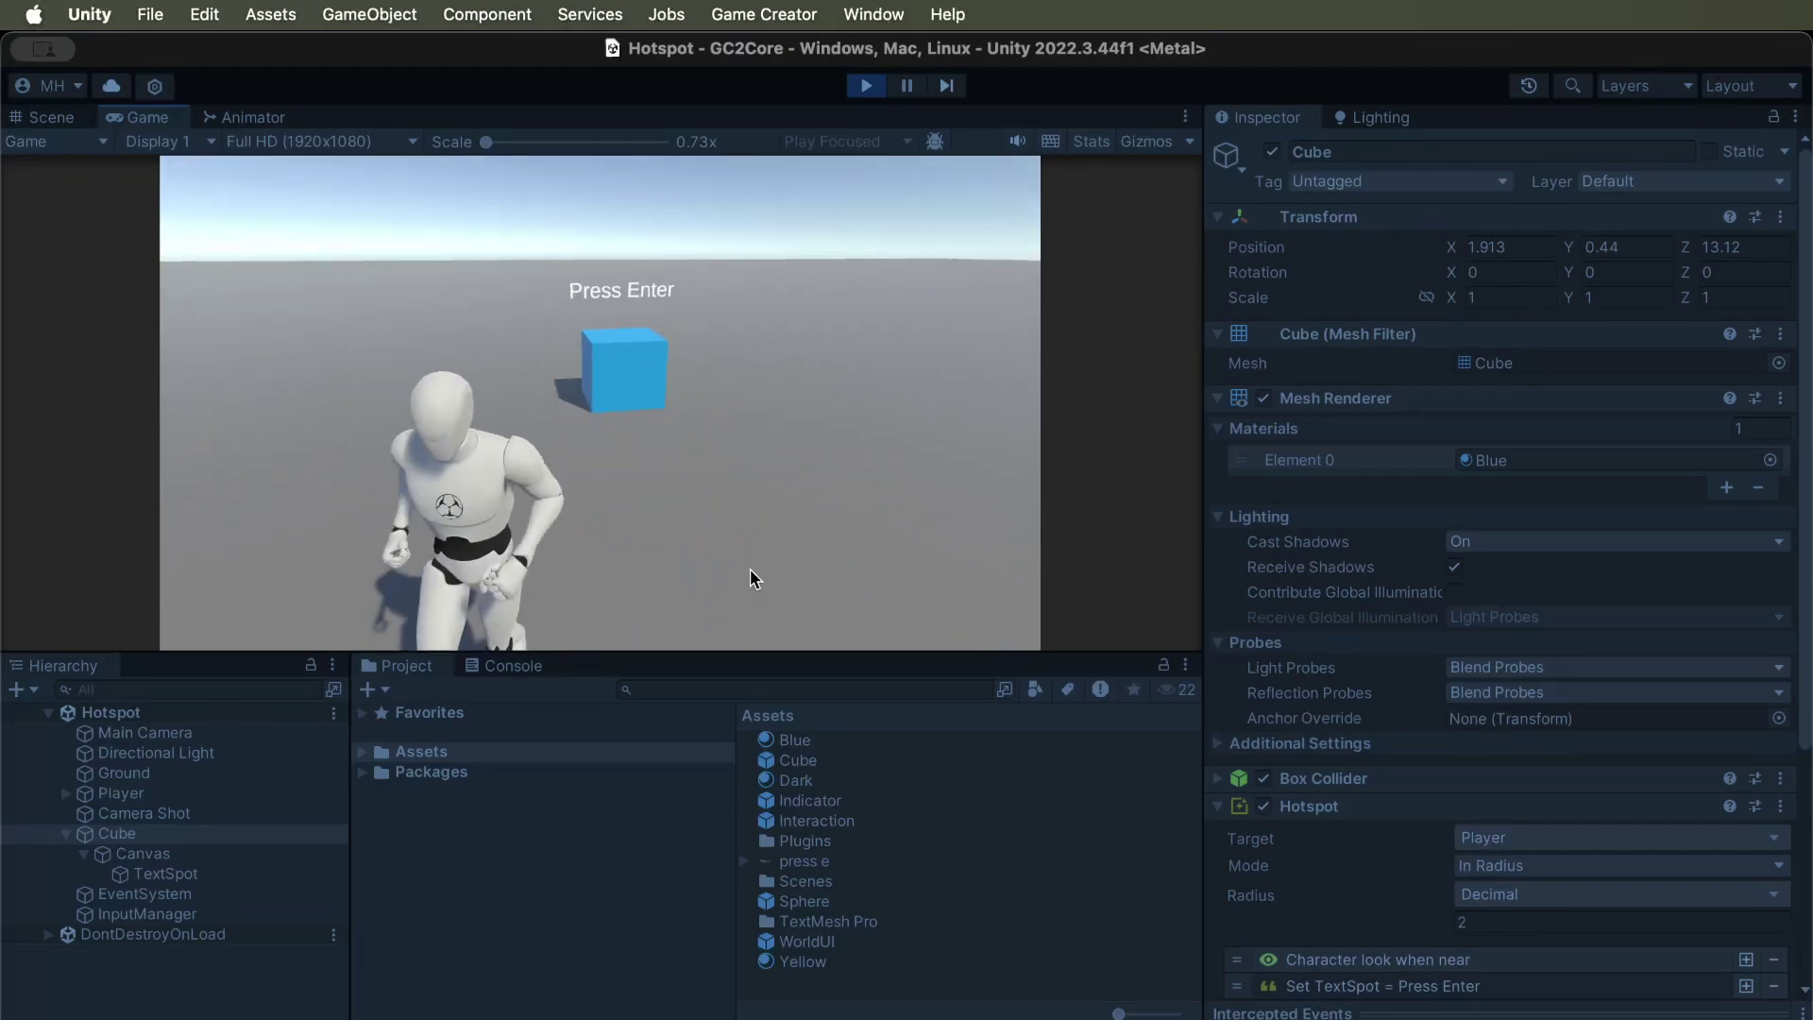
left_click(867, 87)
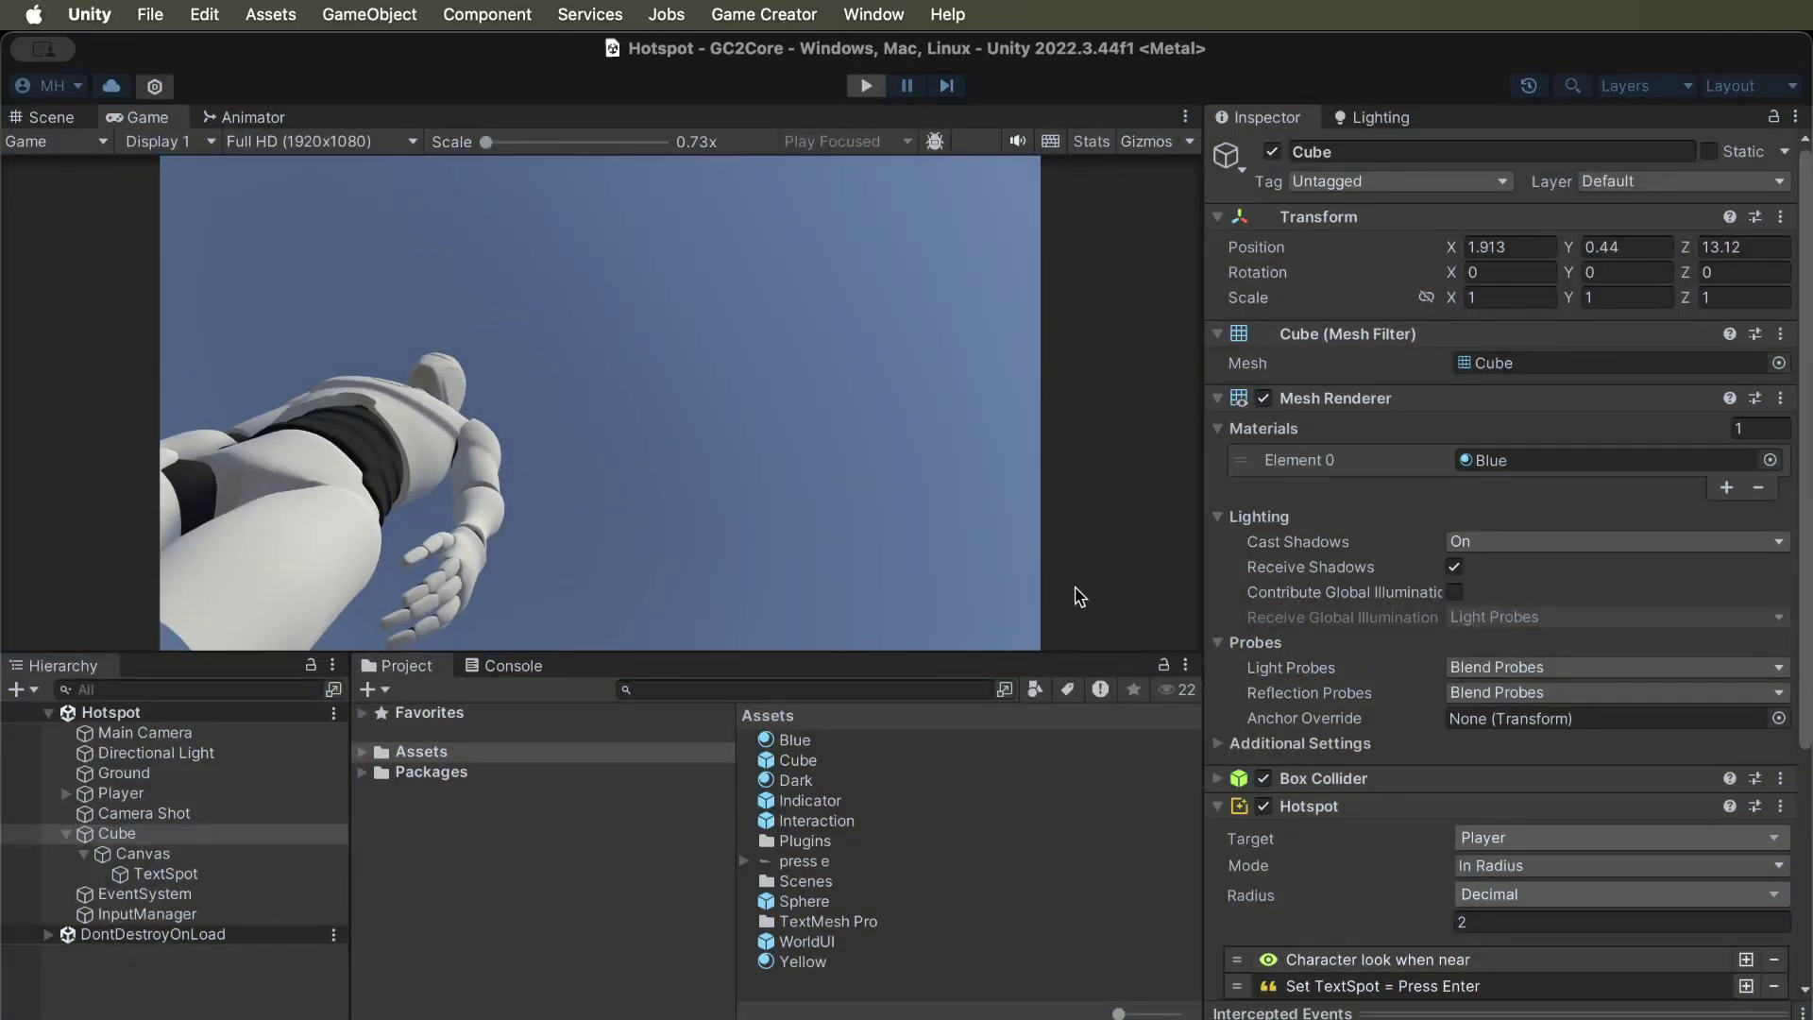
Replace the Hotspot's Change Text spot with a Cursor spot that uses the Blockout_Button texture.
scroll(1369, 732, "down", 5)
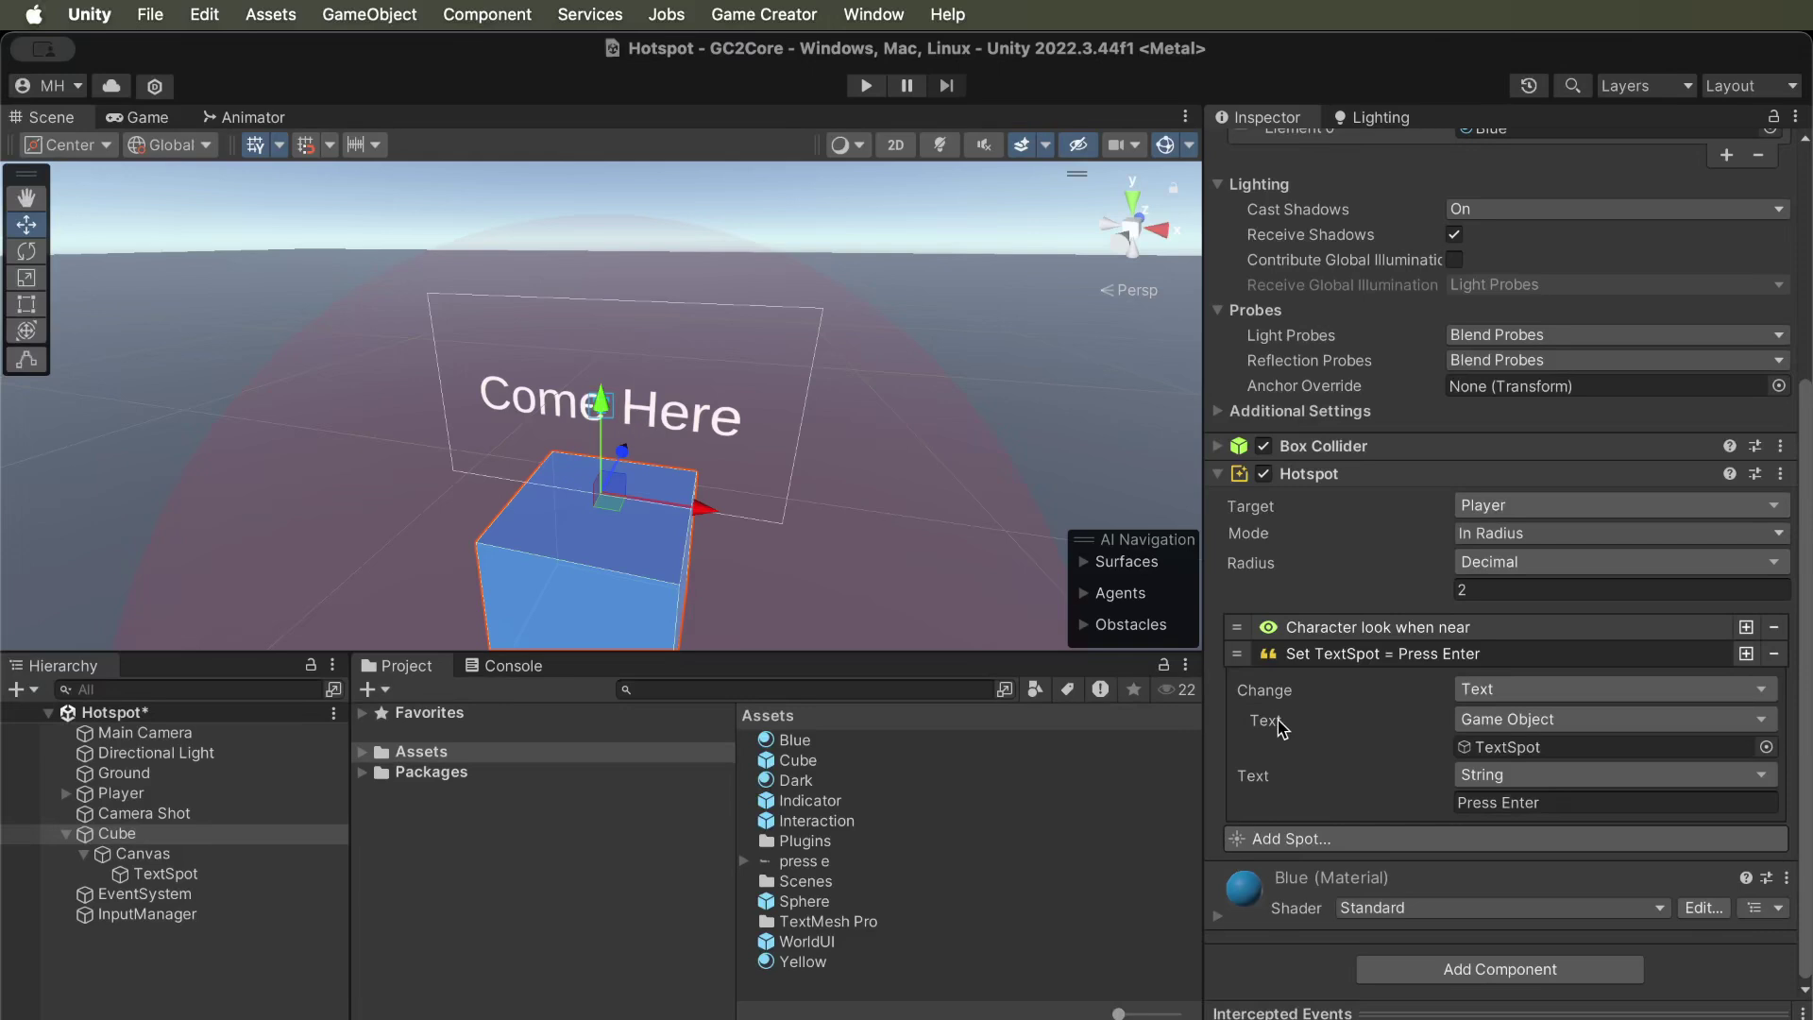
left_click(1776, 656)
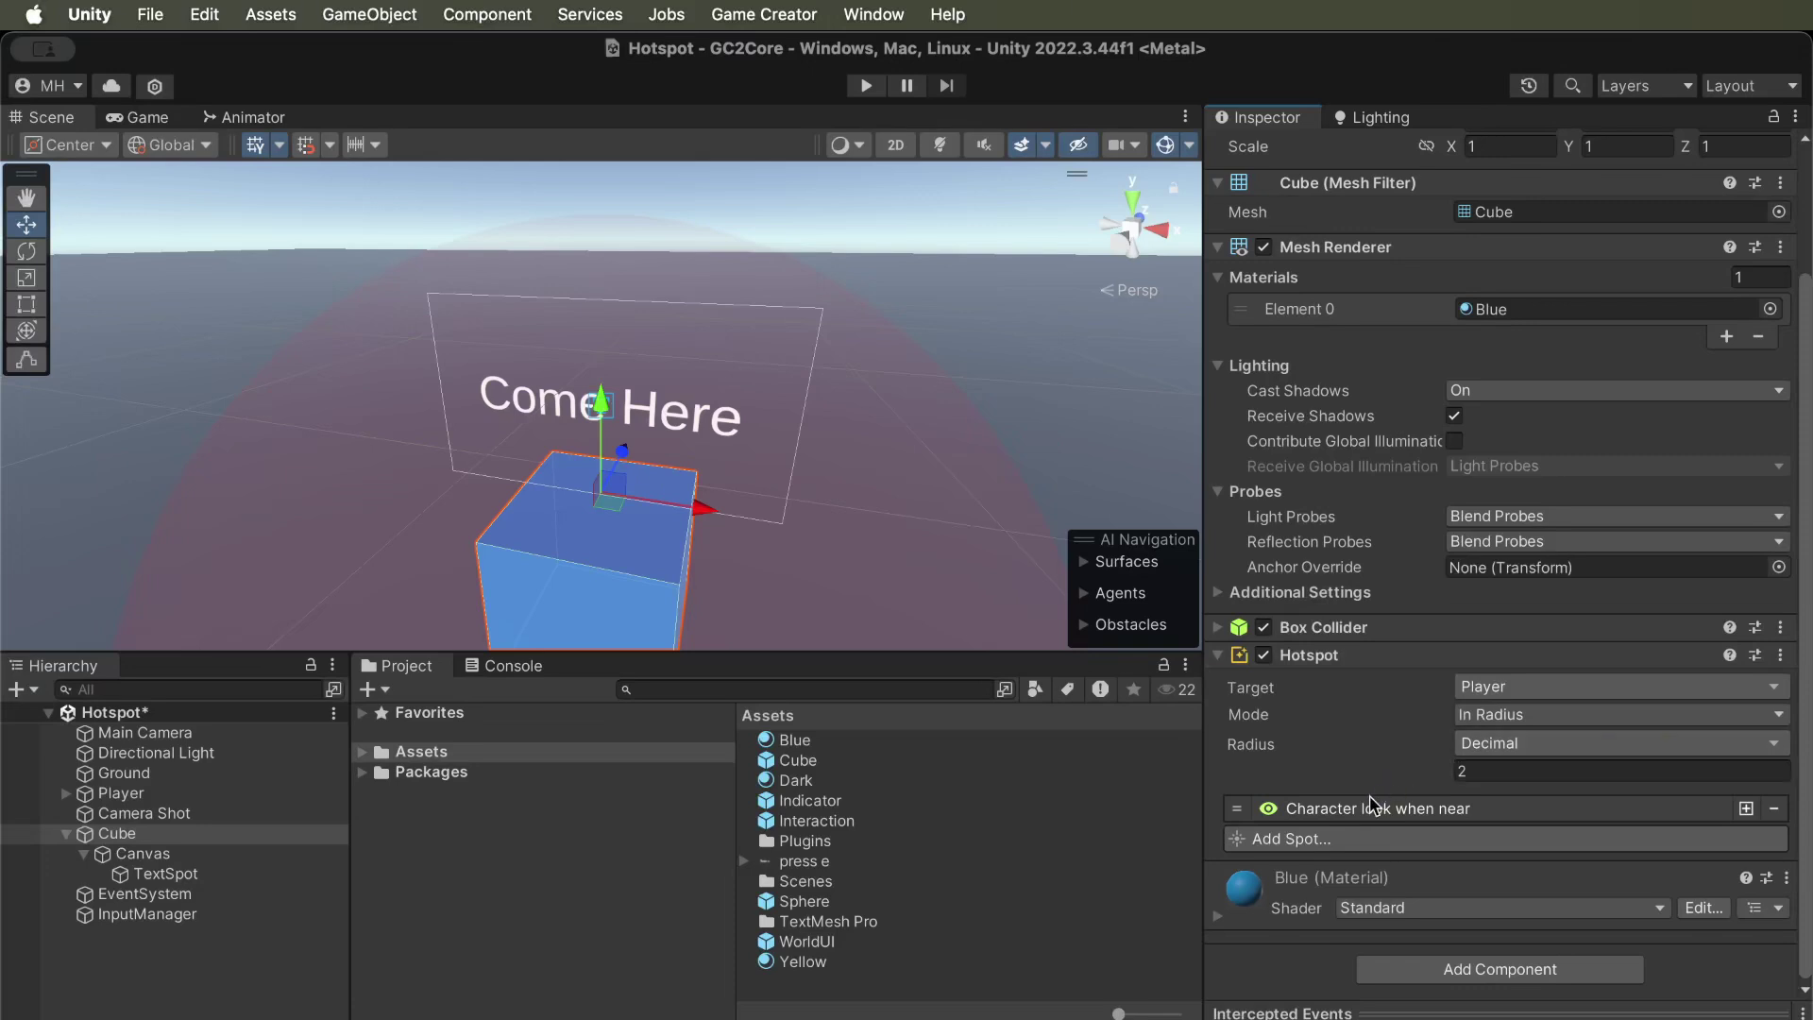
left_click(1352, 839)
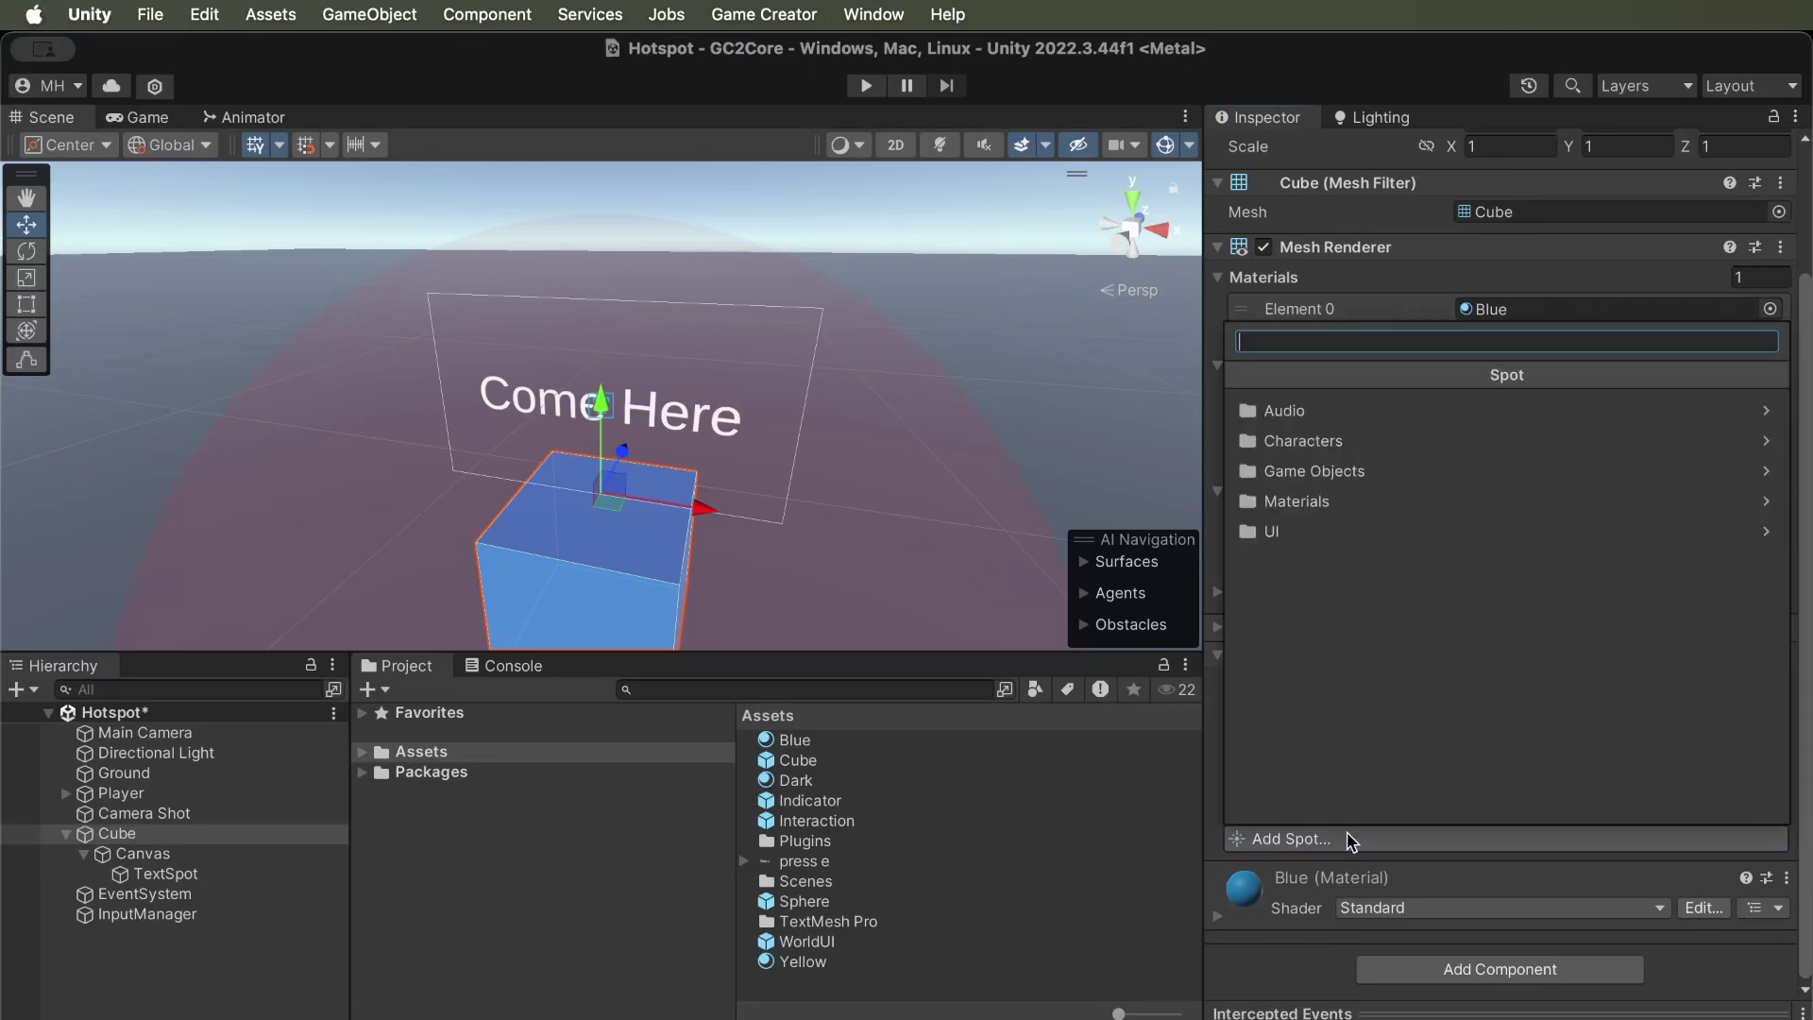
left_click(1311, 534)
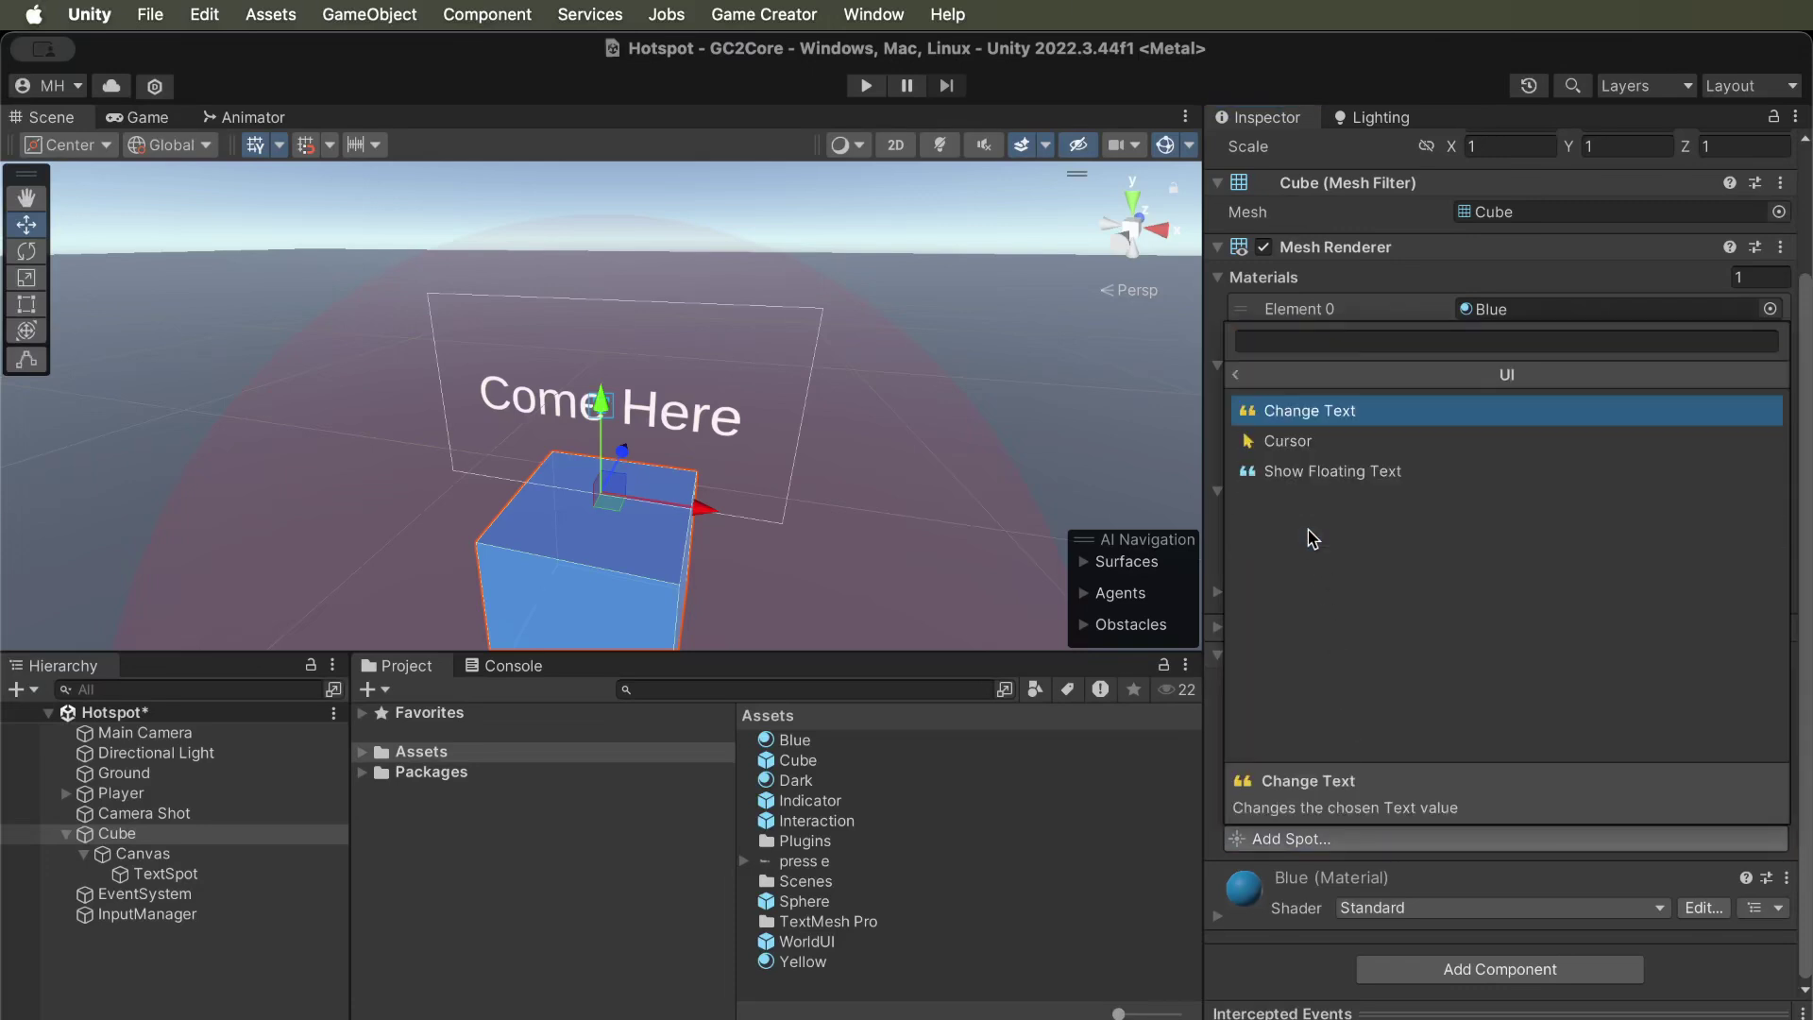
left_click(1282, 443)
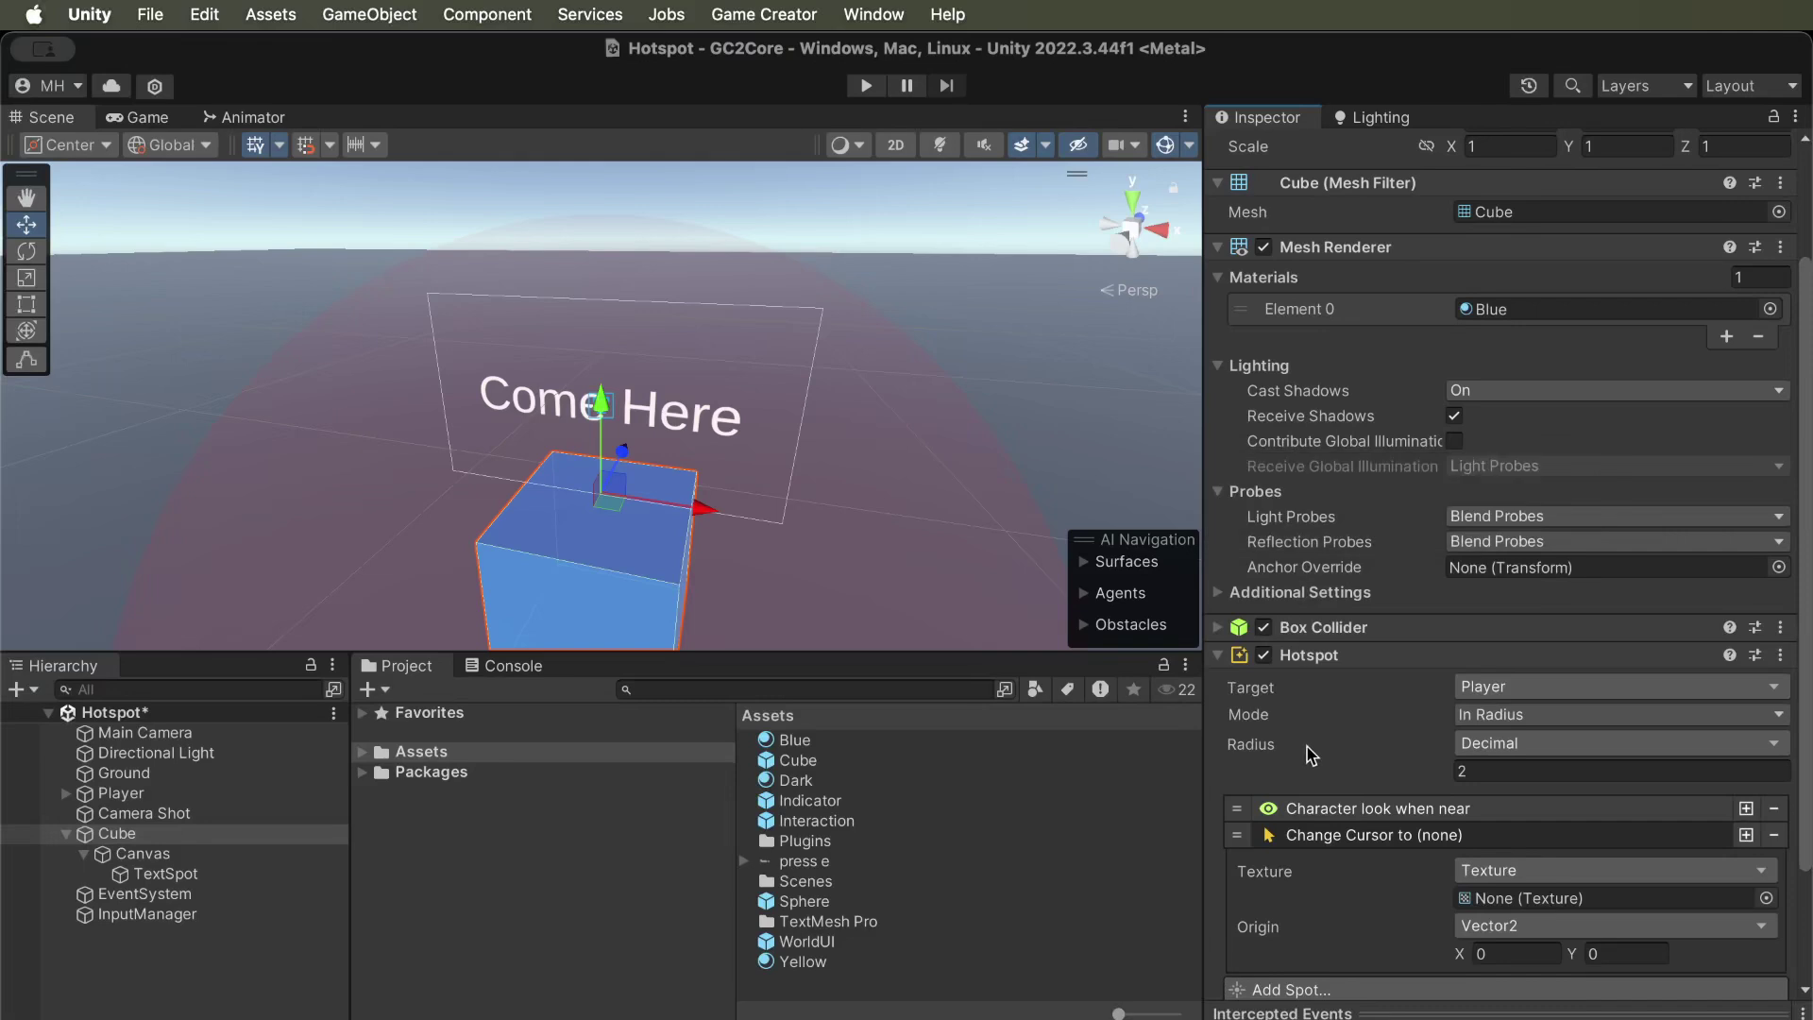
scroll(1313, 867, "down", 5)
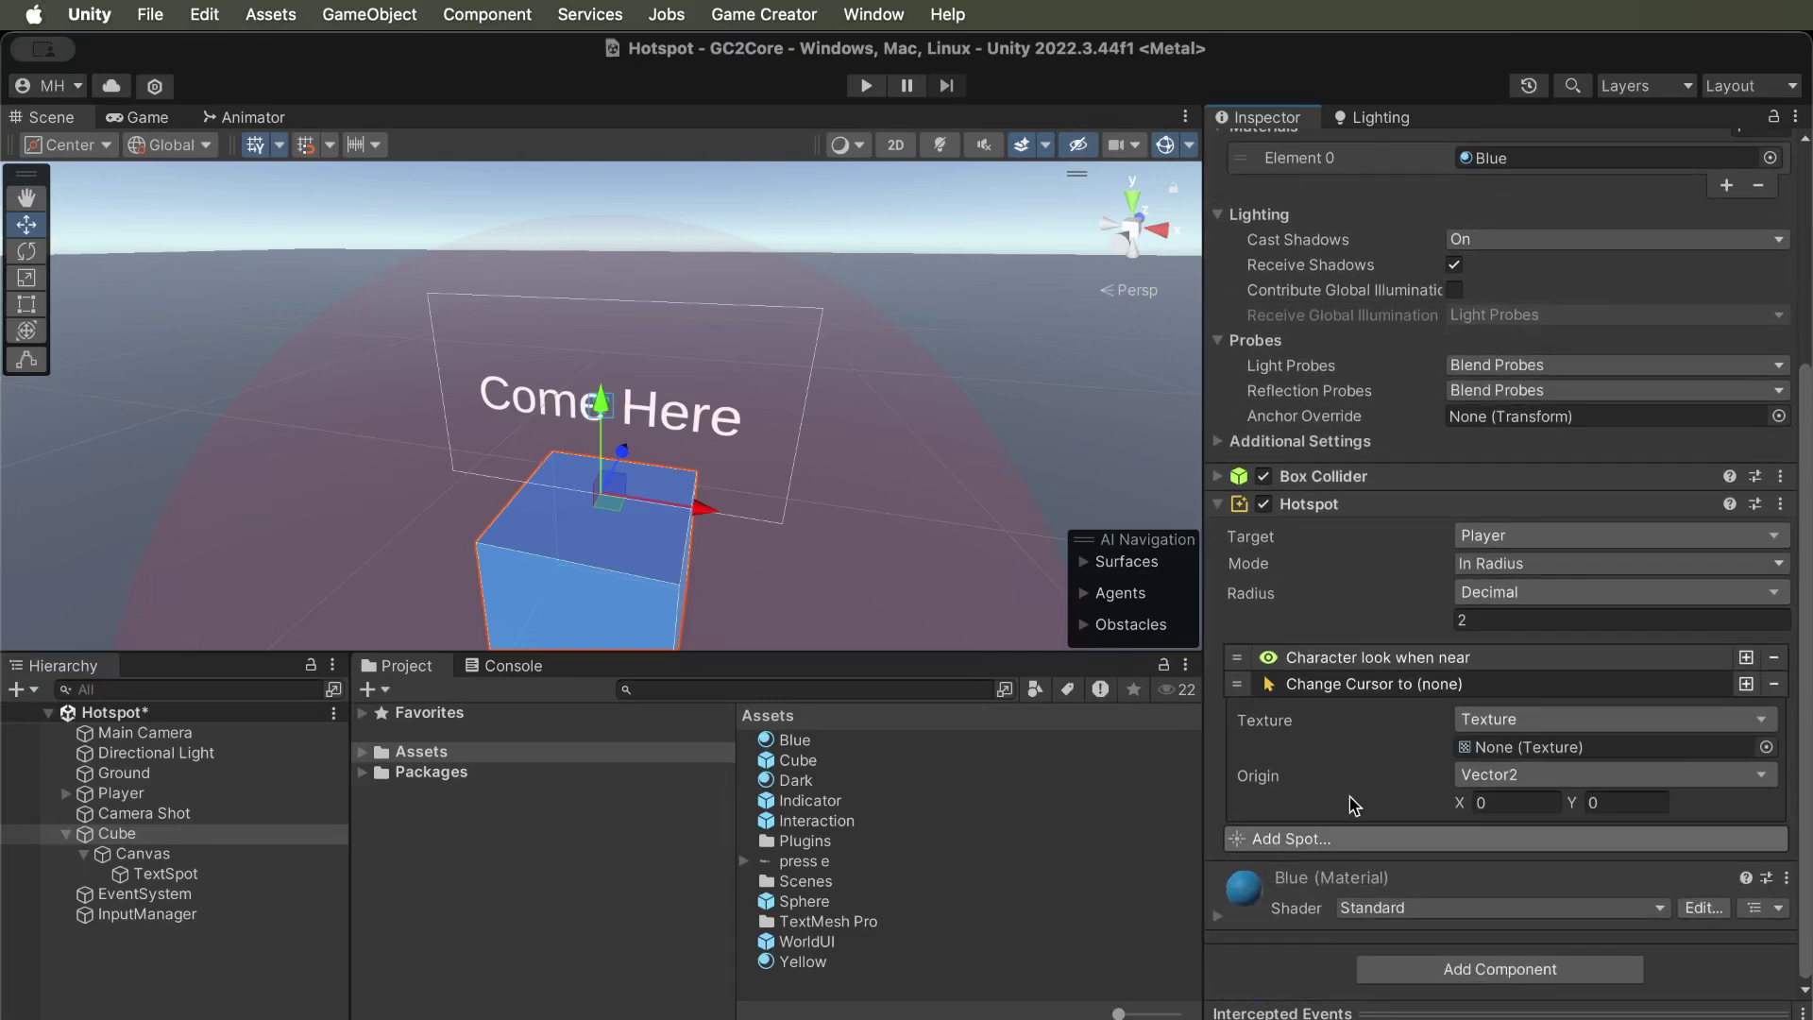
left_click(1765, 747)
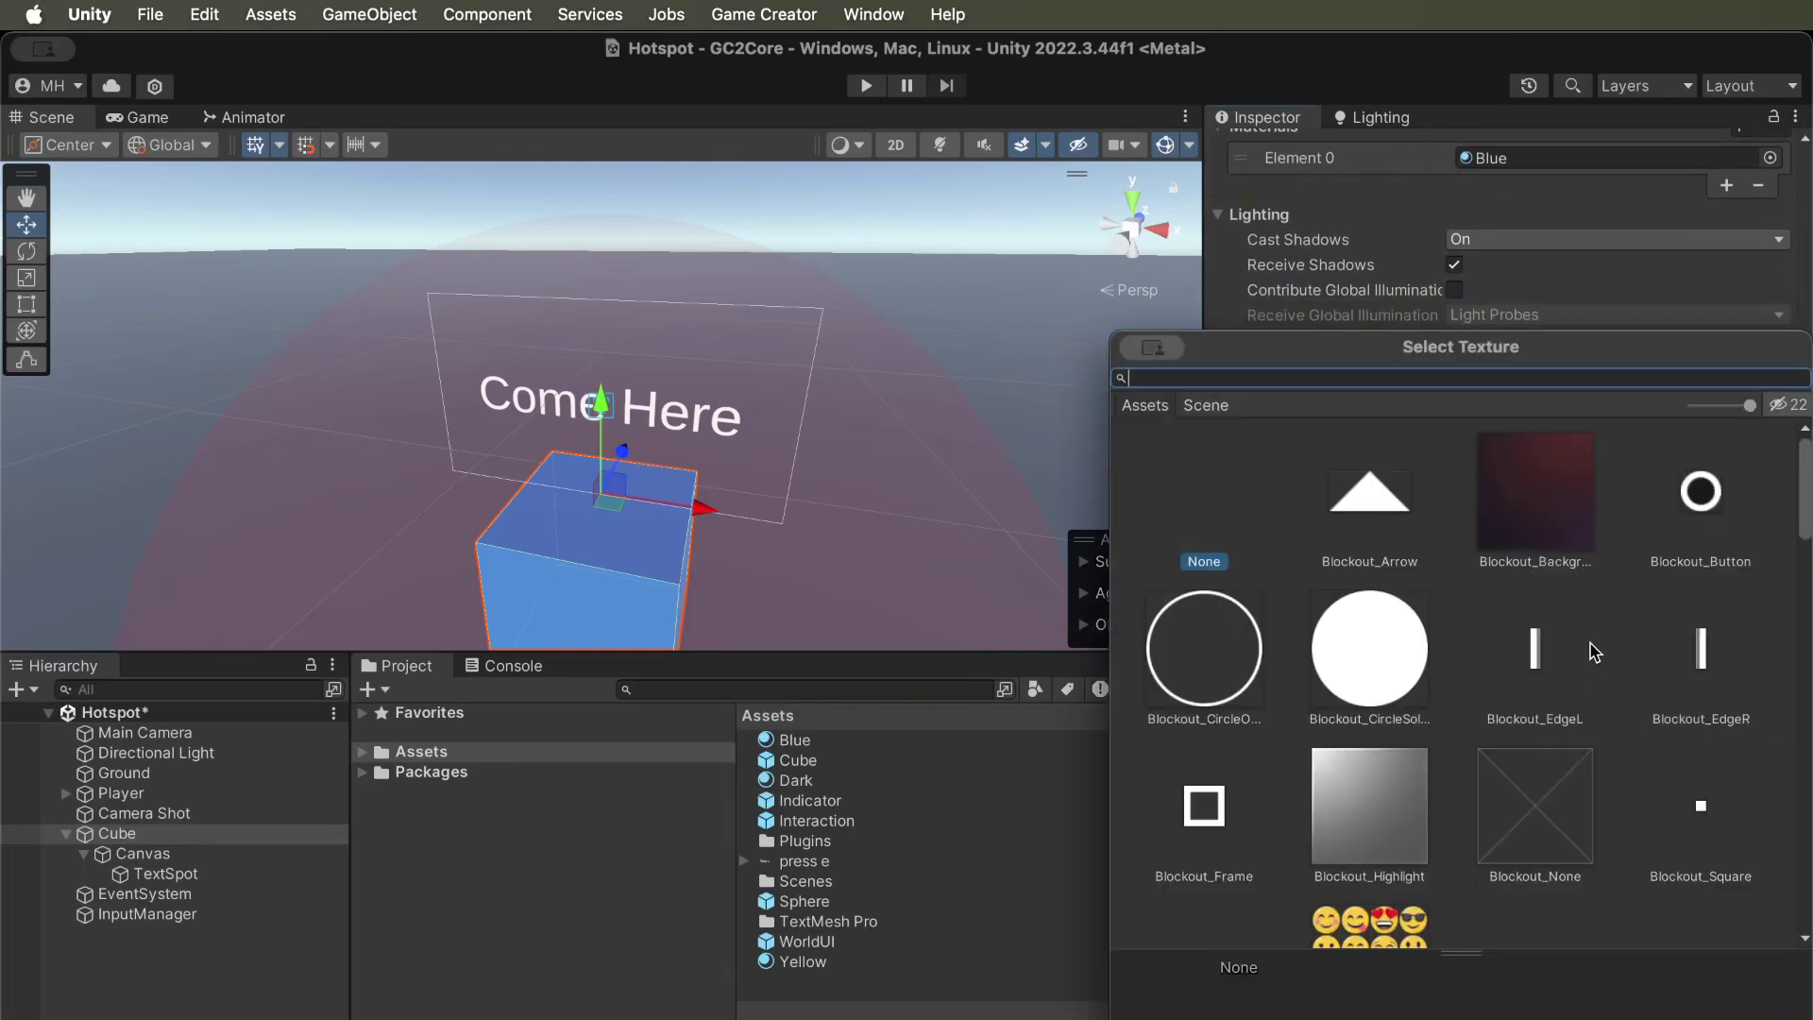
double_click(1699, 495)
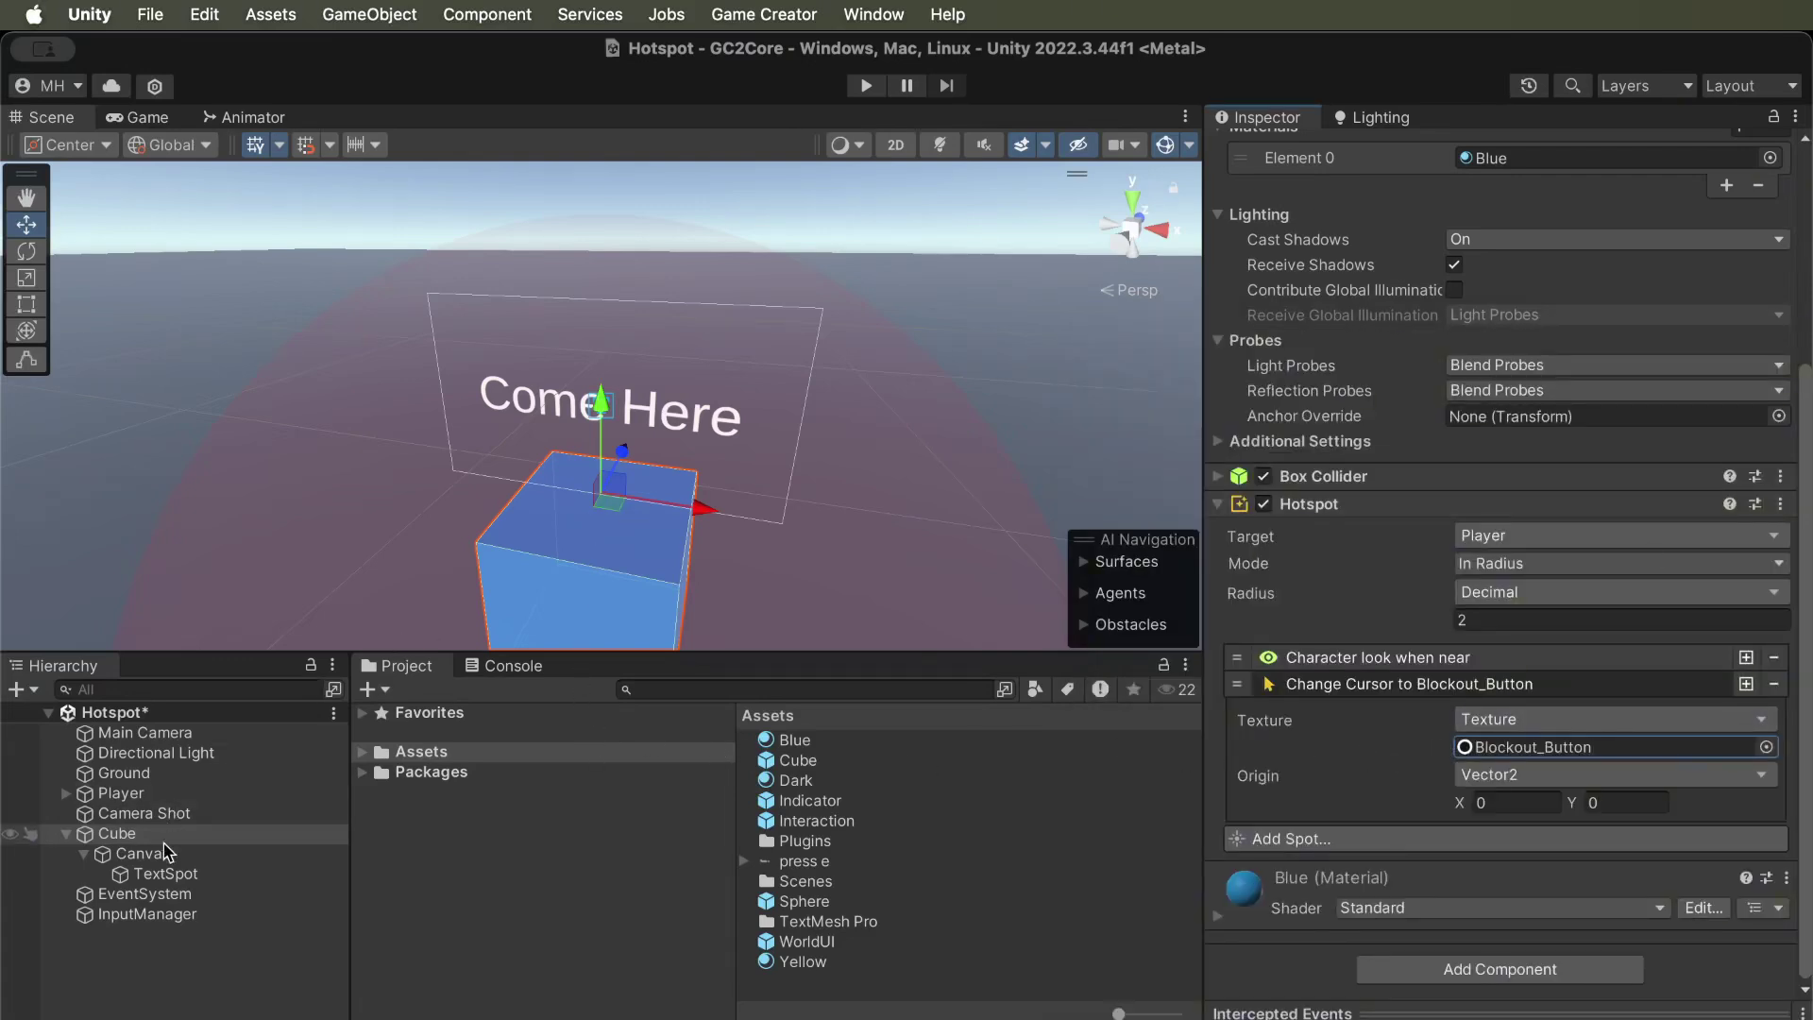
Deactivate the Canvas under the Cube and play-test the cursor change by moving the character around the cube, ending the run.
left_click(142, 853)
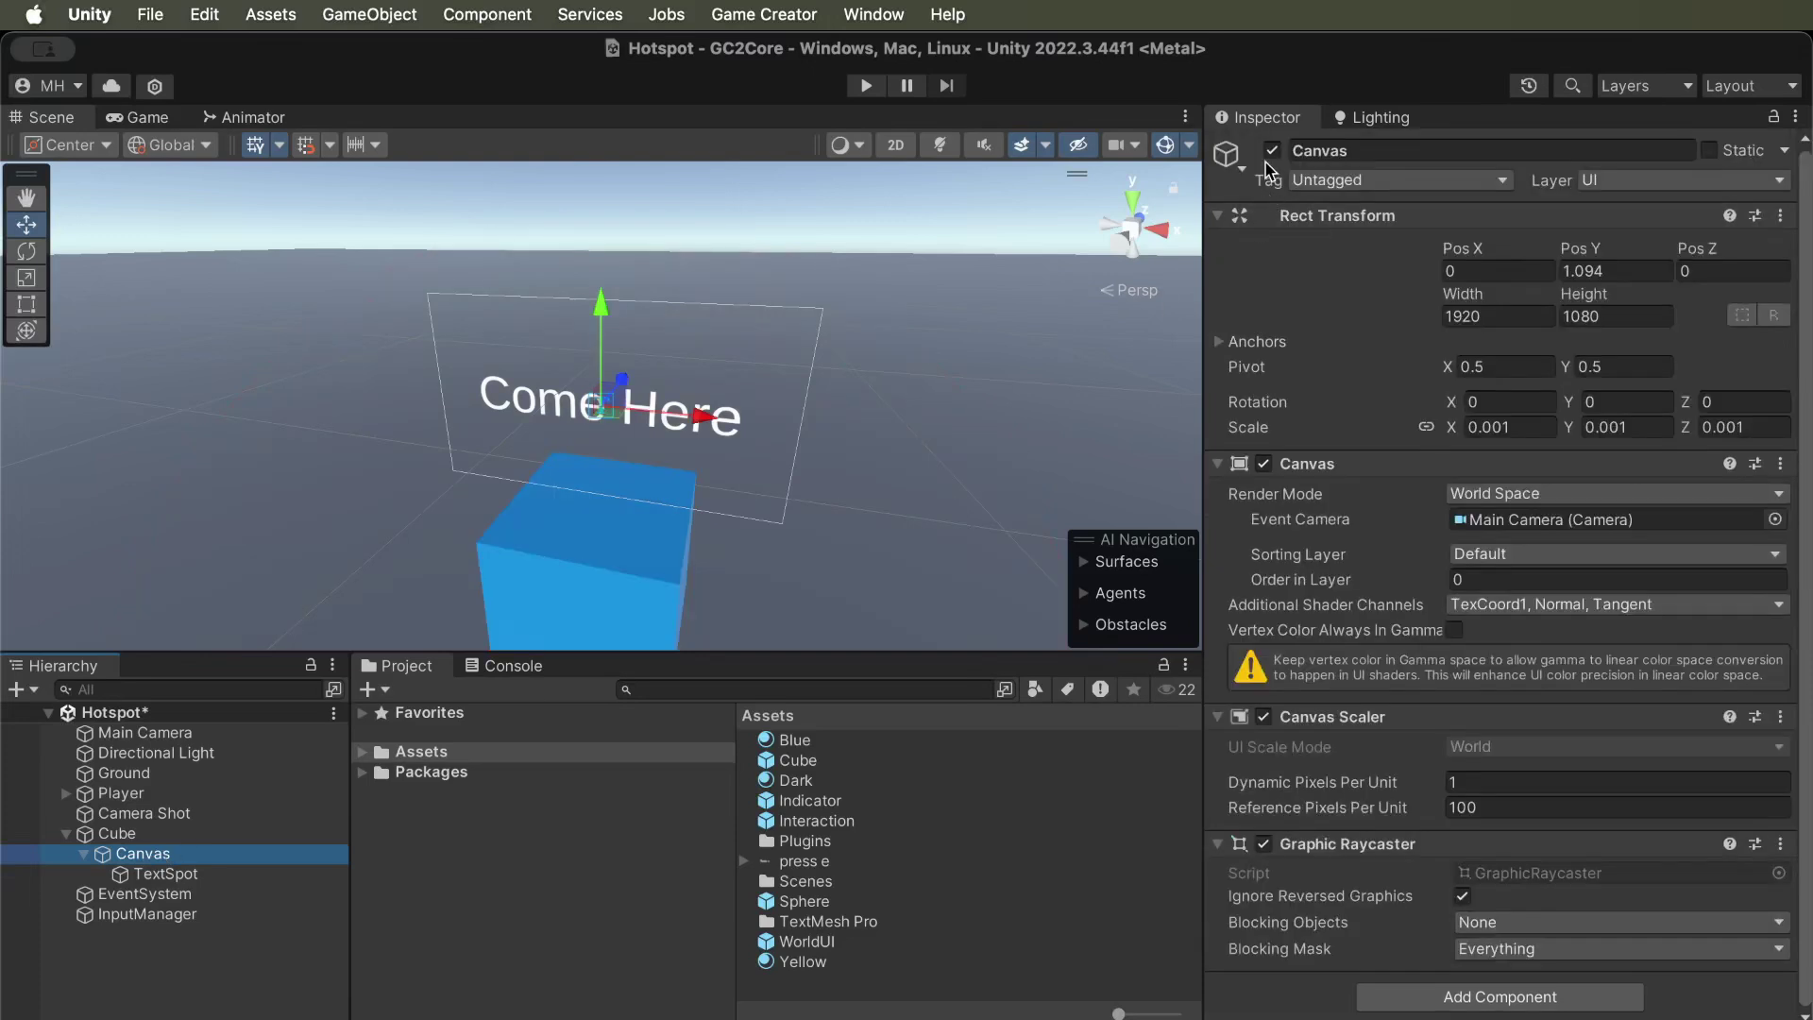
left_click(1272, 151)
left_click(865, 85)
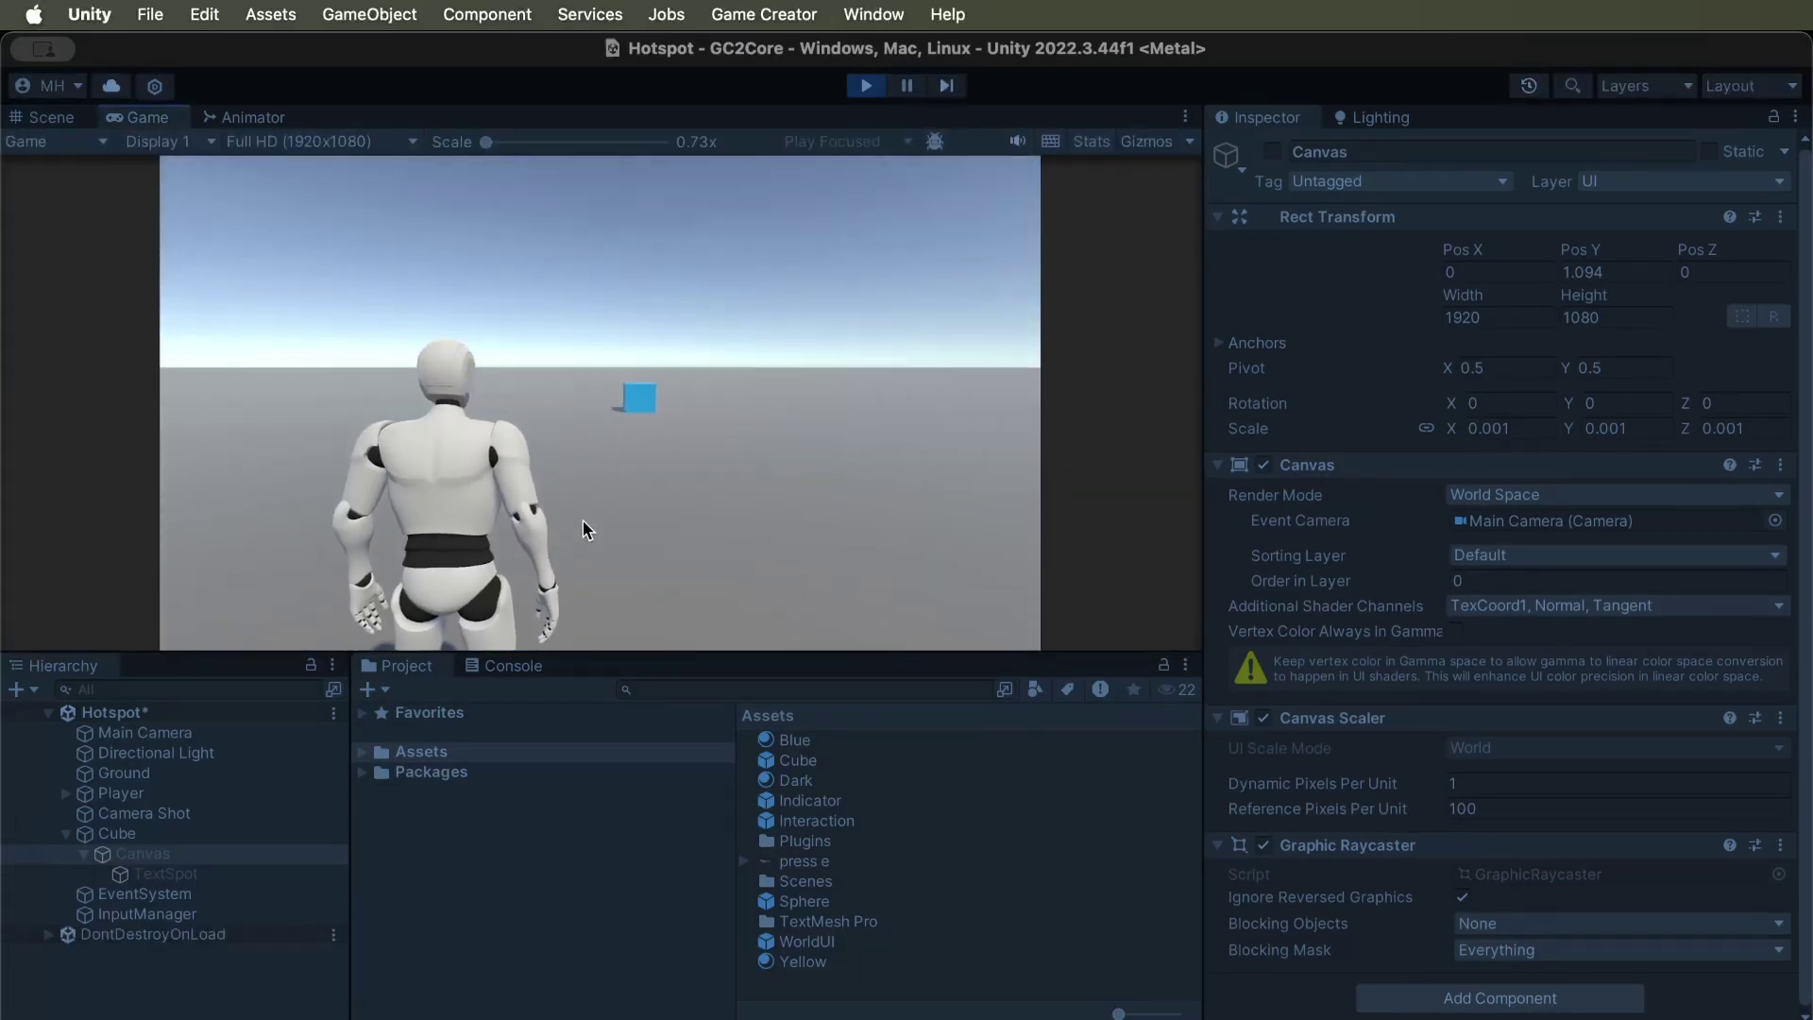
key("w")
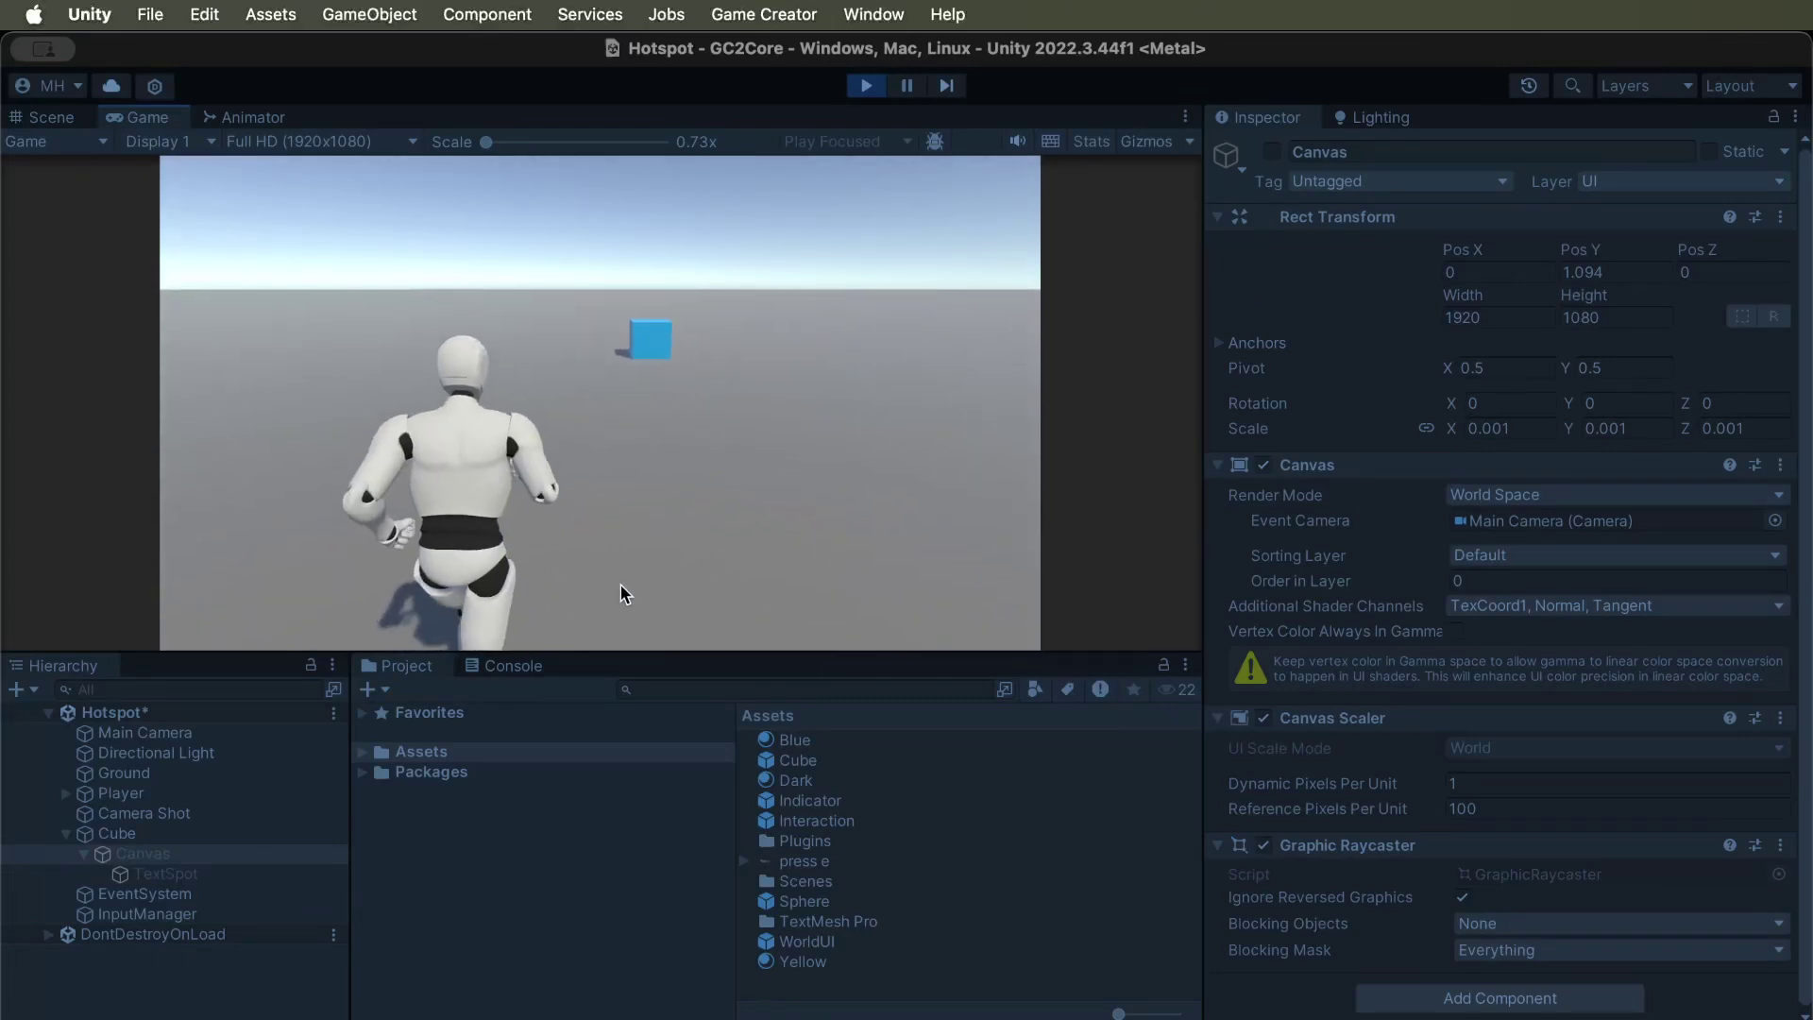
key("w")
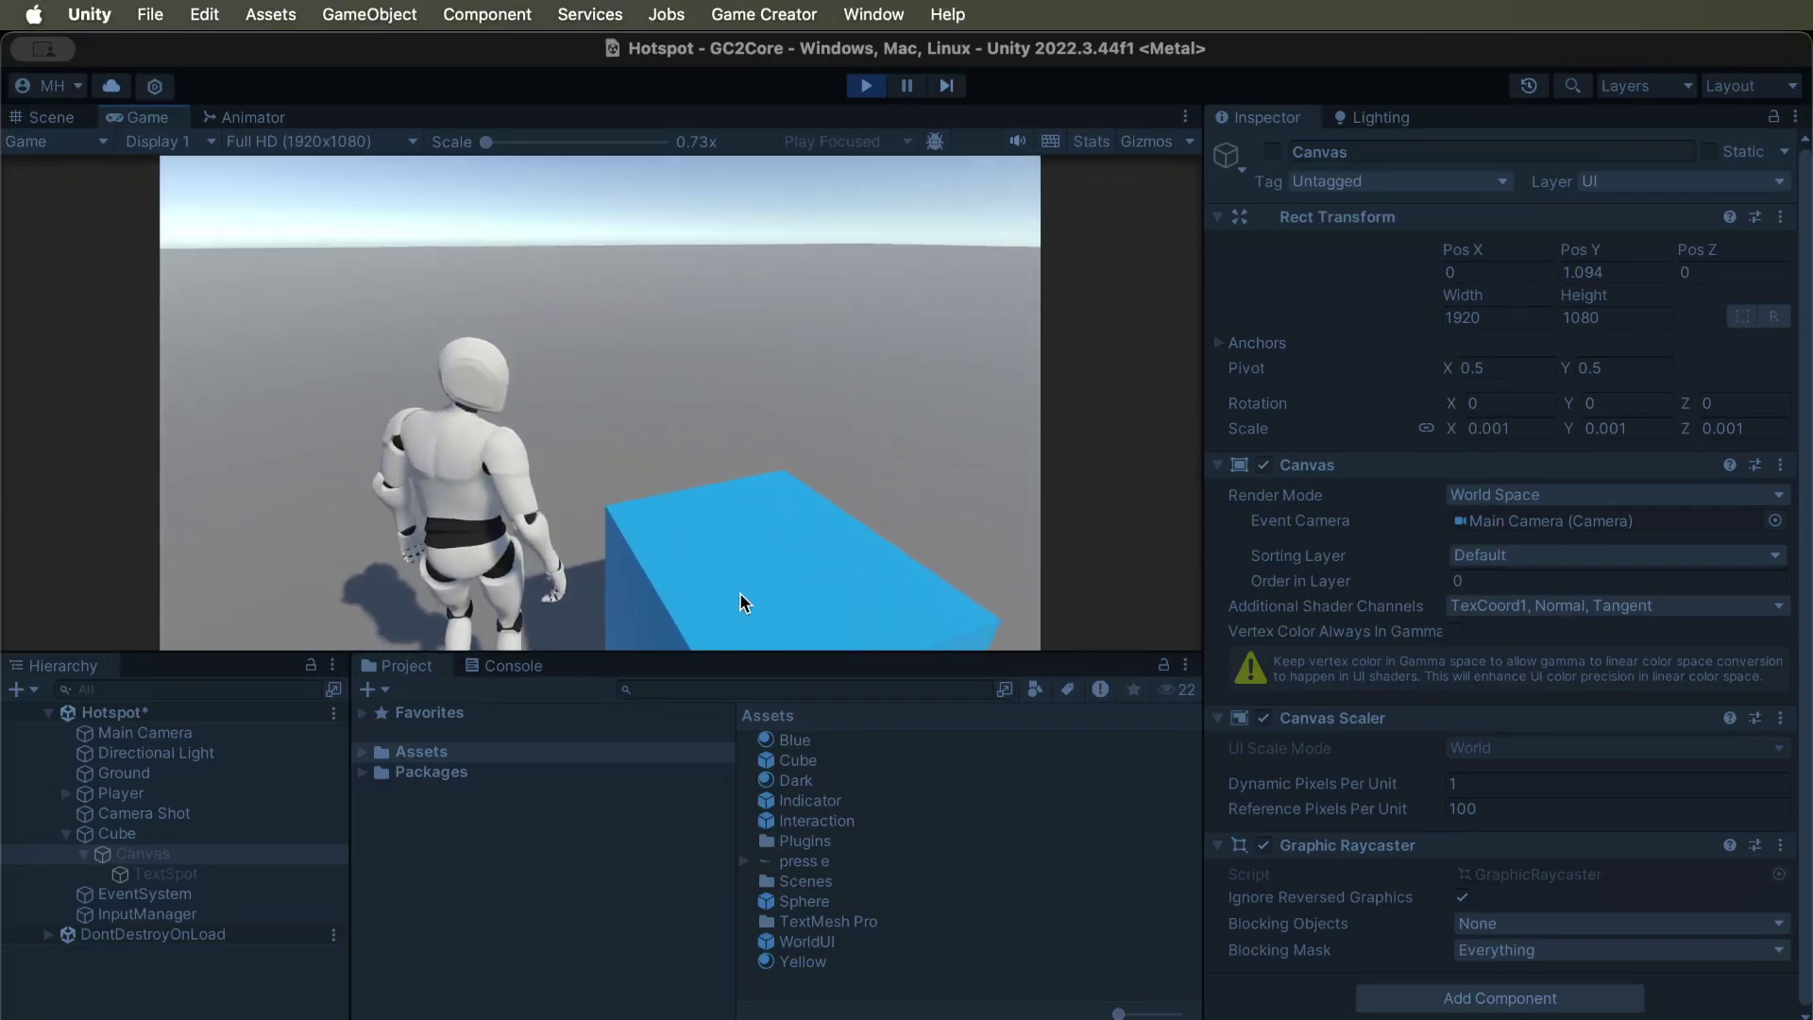
key("w")
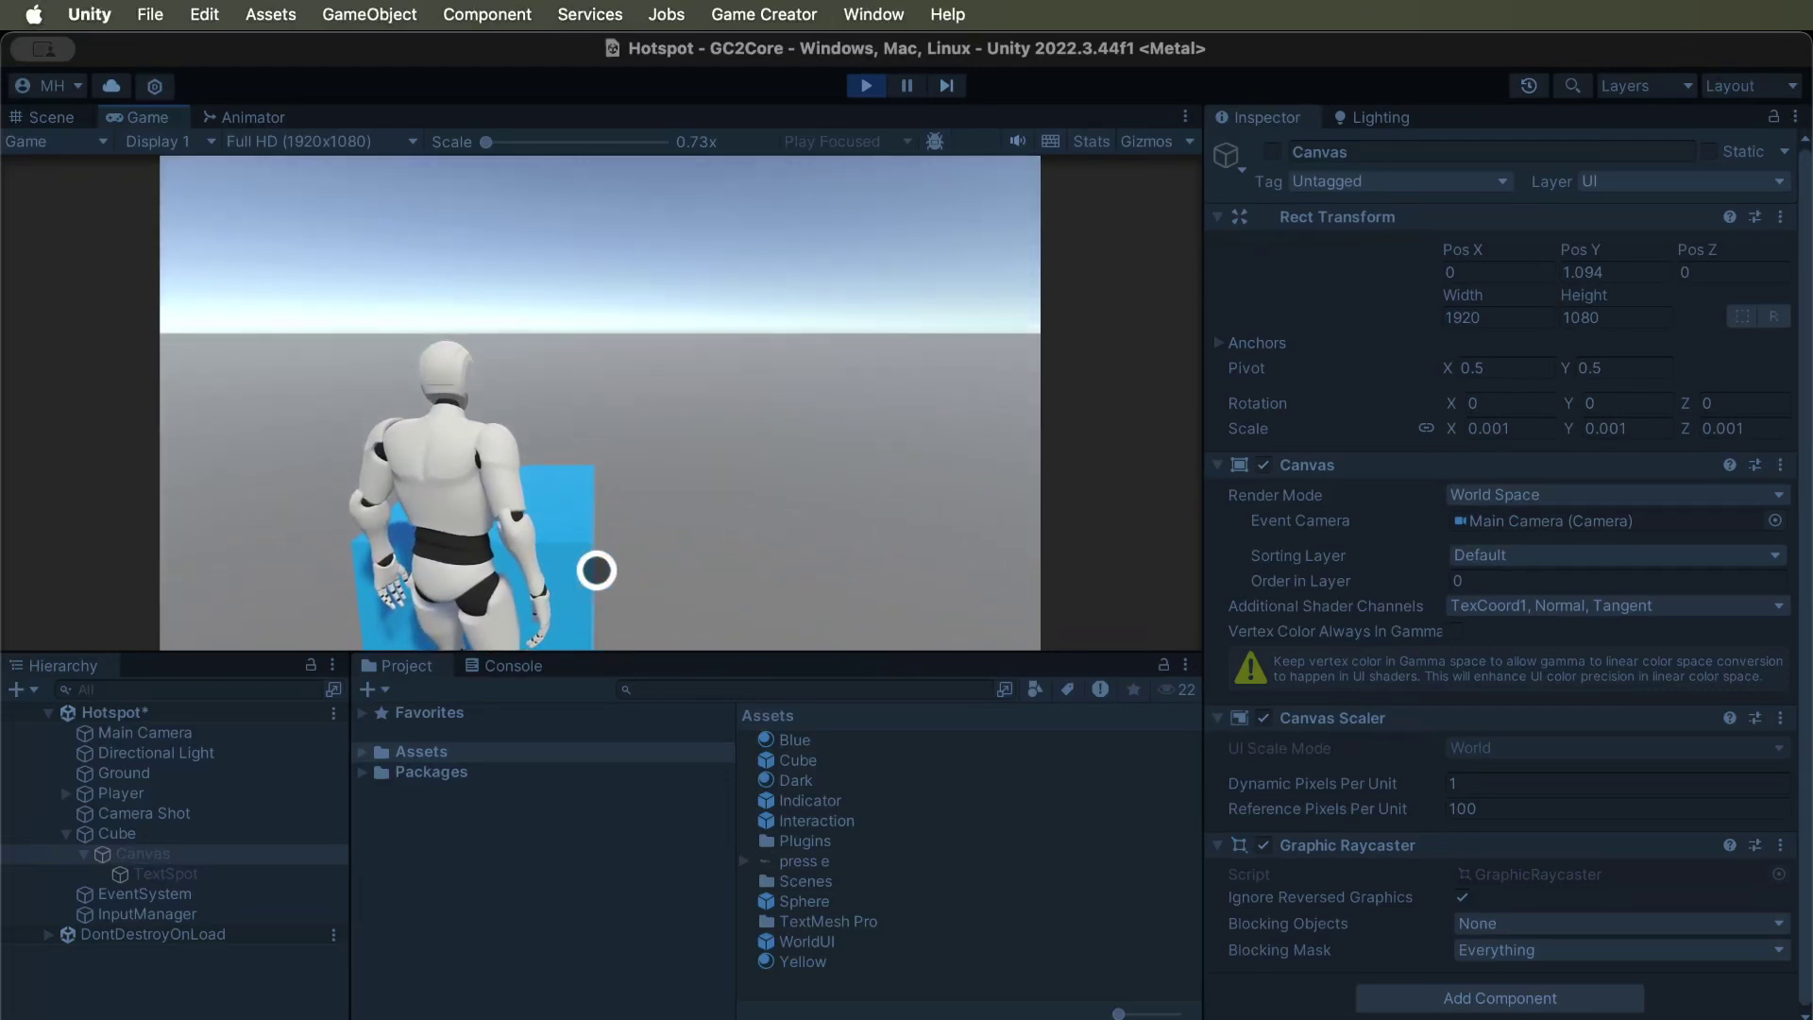
key("a")
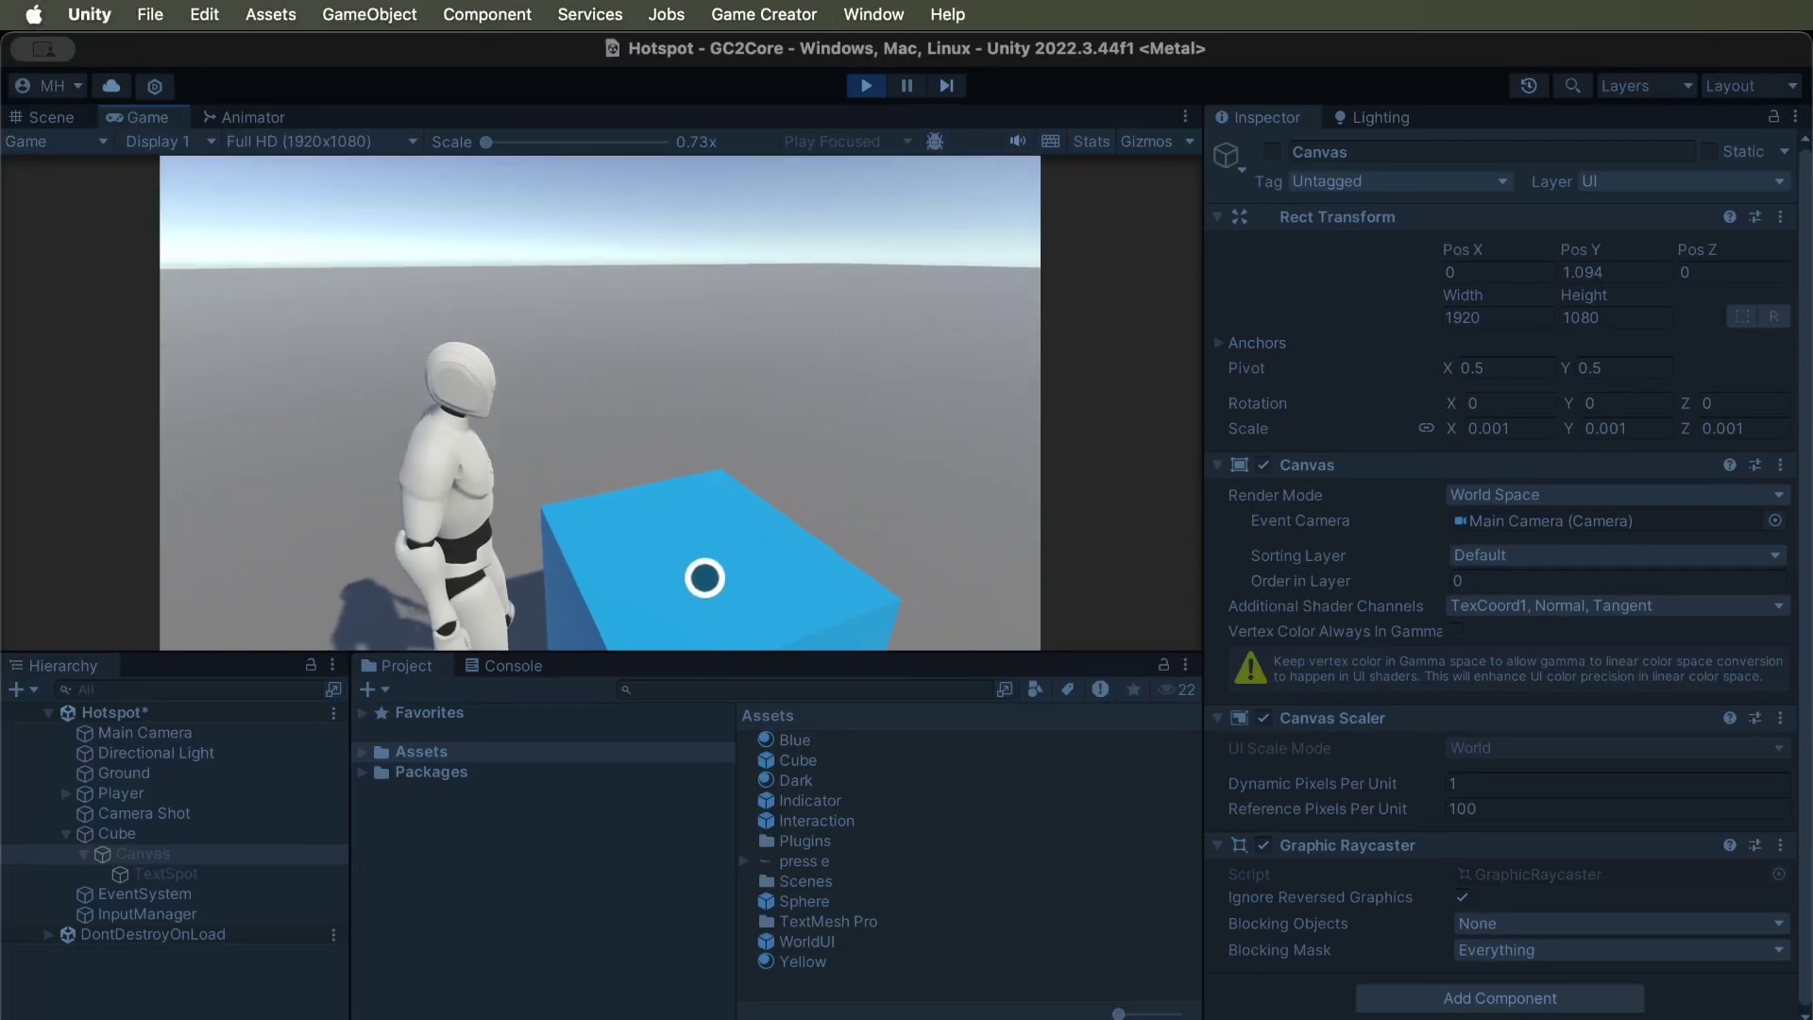
left_click(863, 86)
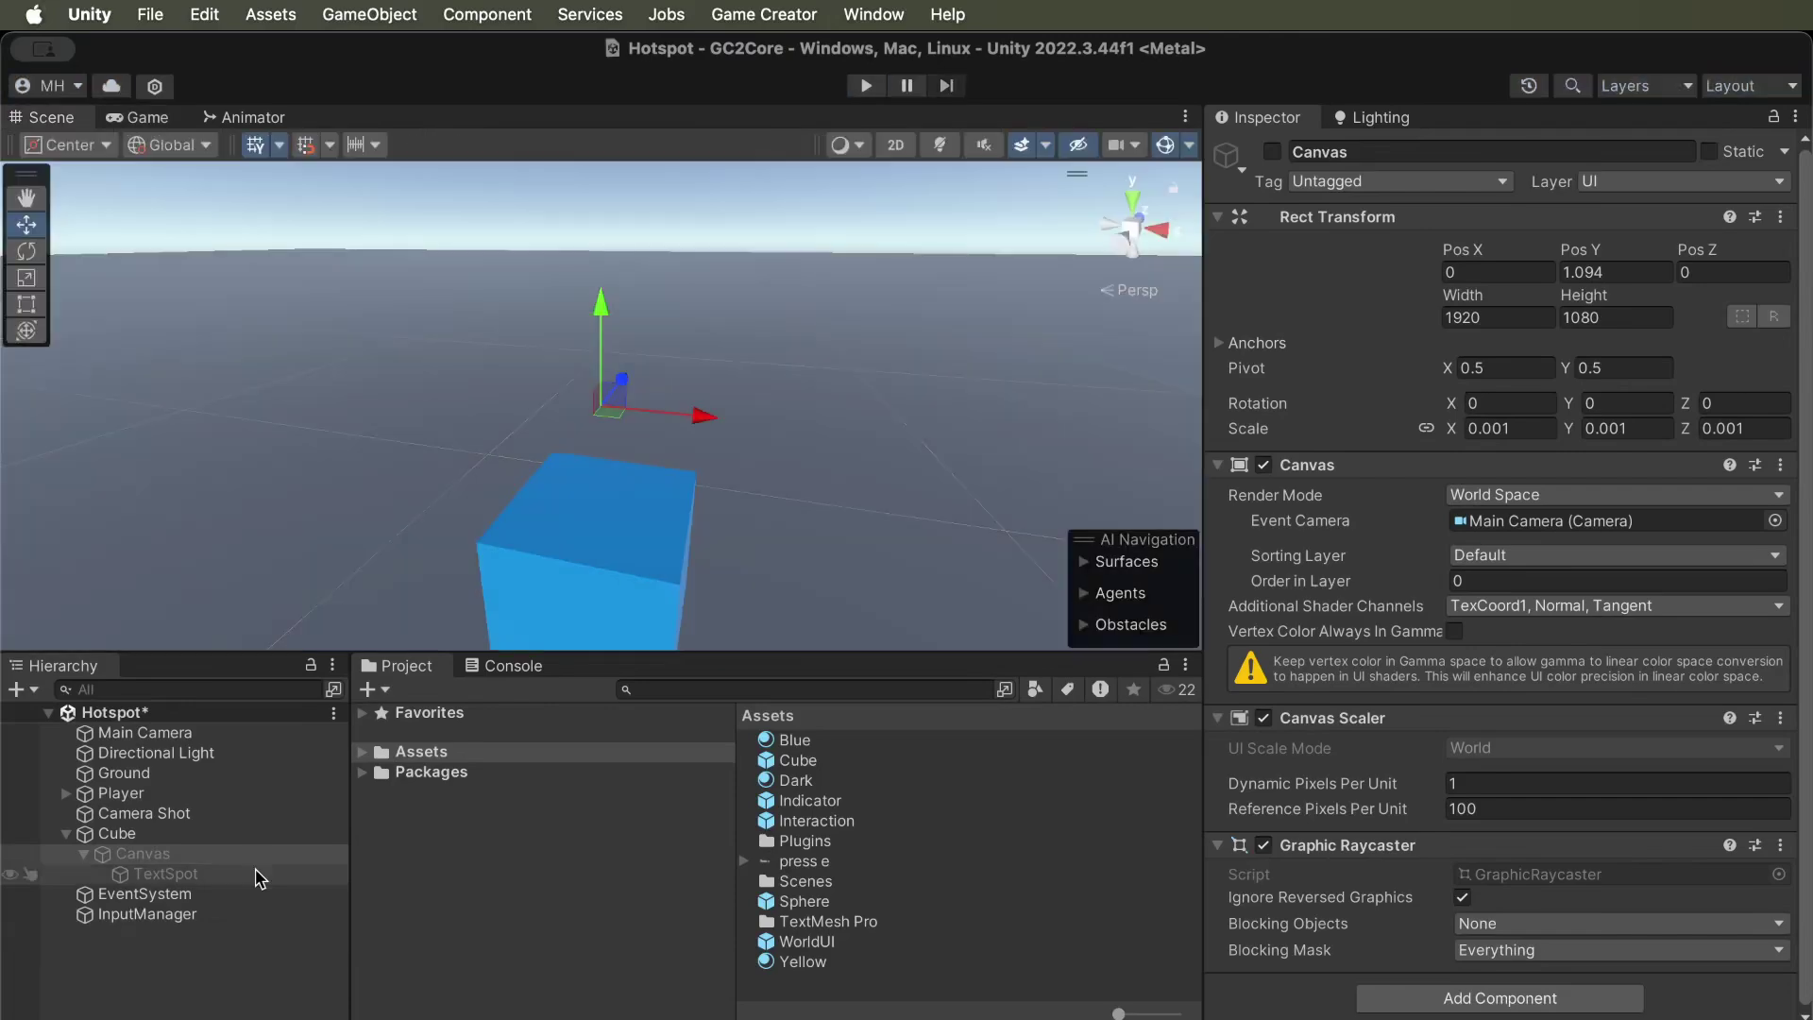
Replace the Cursor spot in the Cube's Hotspot with a Show Floating Text spot.
left_click(304, 836)
scroll(1514, 719, "down", 5)
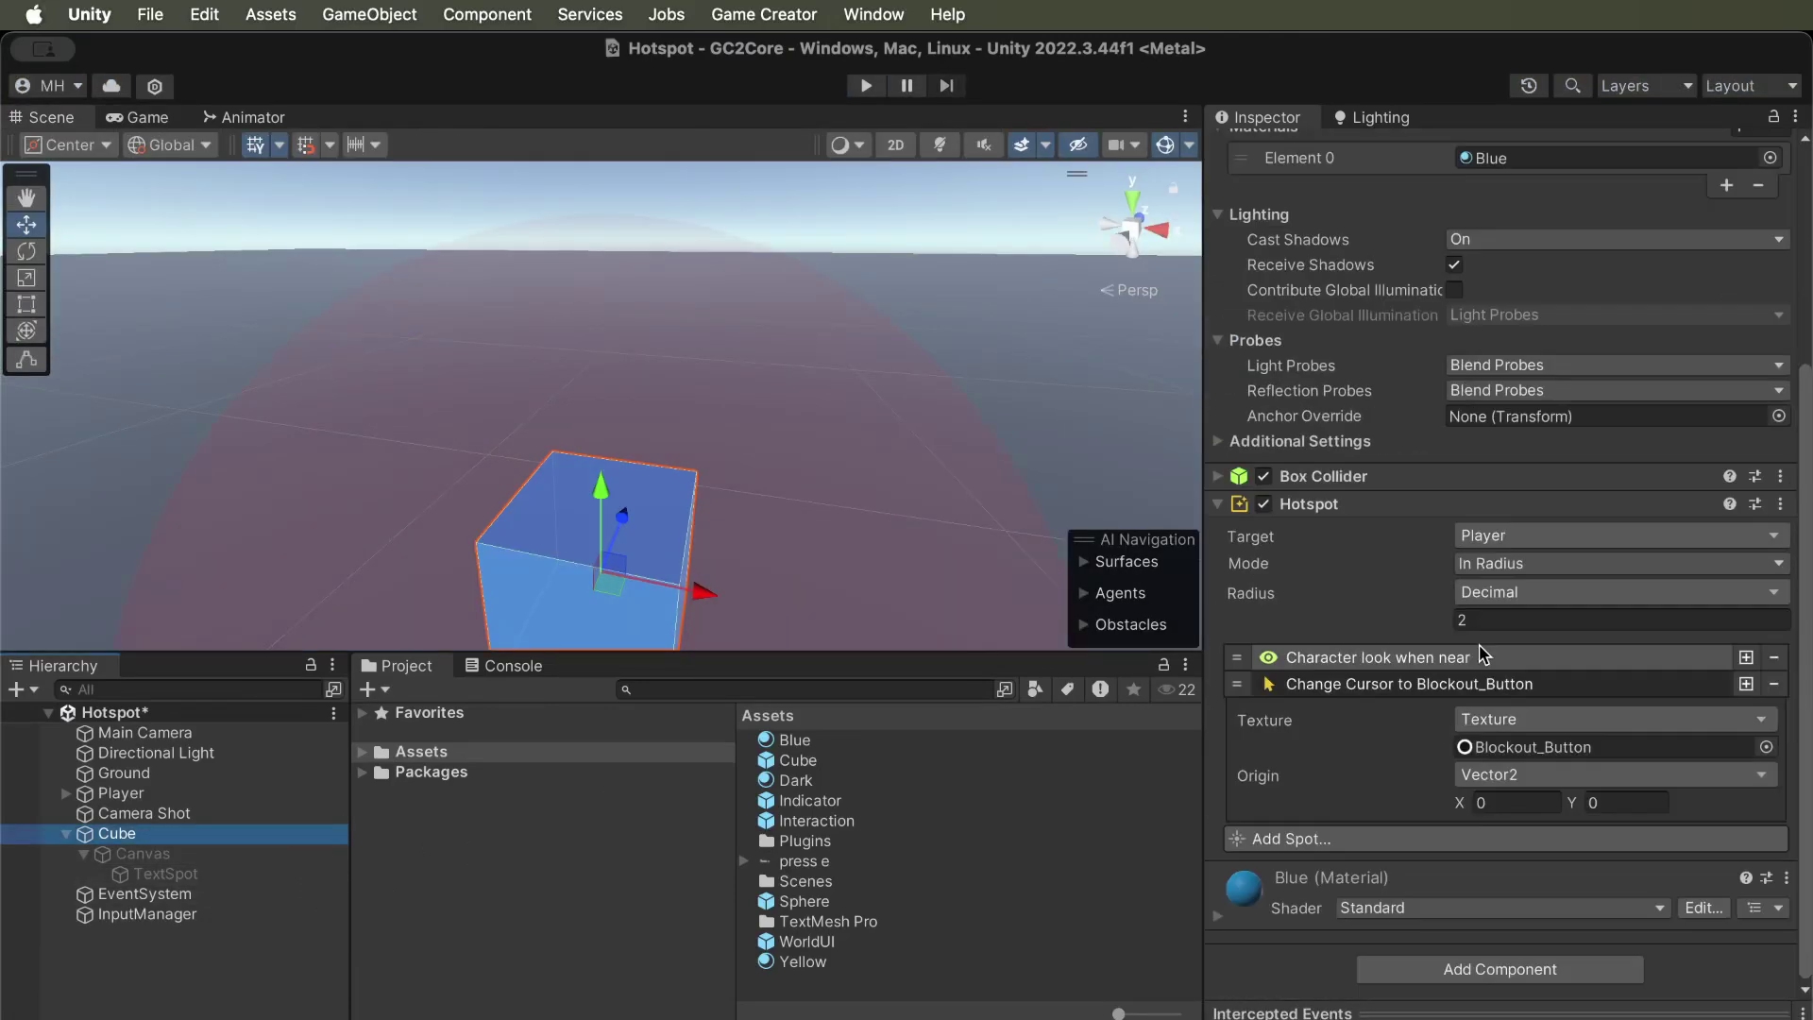
left_click(1775, 683)
left_click(1322, 840)
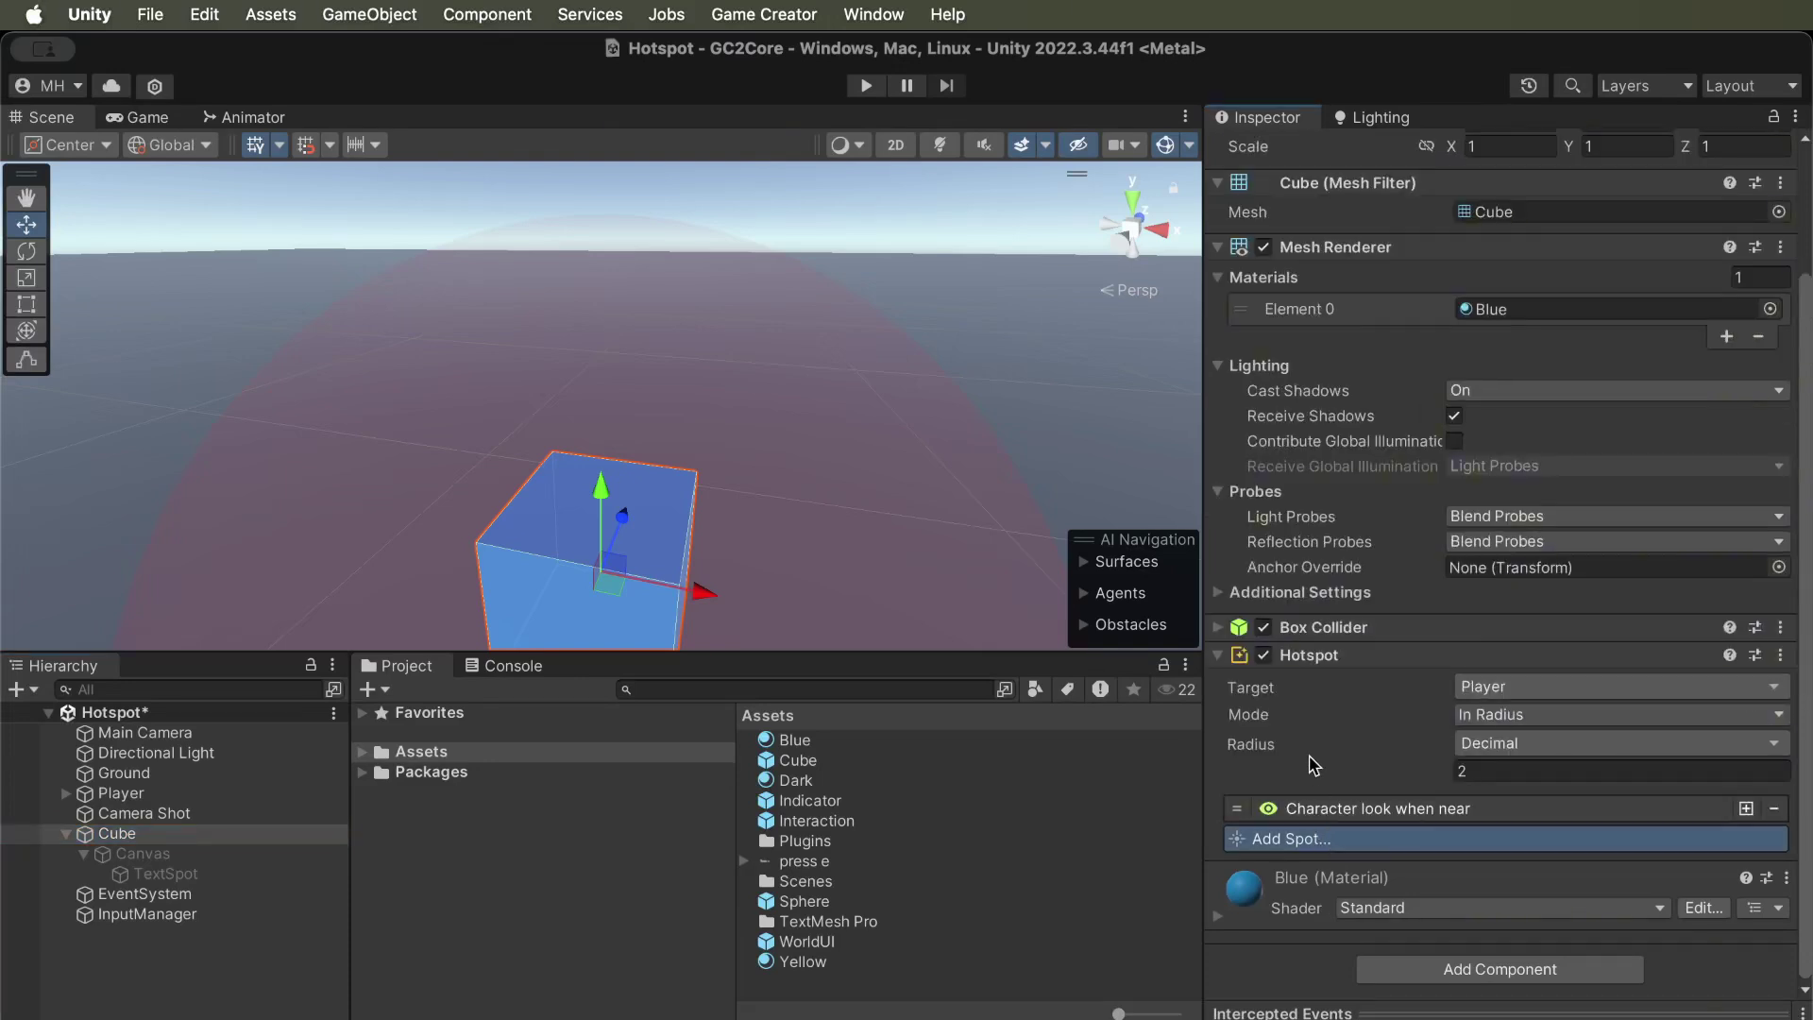
left_click(1284, 530)
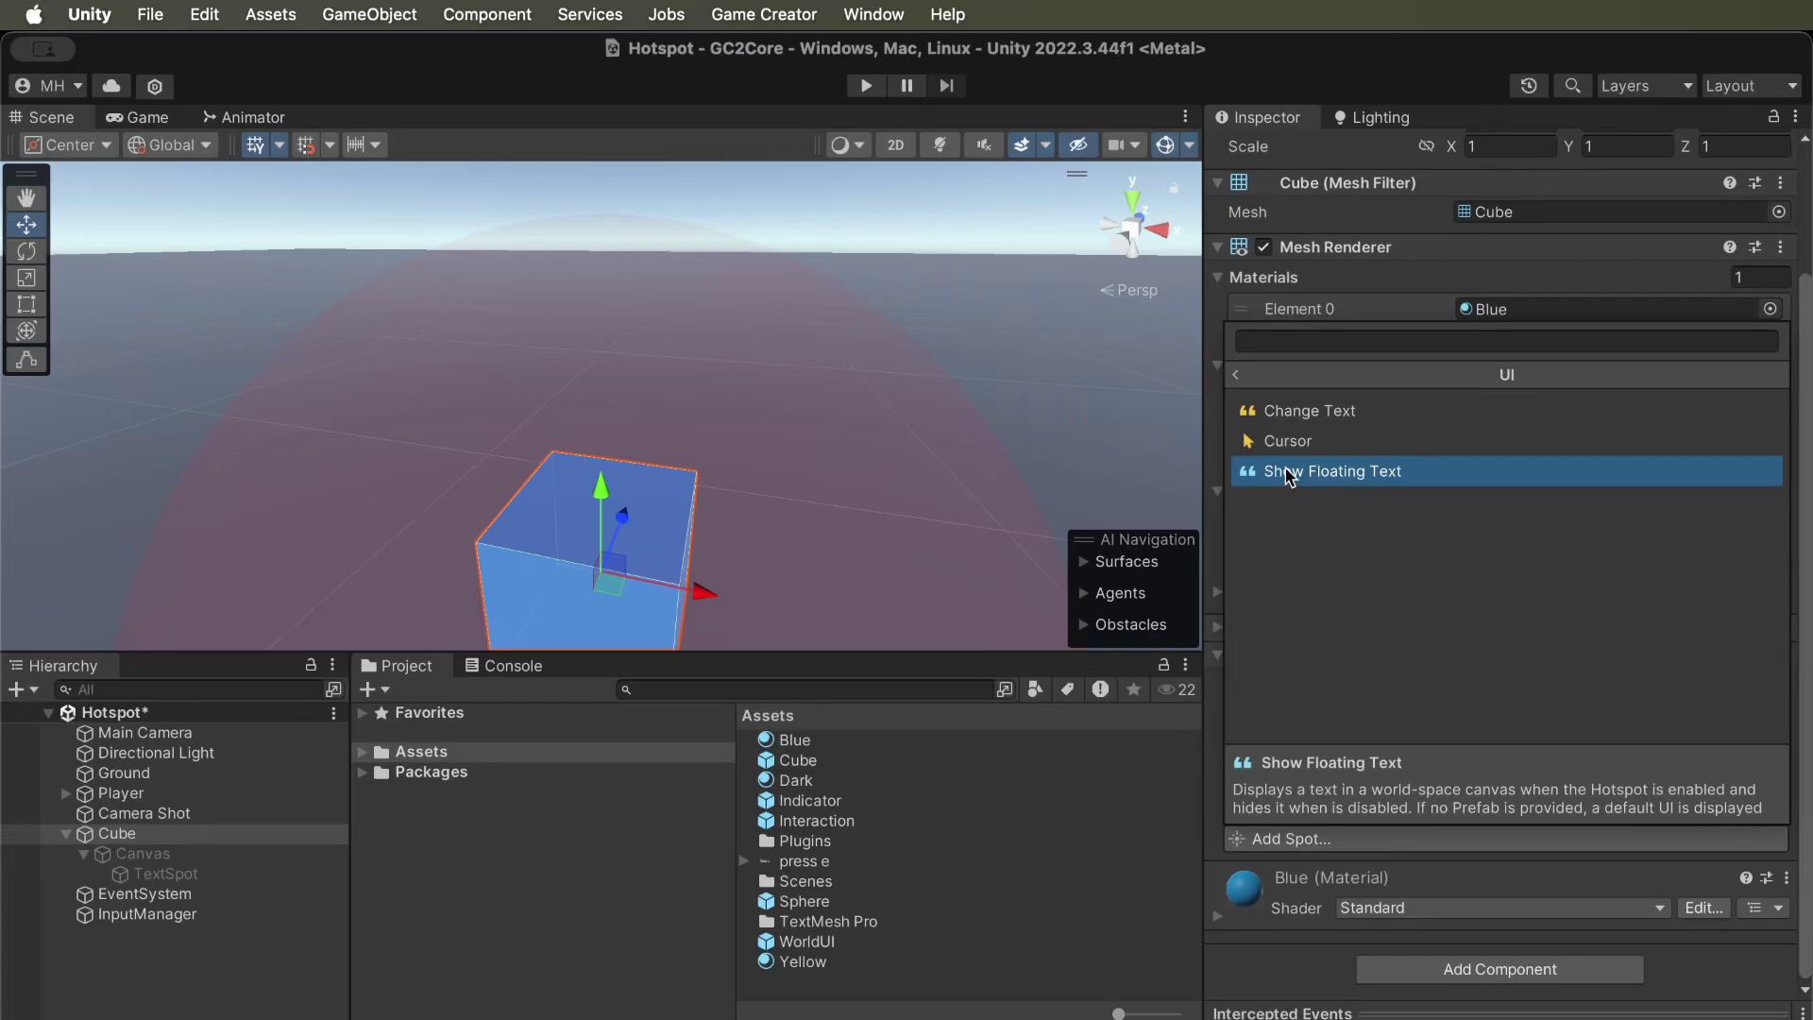
left_click(1286, 472)
scroll(1475, 864, "down", 3)
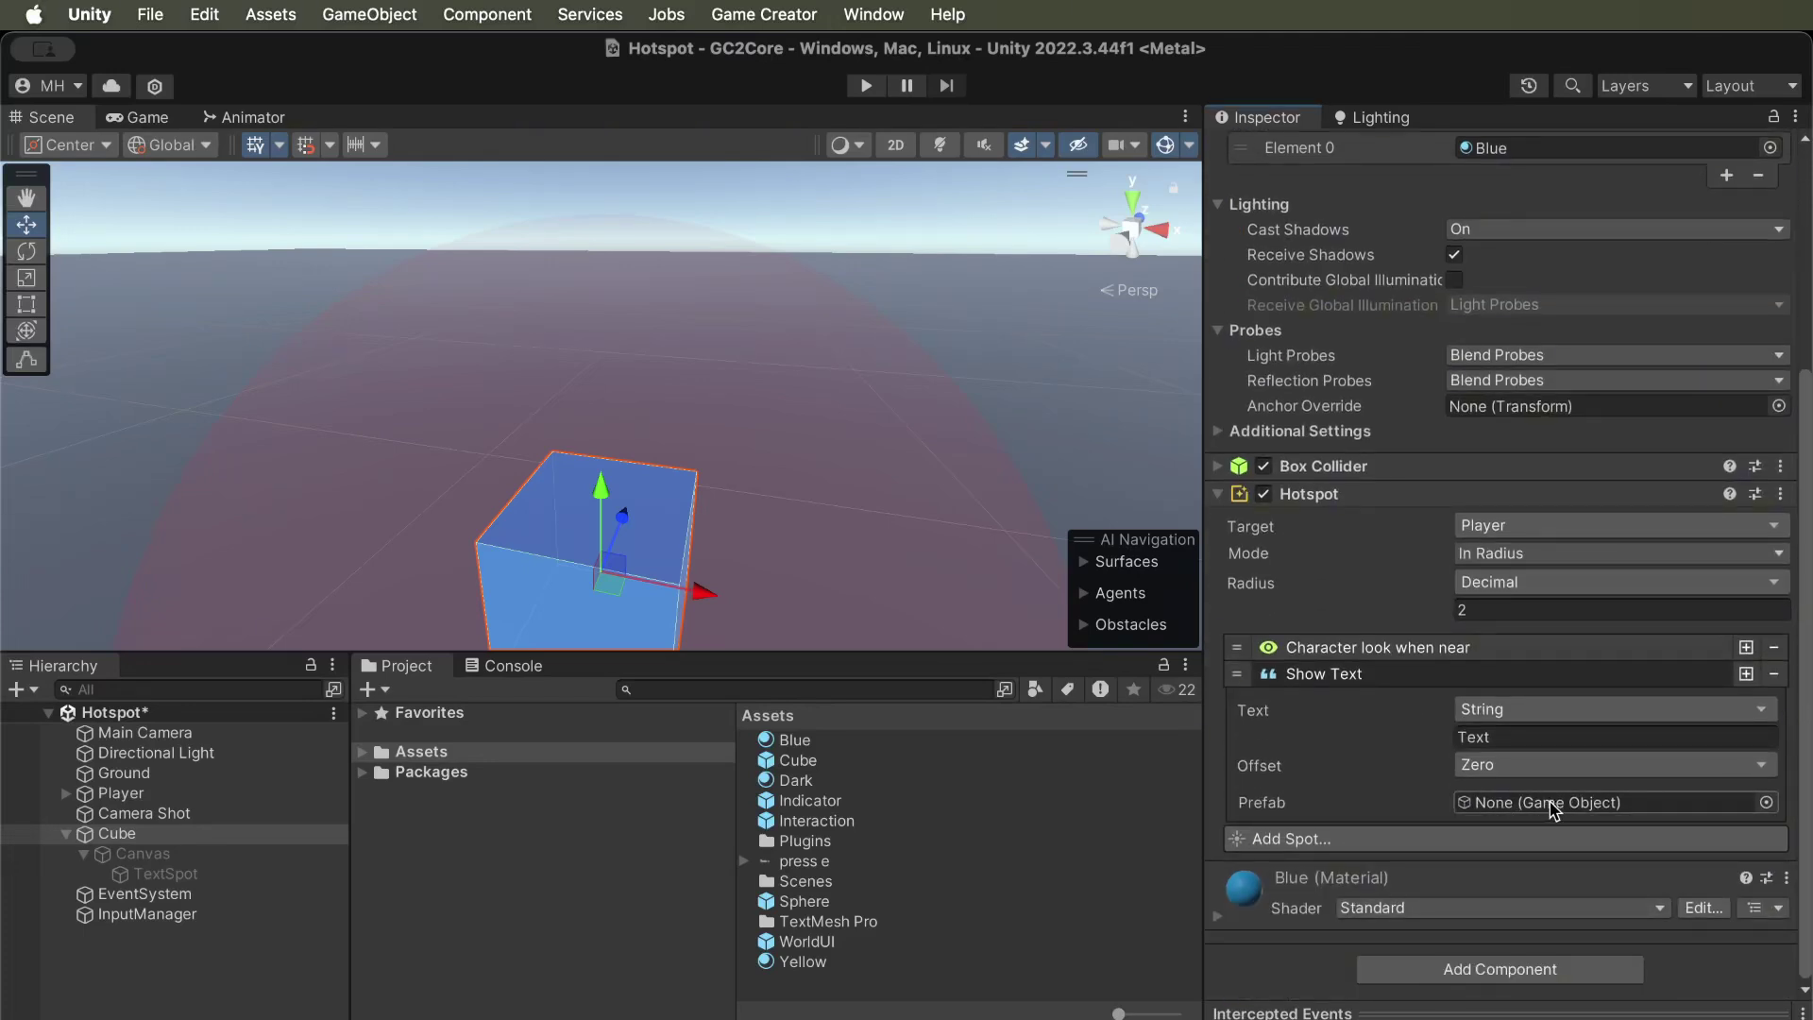
Set the floating text spot's offset to the constant direction Up.
left_click(1475, 764)
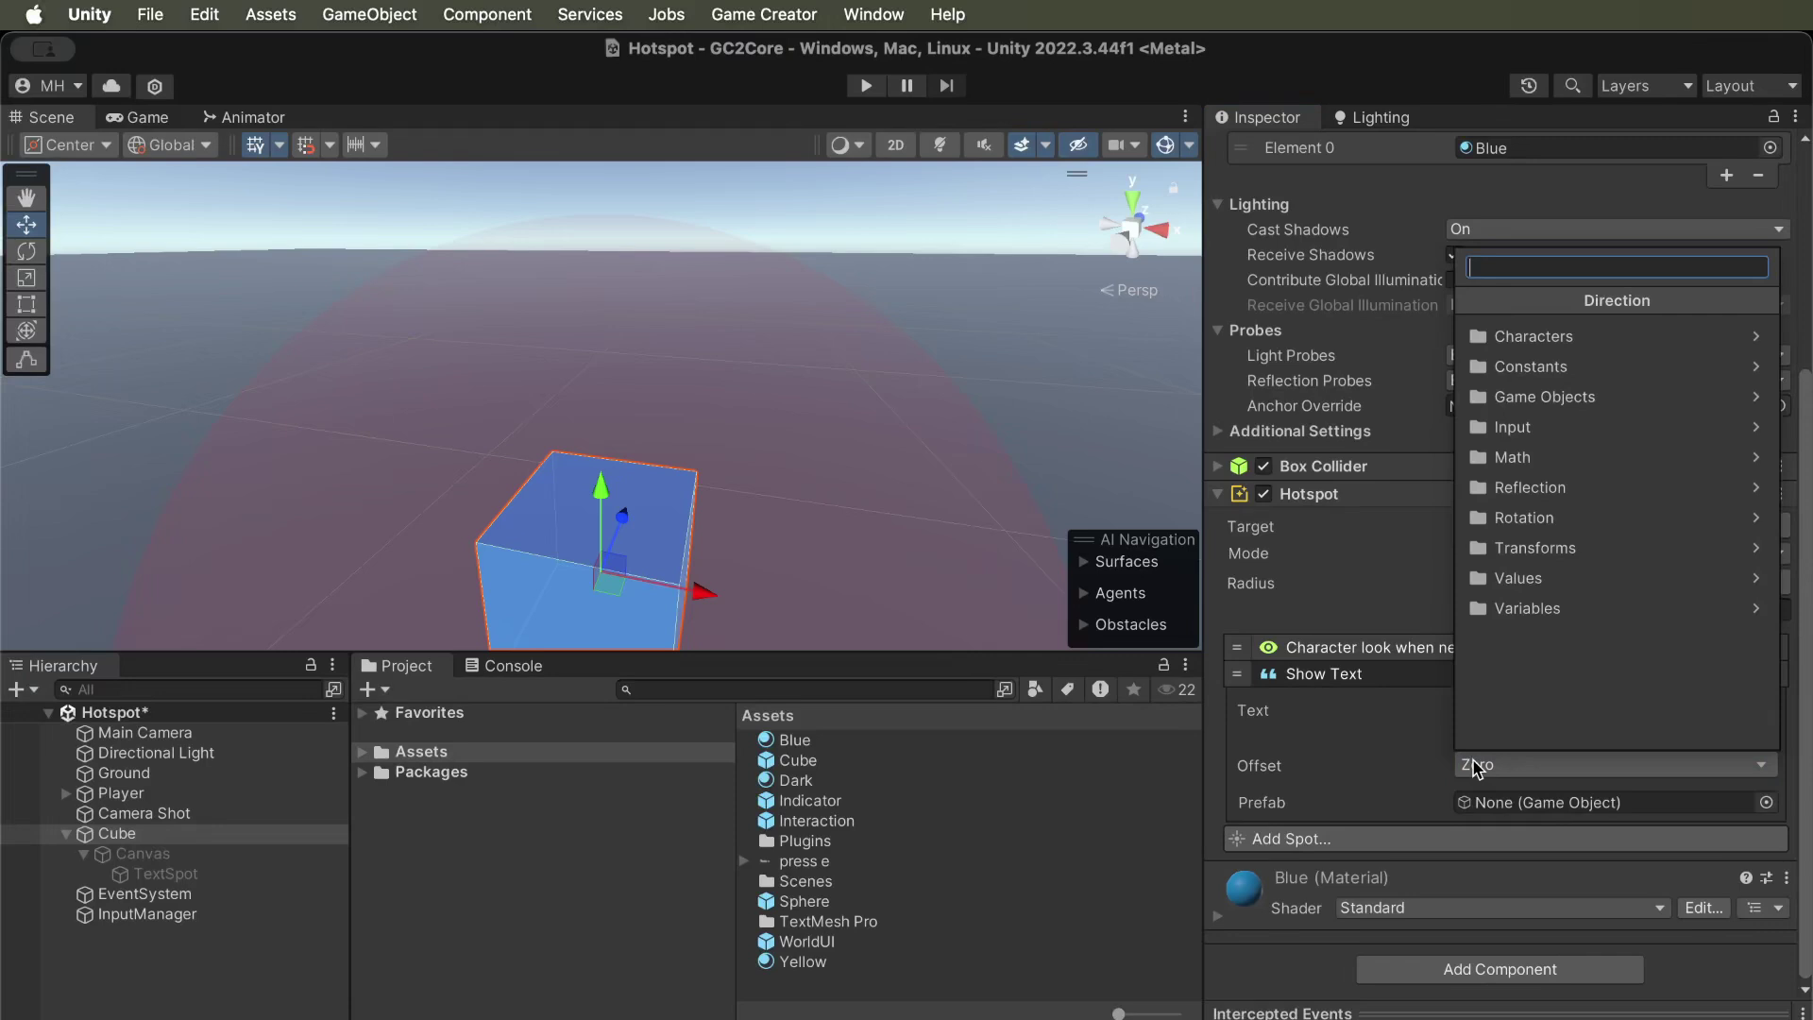
left_click(1485, 398)
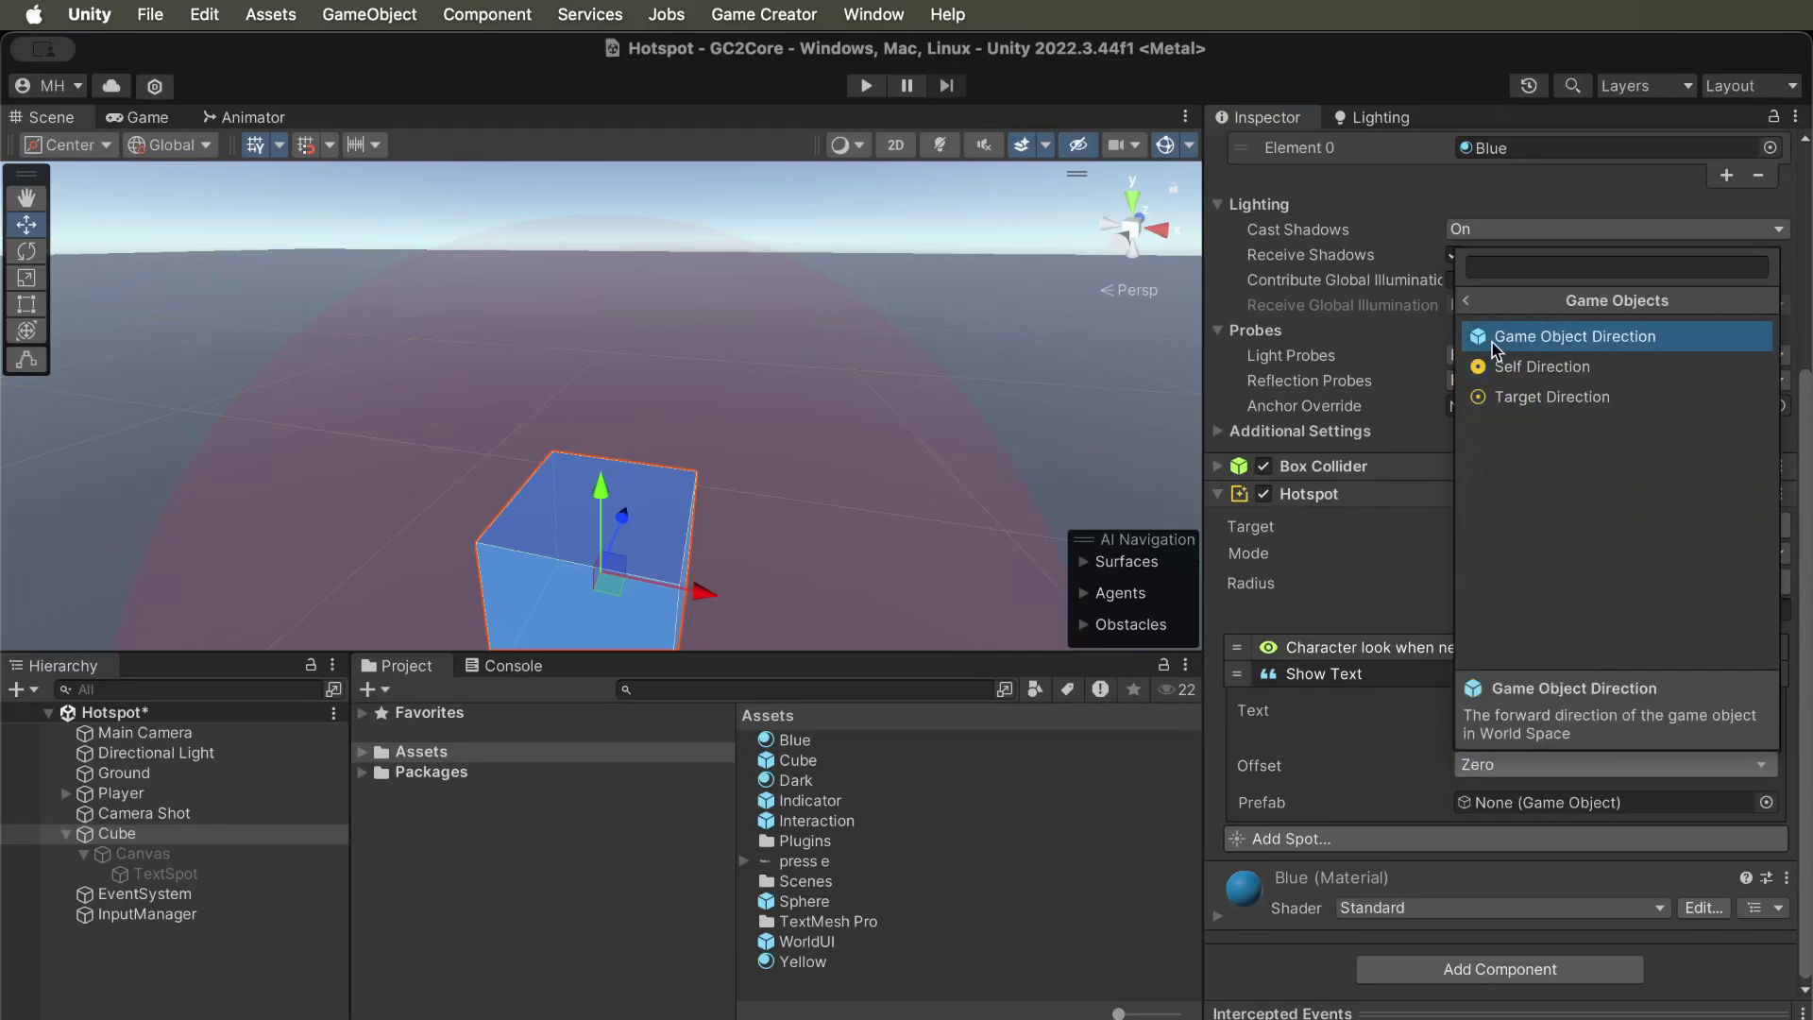
left_click(1468, 301)
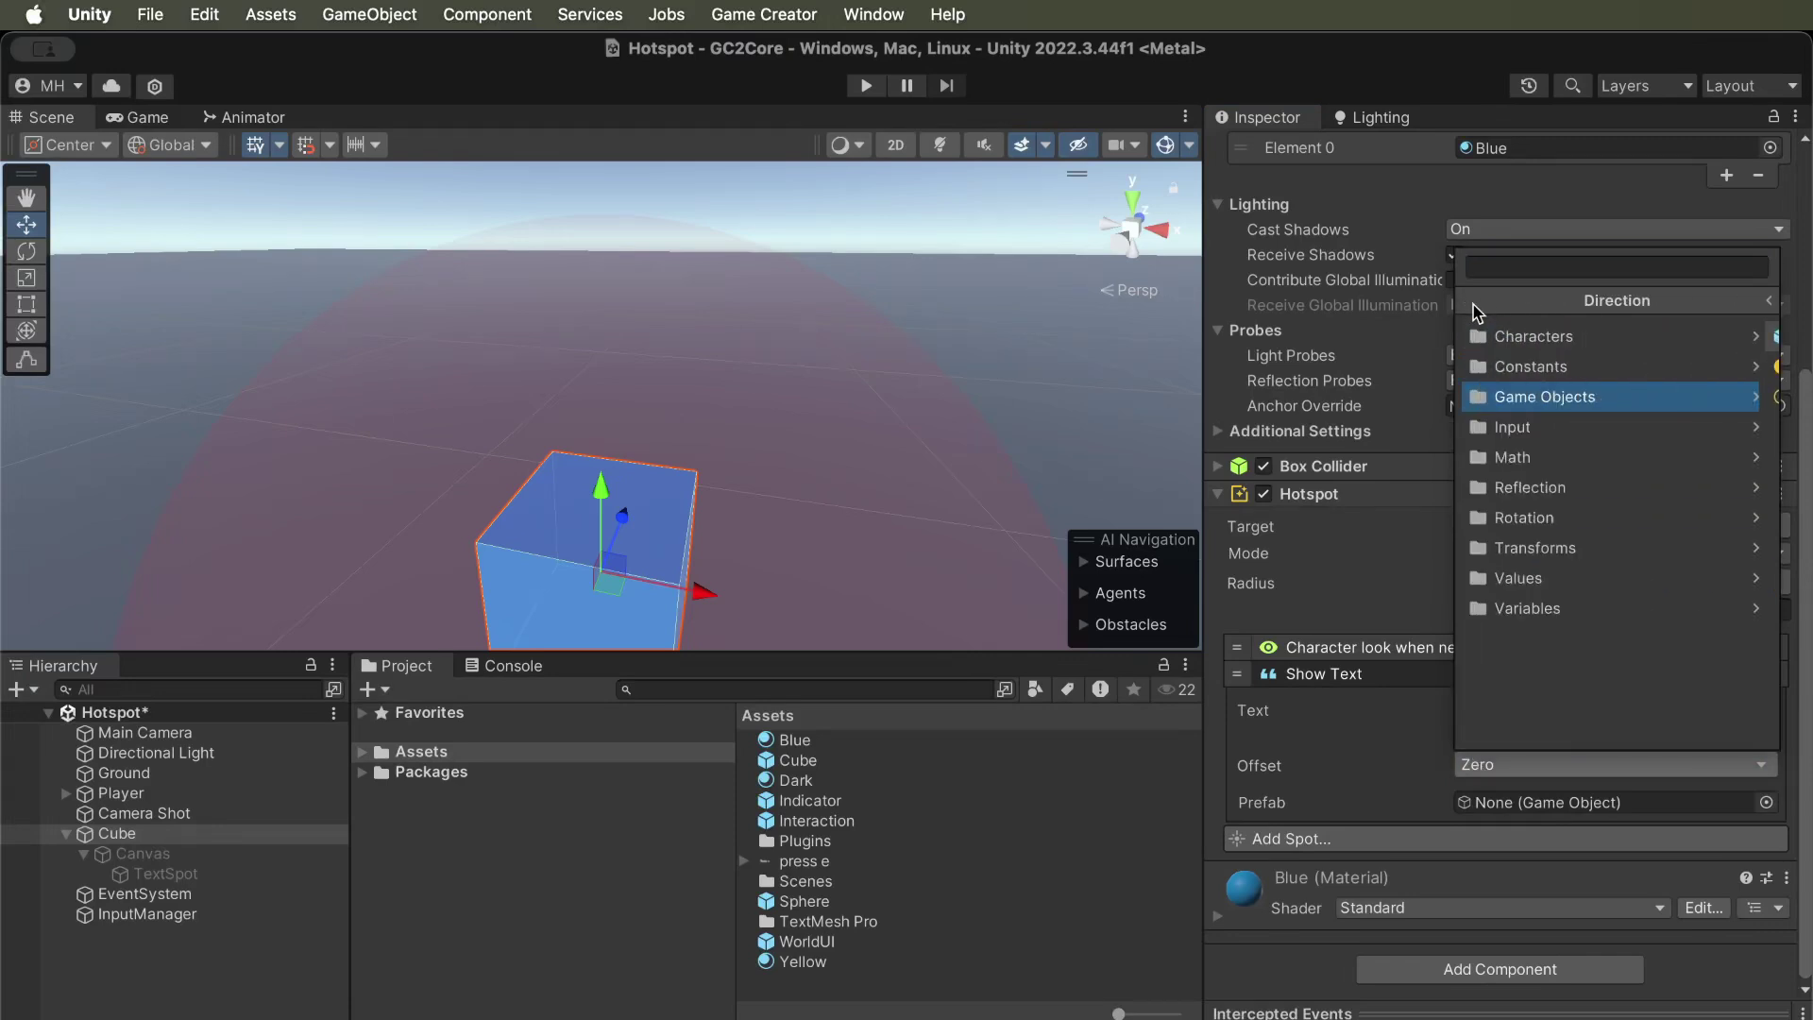
left_click(1485, 377)
left_click(1505, 518)
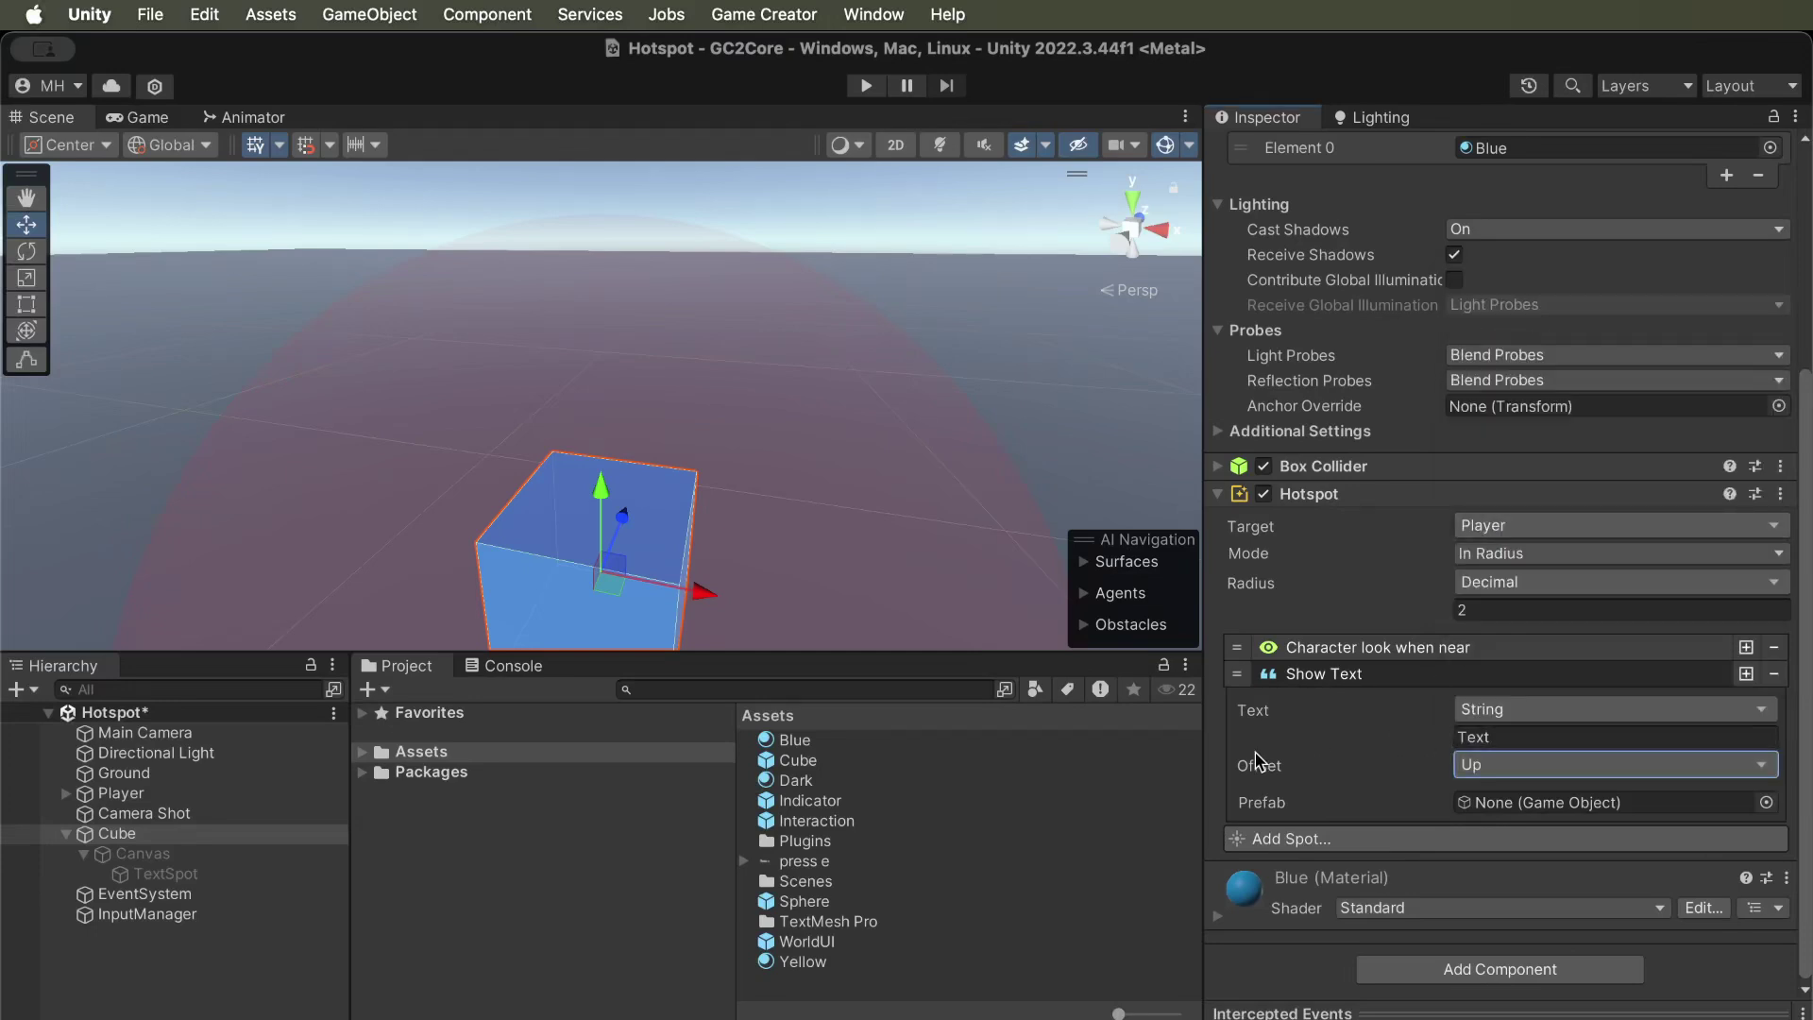
Play-test the default floating text by moving the character toward the cube, and end the run.
left_click(864, 87)
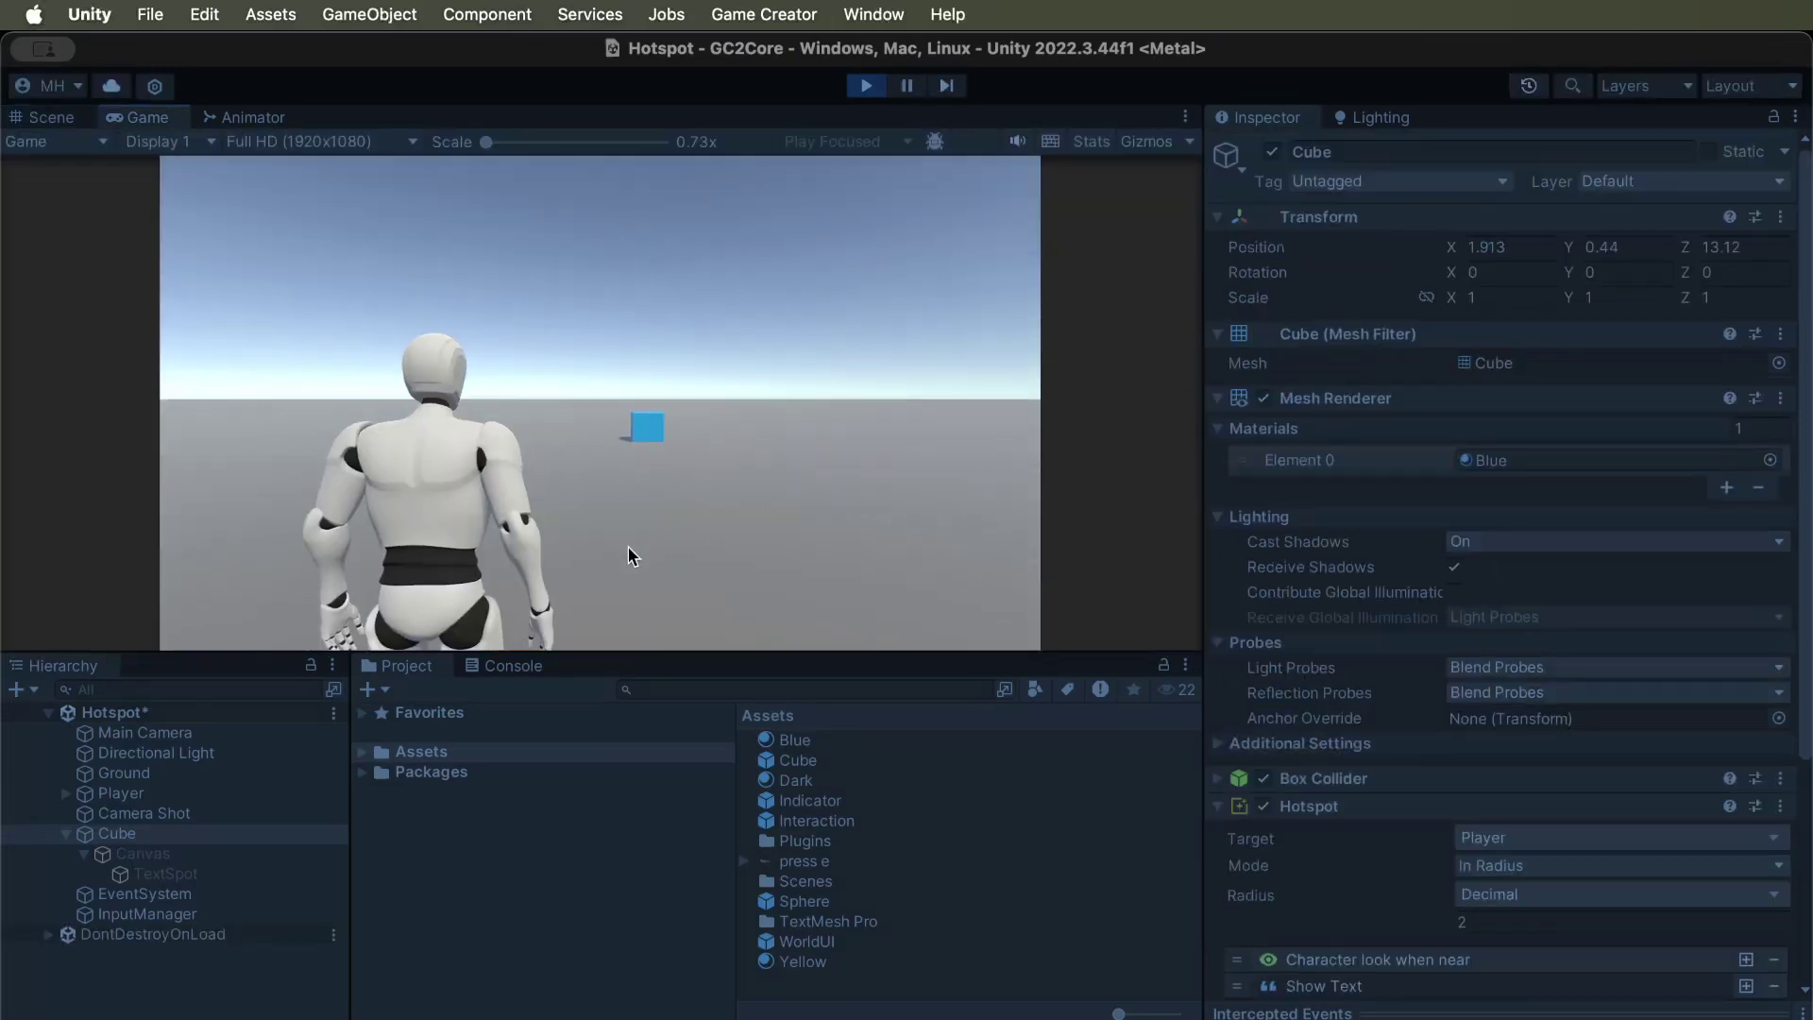
key("w")
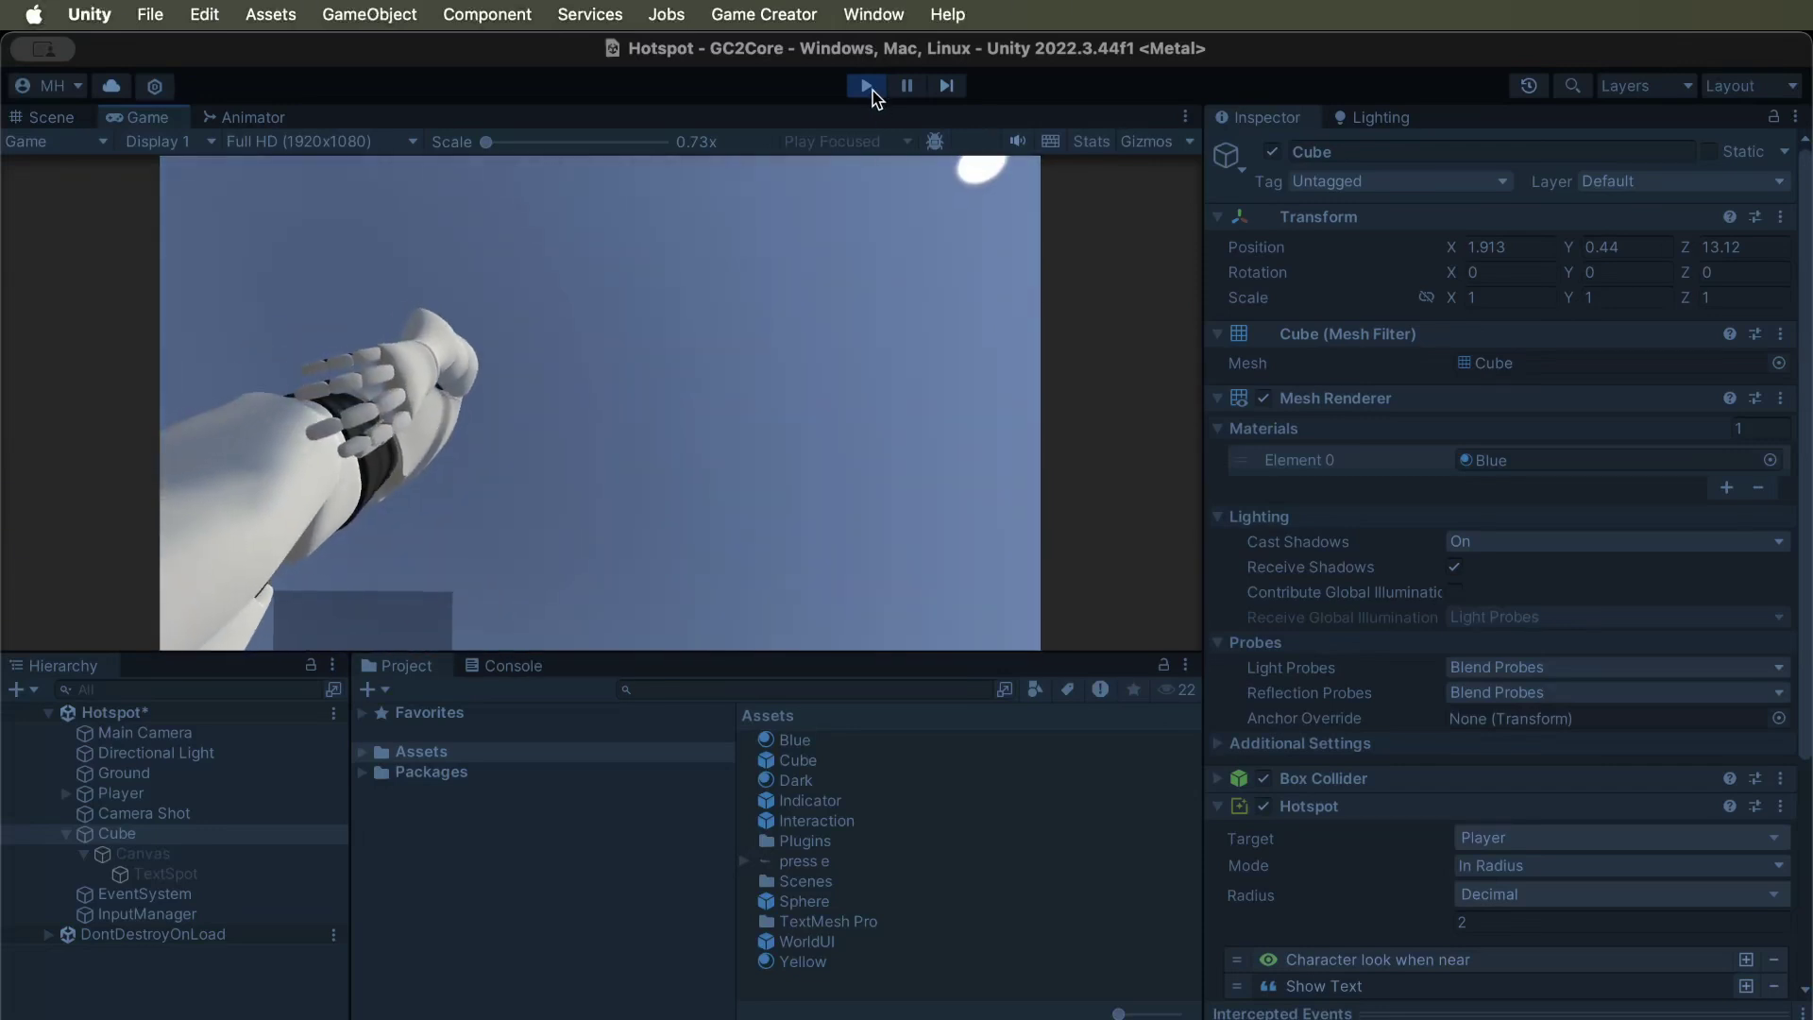
left_click(867, 86)
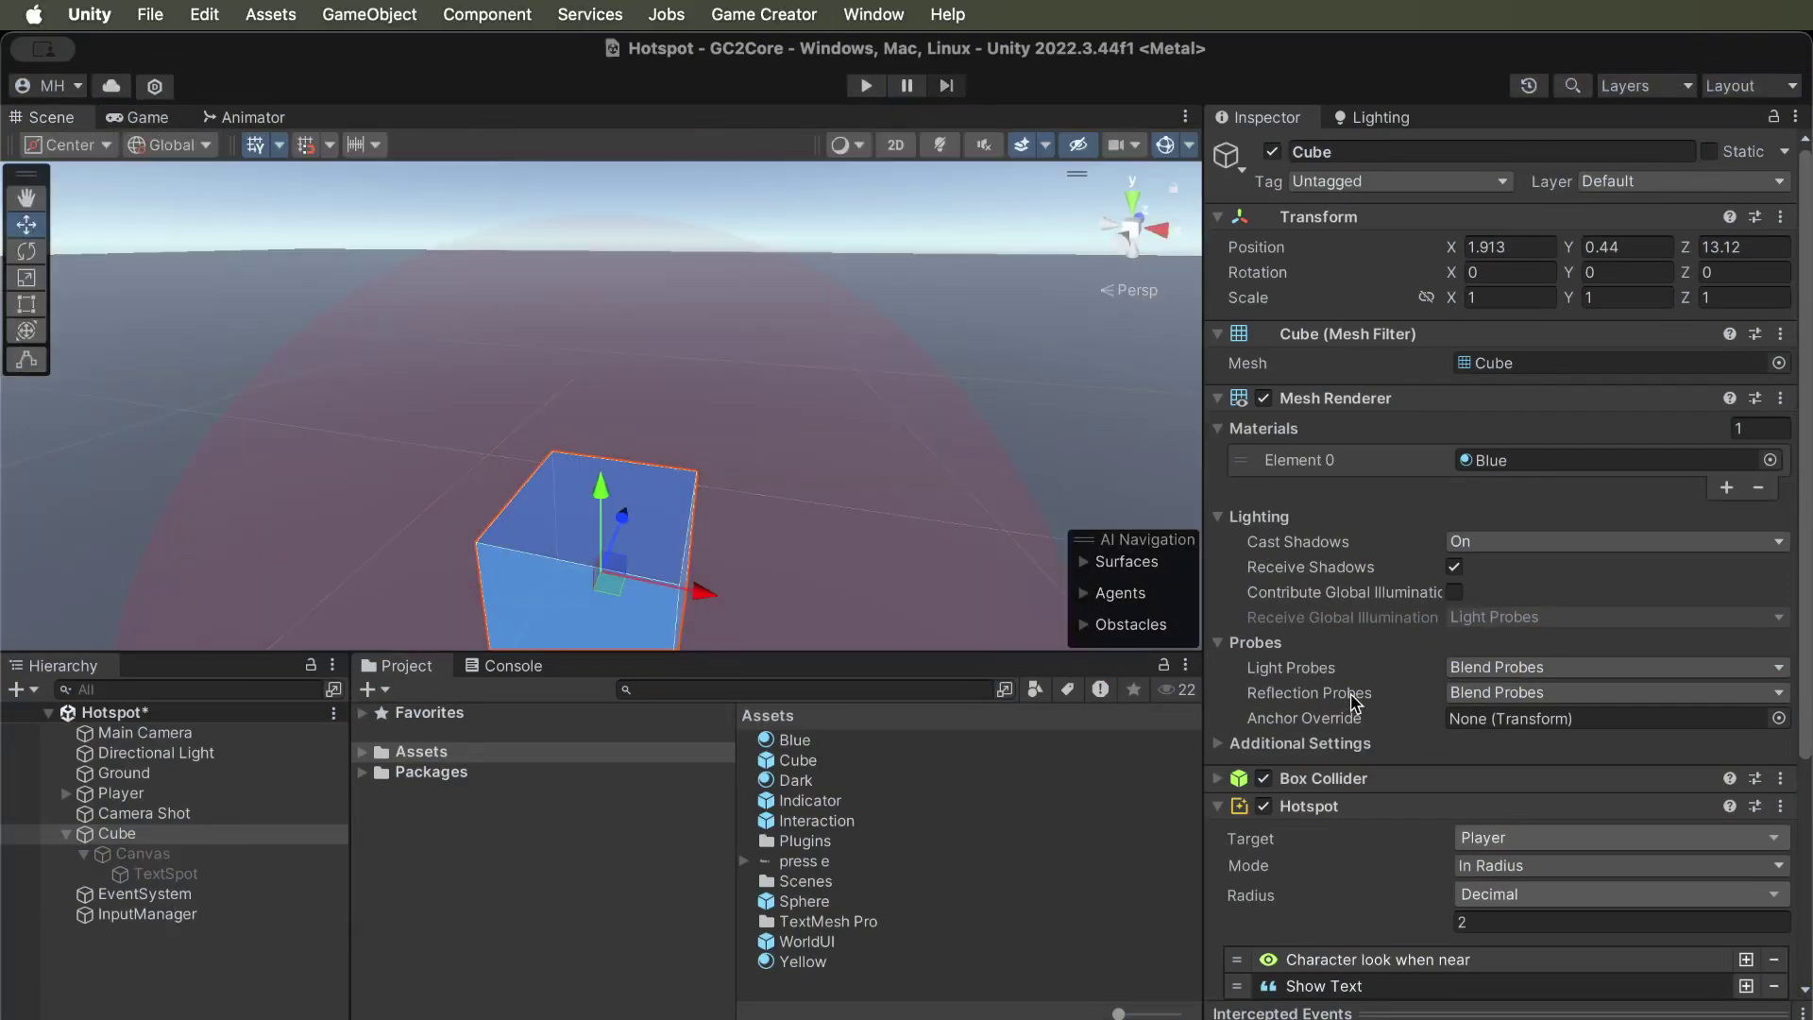
Set the floating text spot's string on the Cube's Hotspot to "Press Enter".
scroll(1356, 701, "down", 4)
left_click(1479, 736)
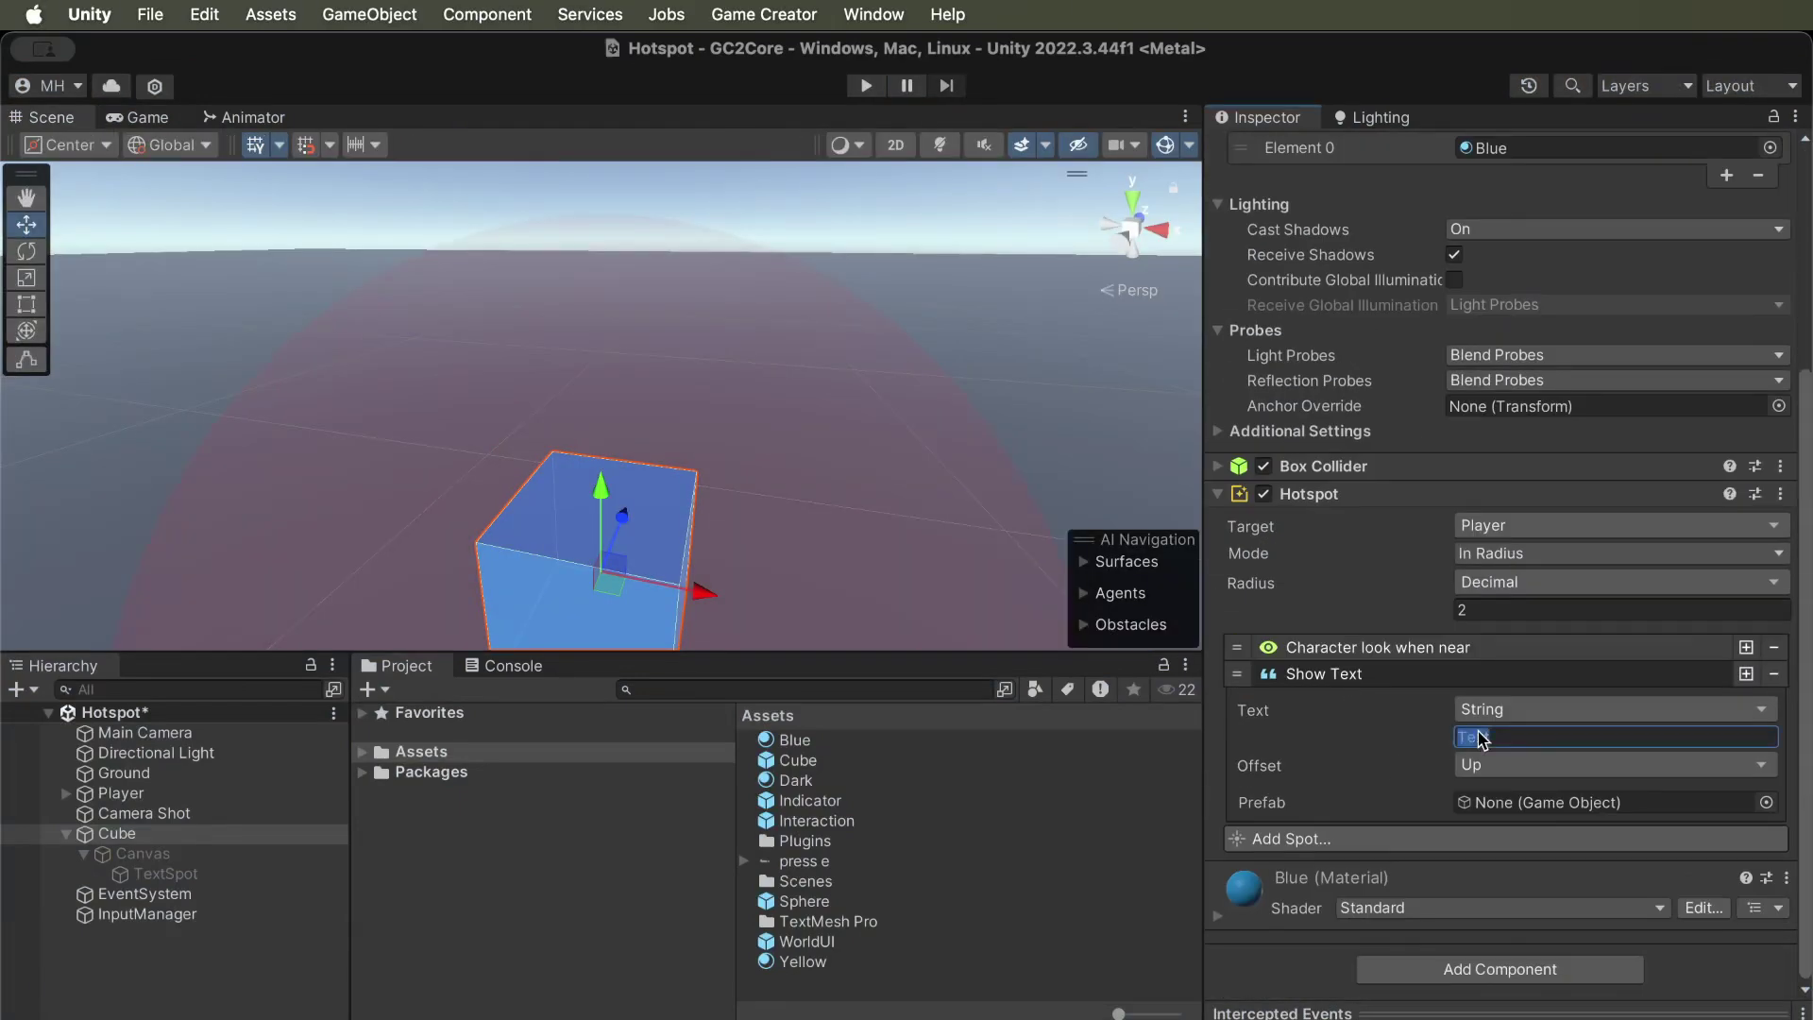
type("Press Enter")
Play-test the "Press Enter" floating text by walking the character up to and around the cube, and end the run.
left_click(866, 86)
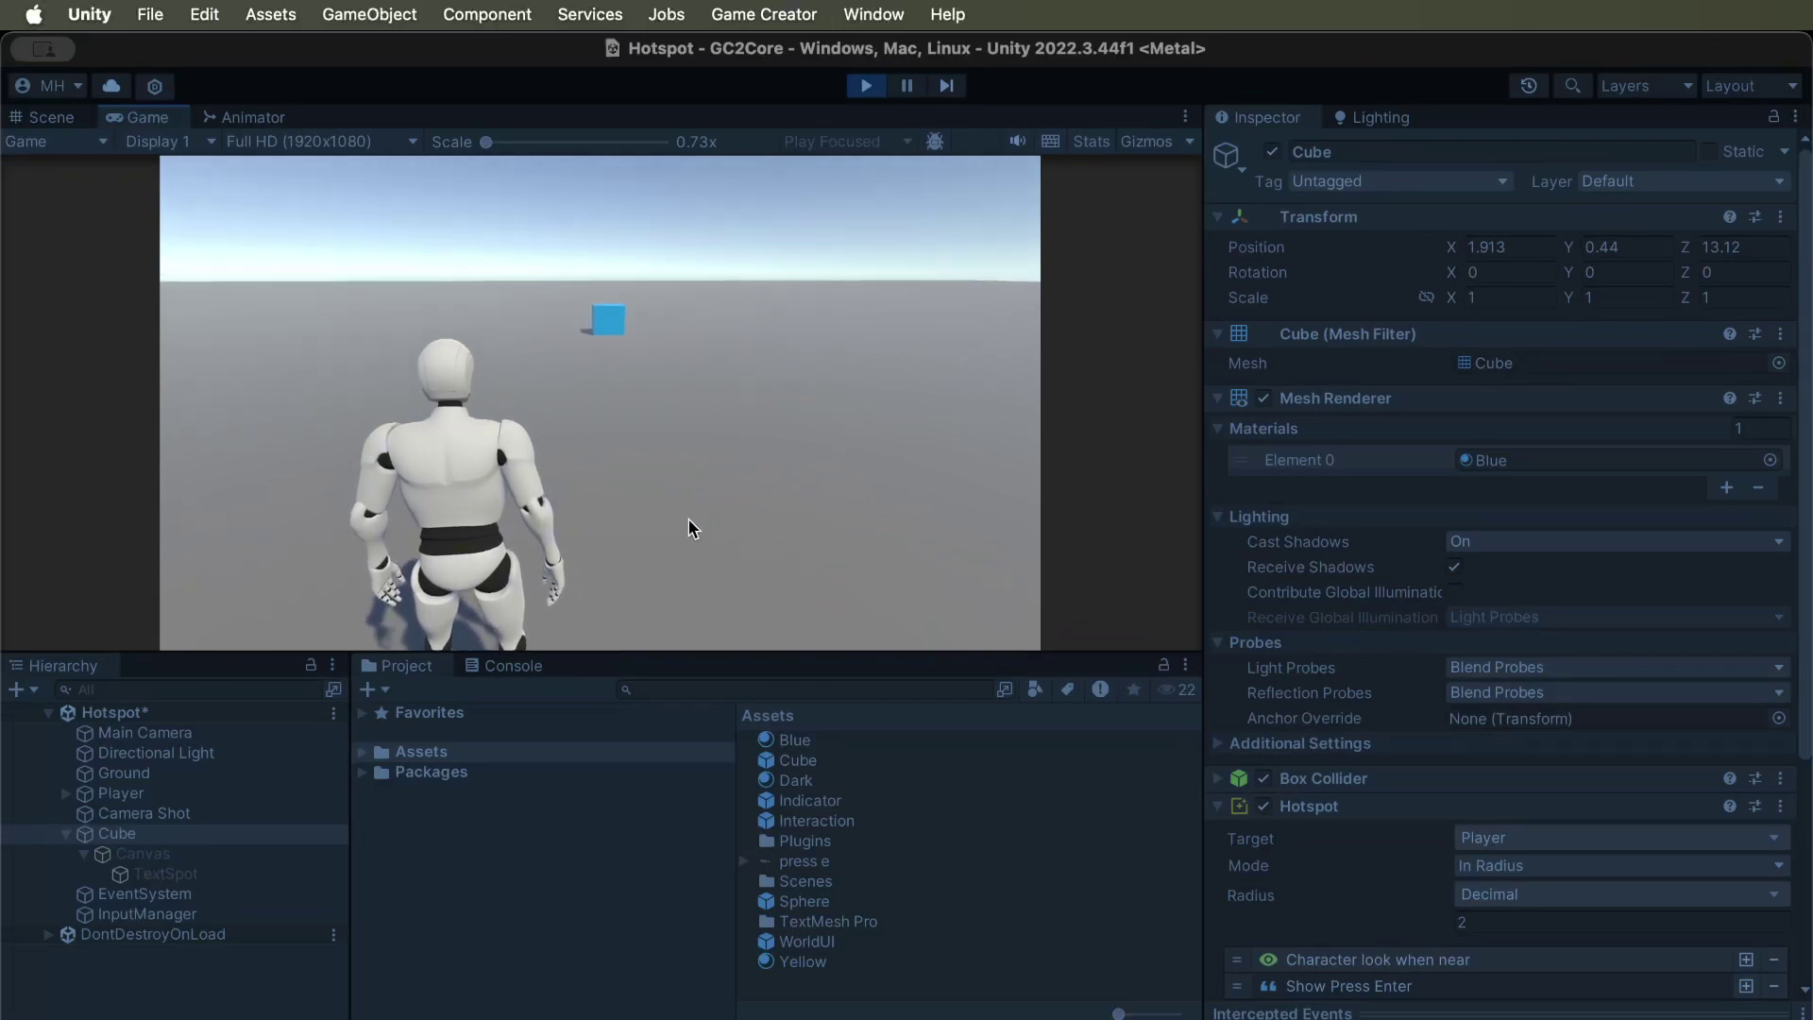
key("w")
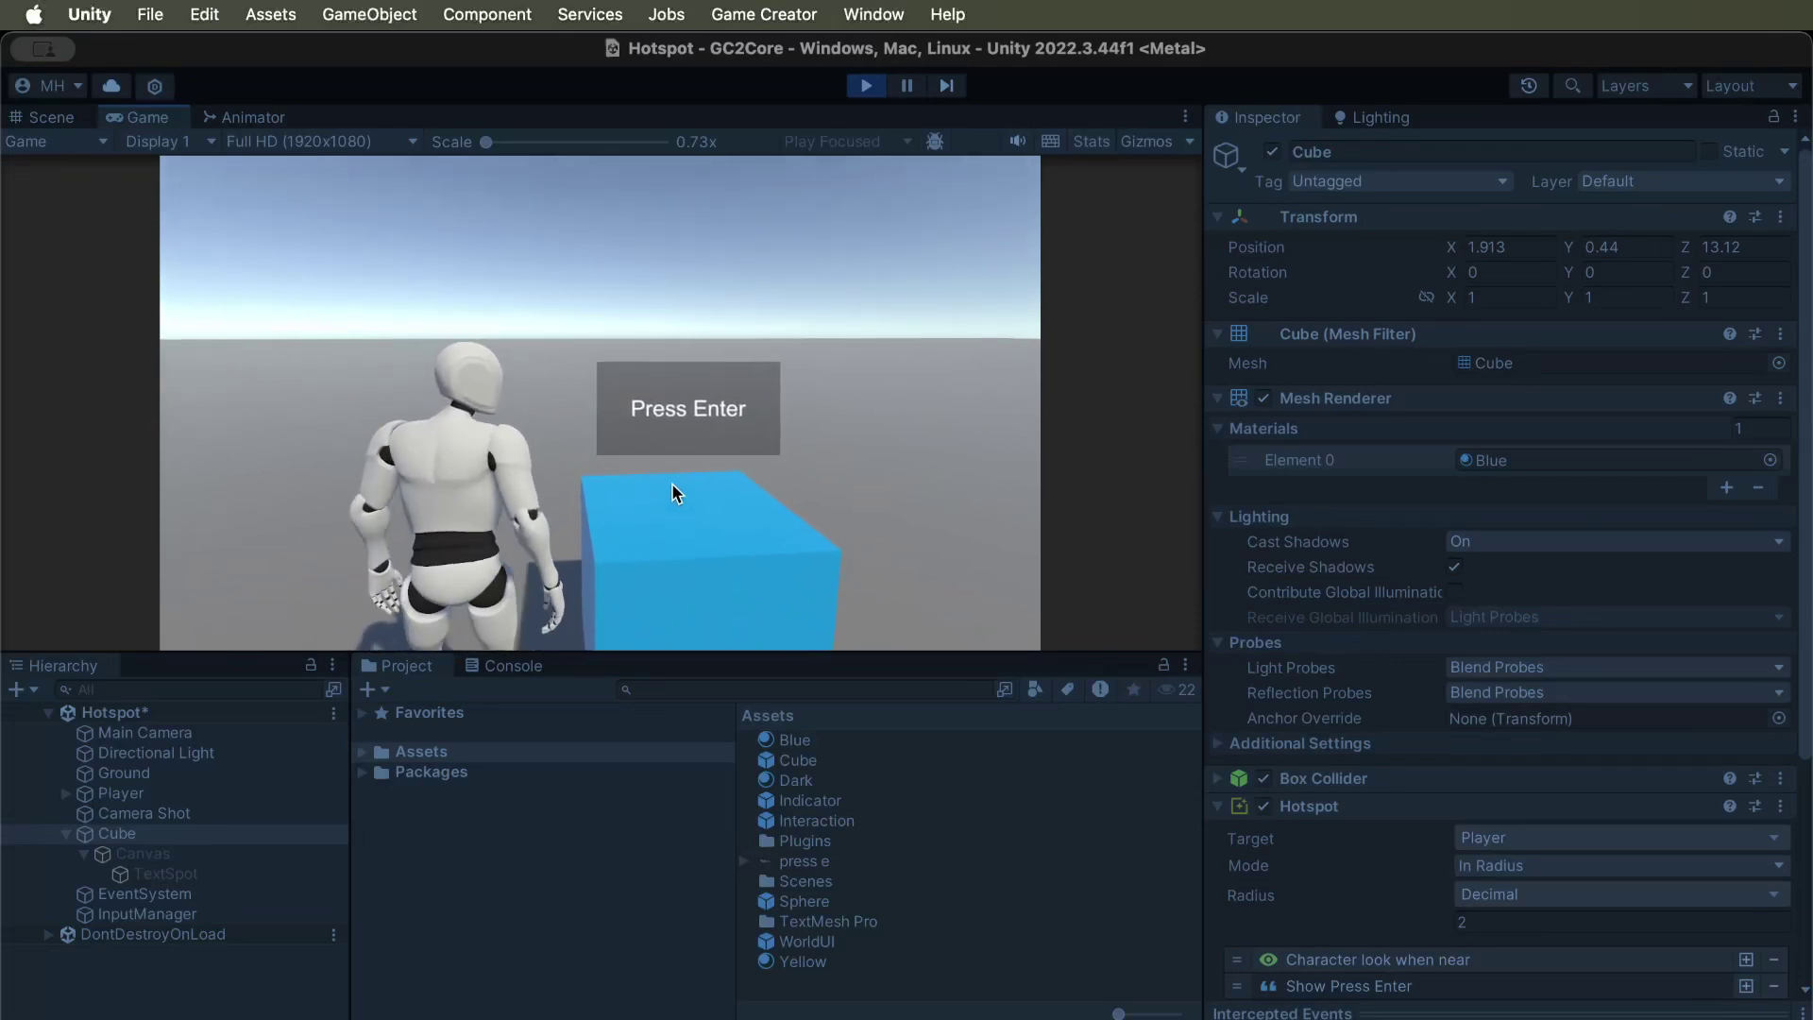
key("s")
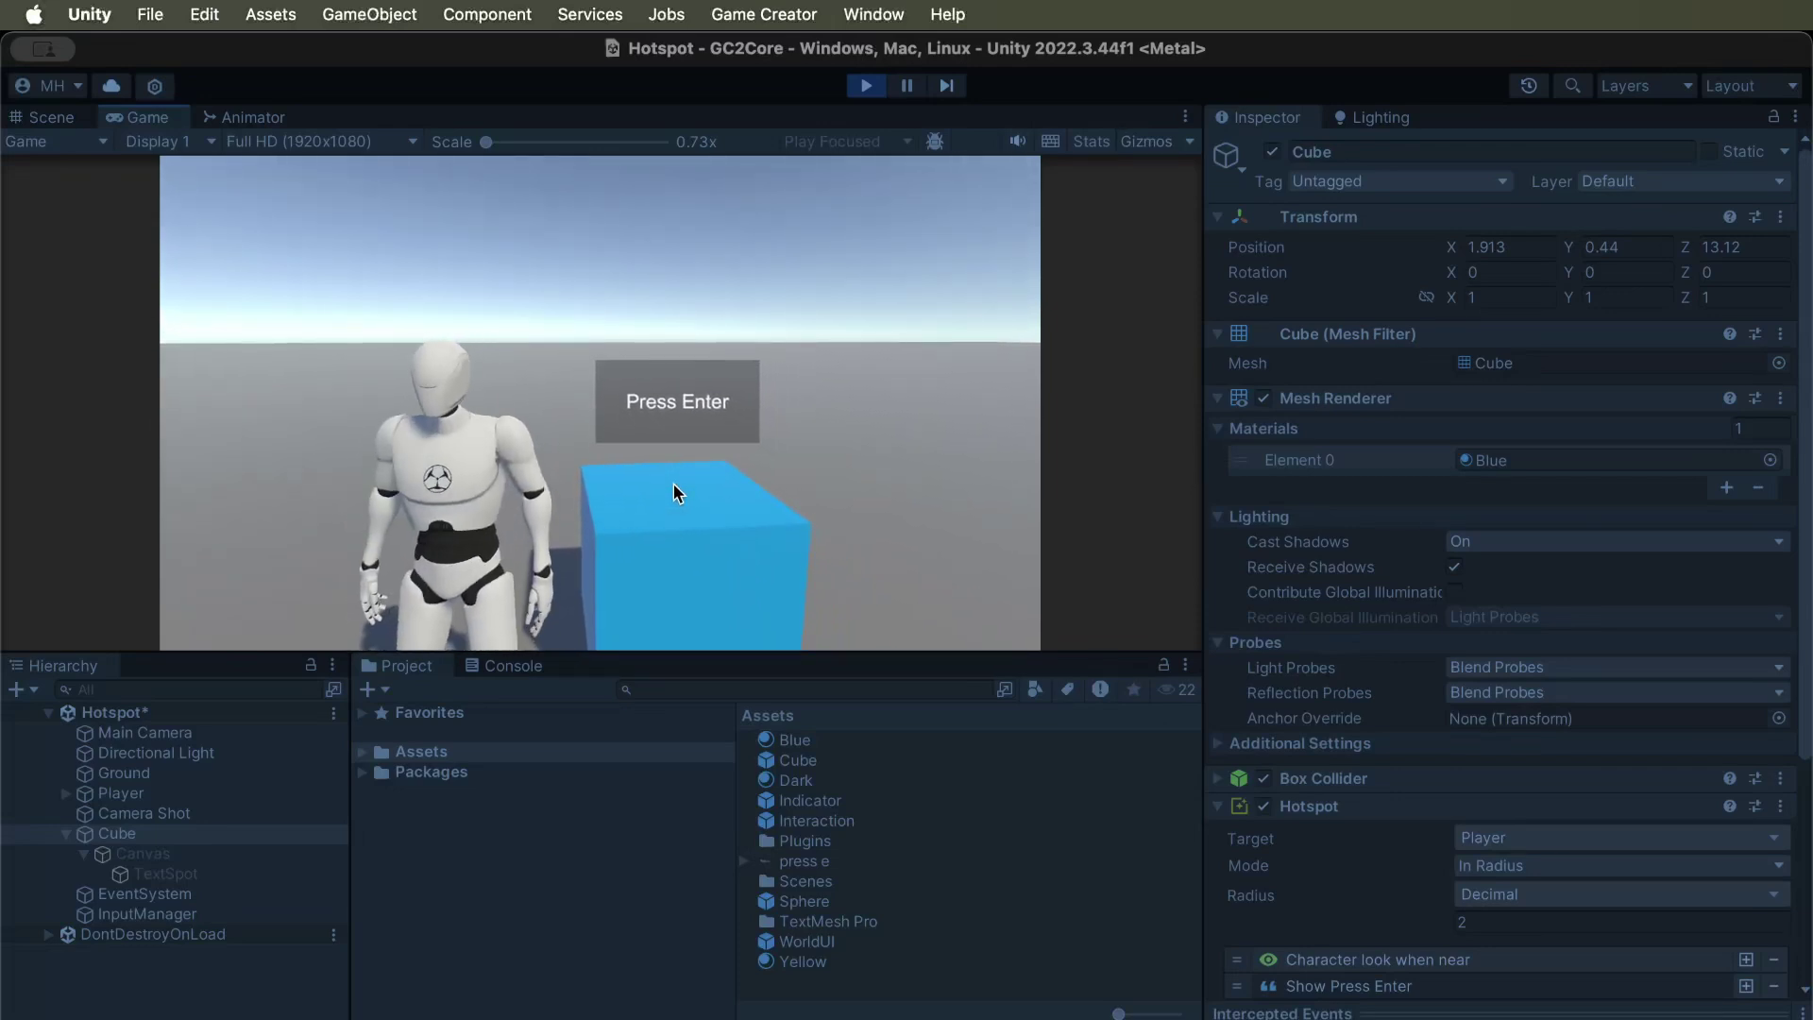
key("w")
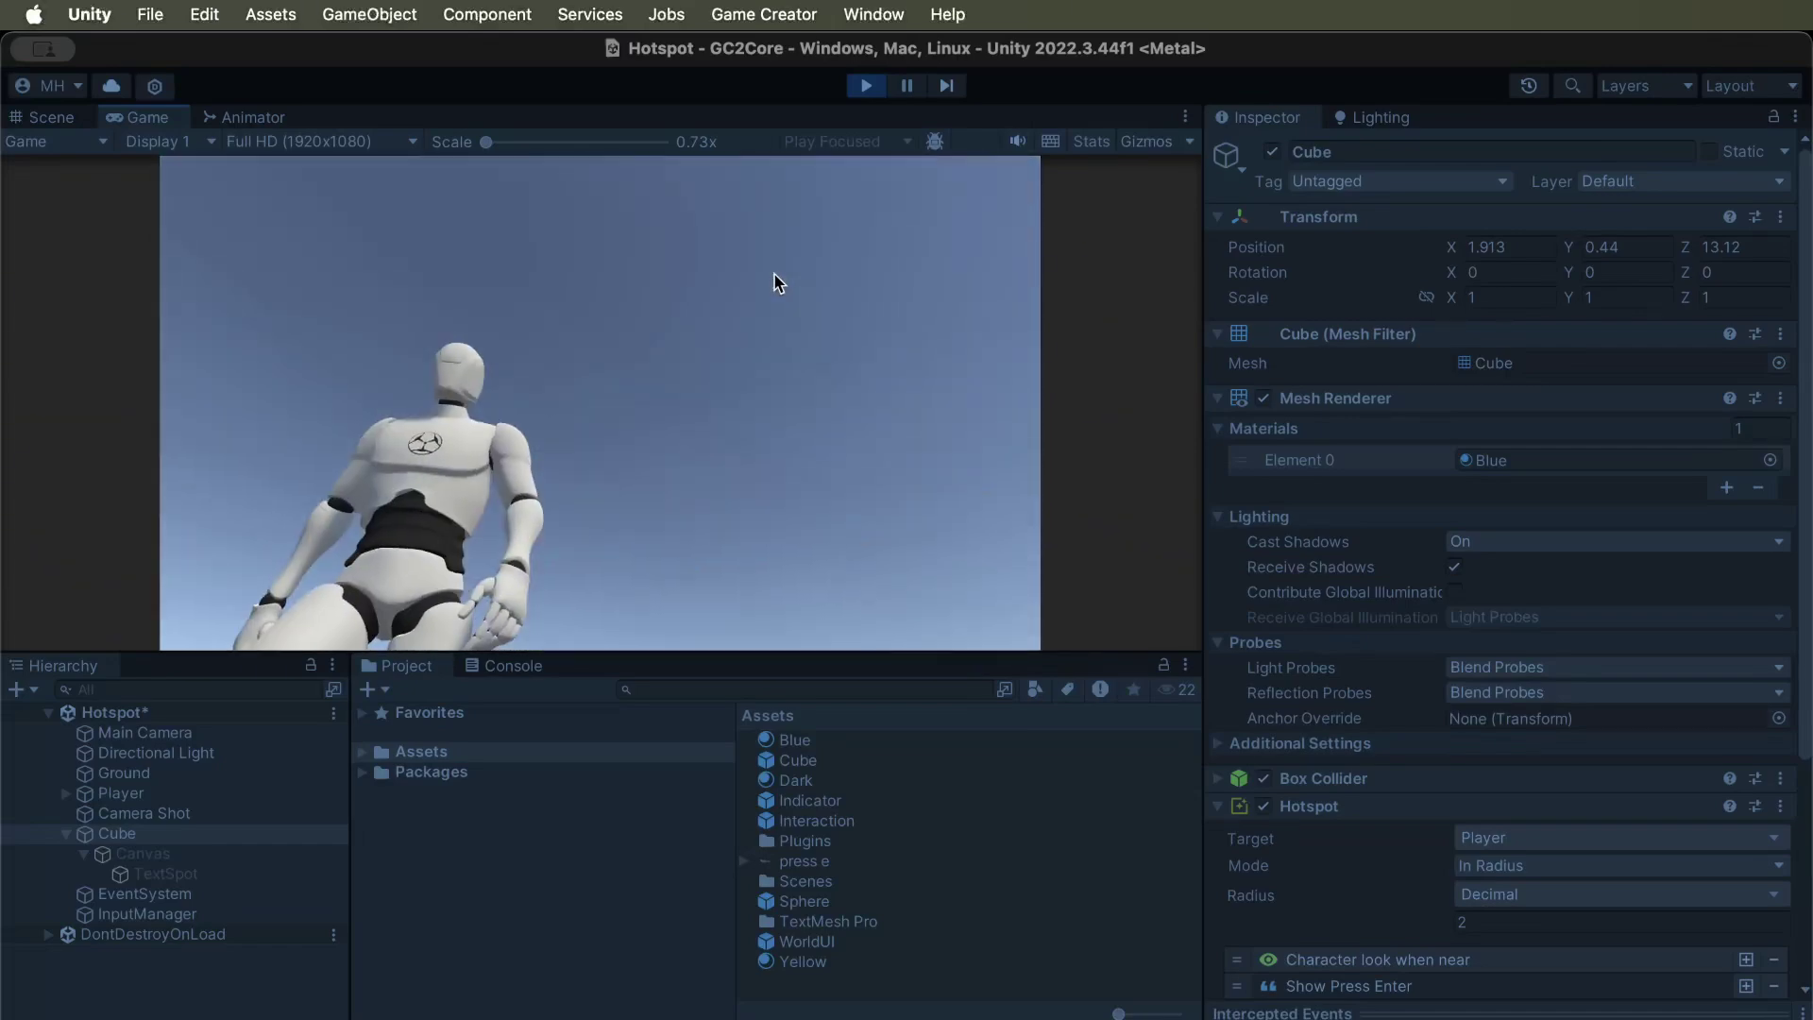
key("super+p")
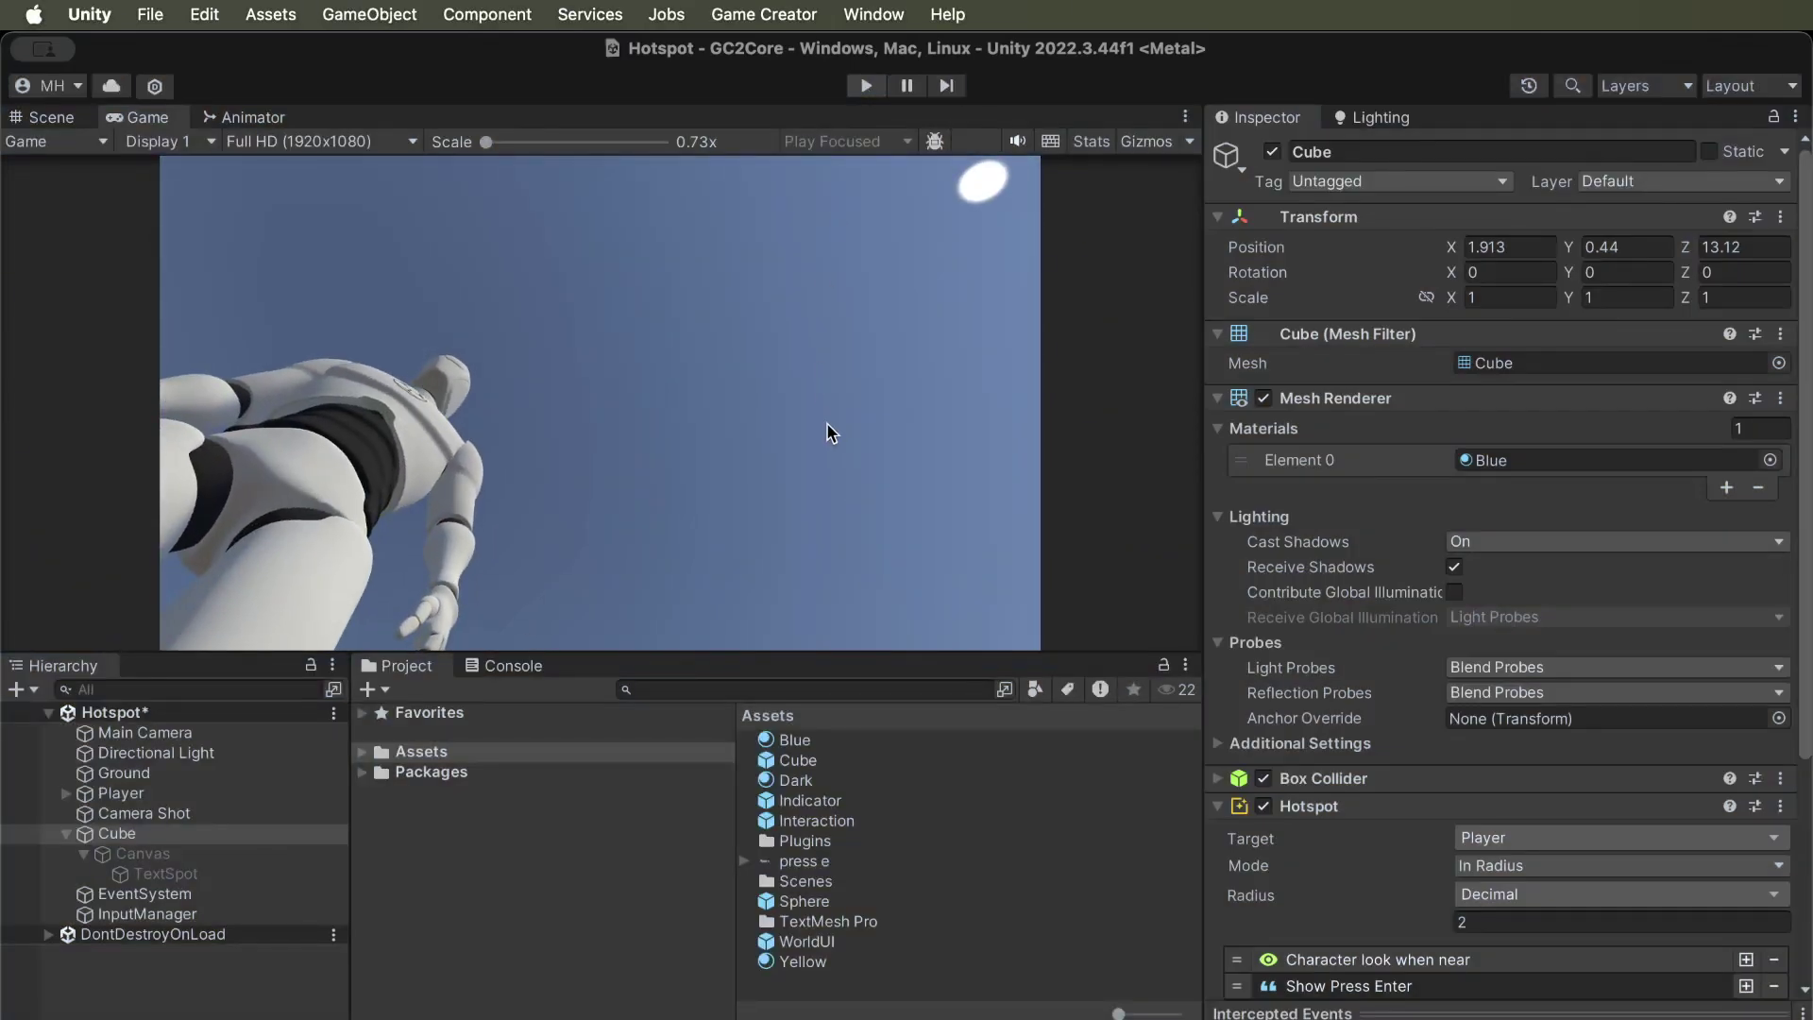
Clear the text string of the floating text spot on the Cube's Hotspot.
scroll(1339, 660, "down", 5)
left_click(1345, 673)
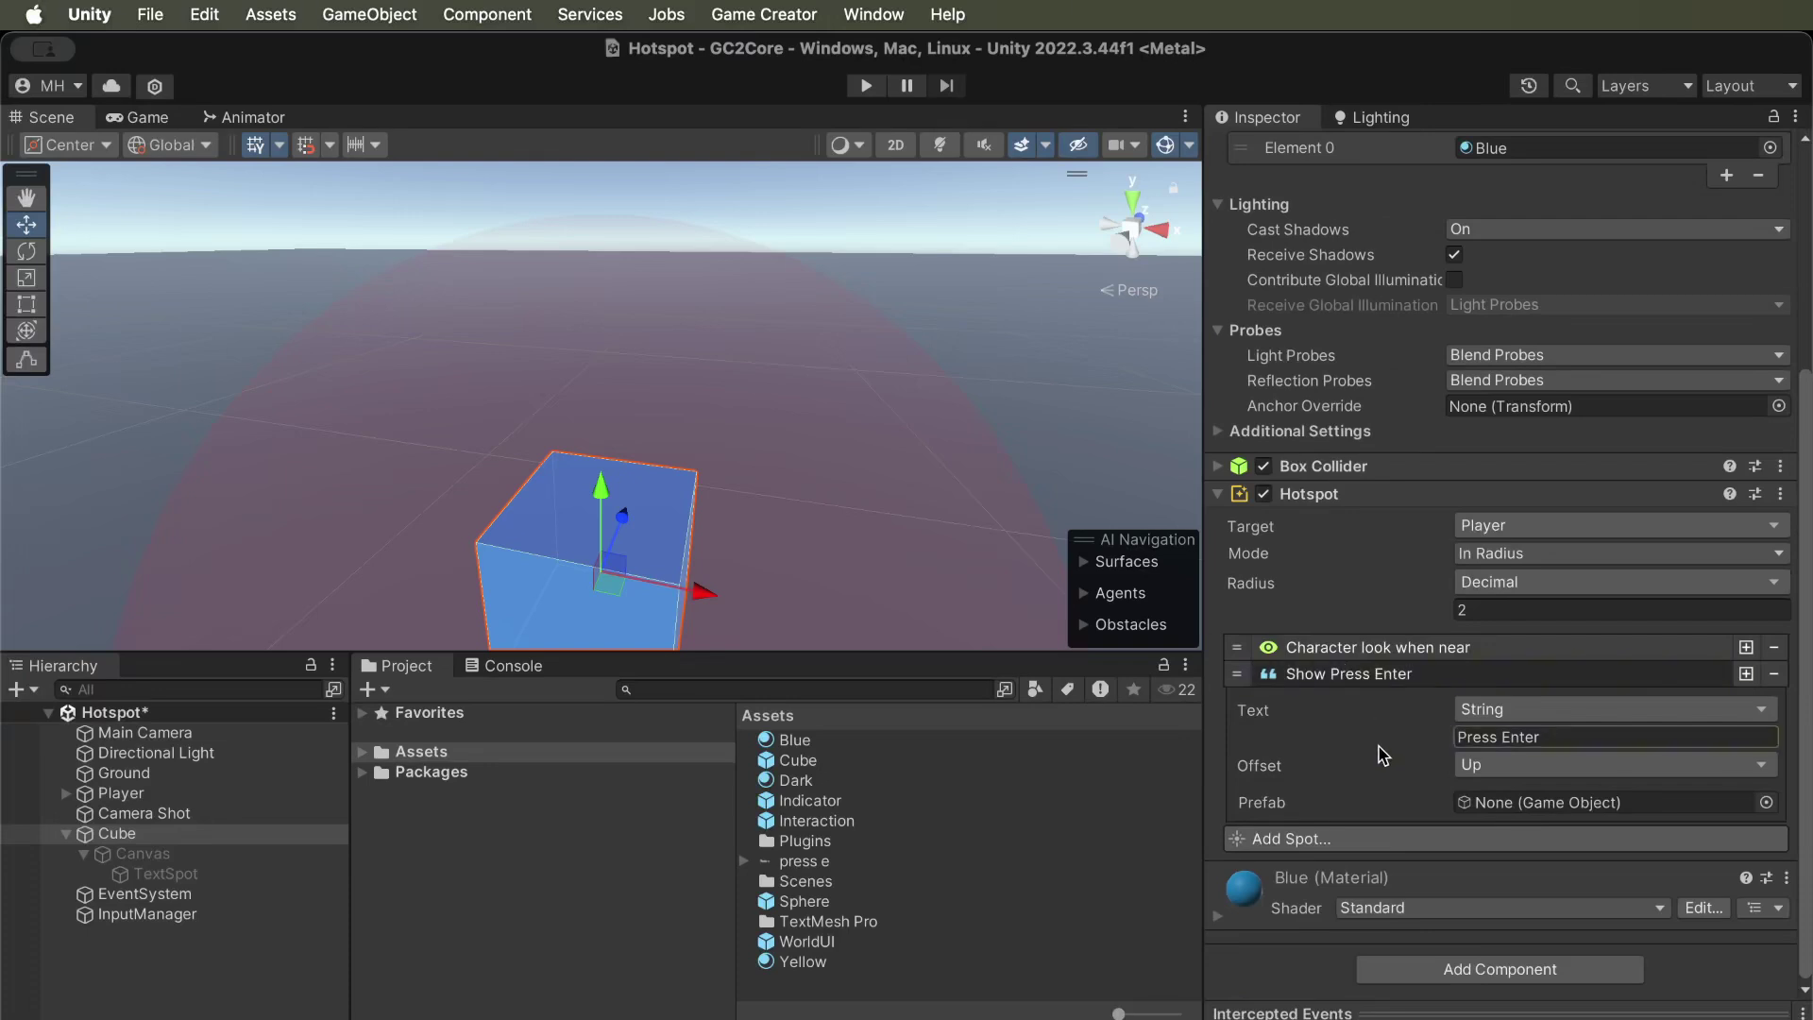
double_click(1507, 737)
key("BackSpace")
key("BackSpace")
key("BackSpace")
key("BackSpace")
key("BackSpace")
key("BackSpace")
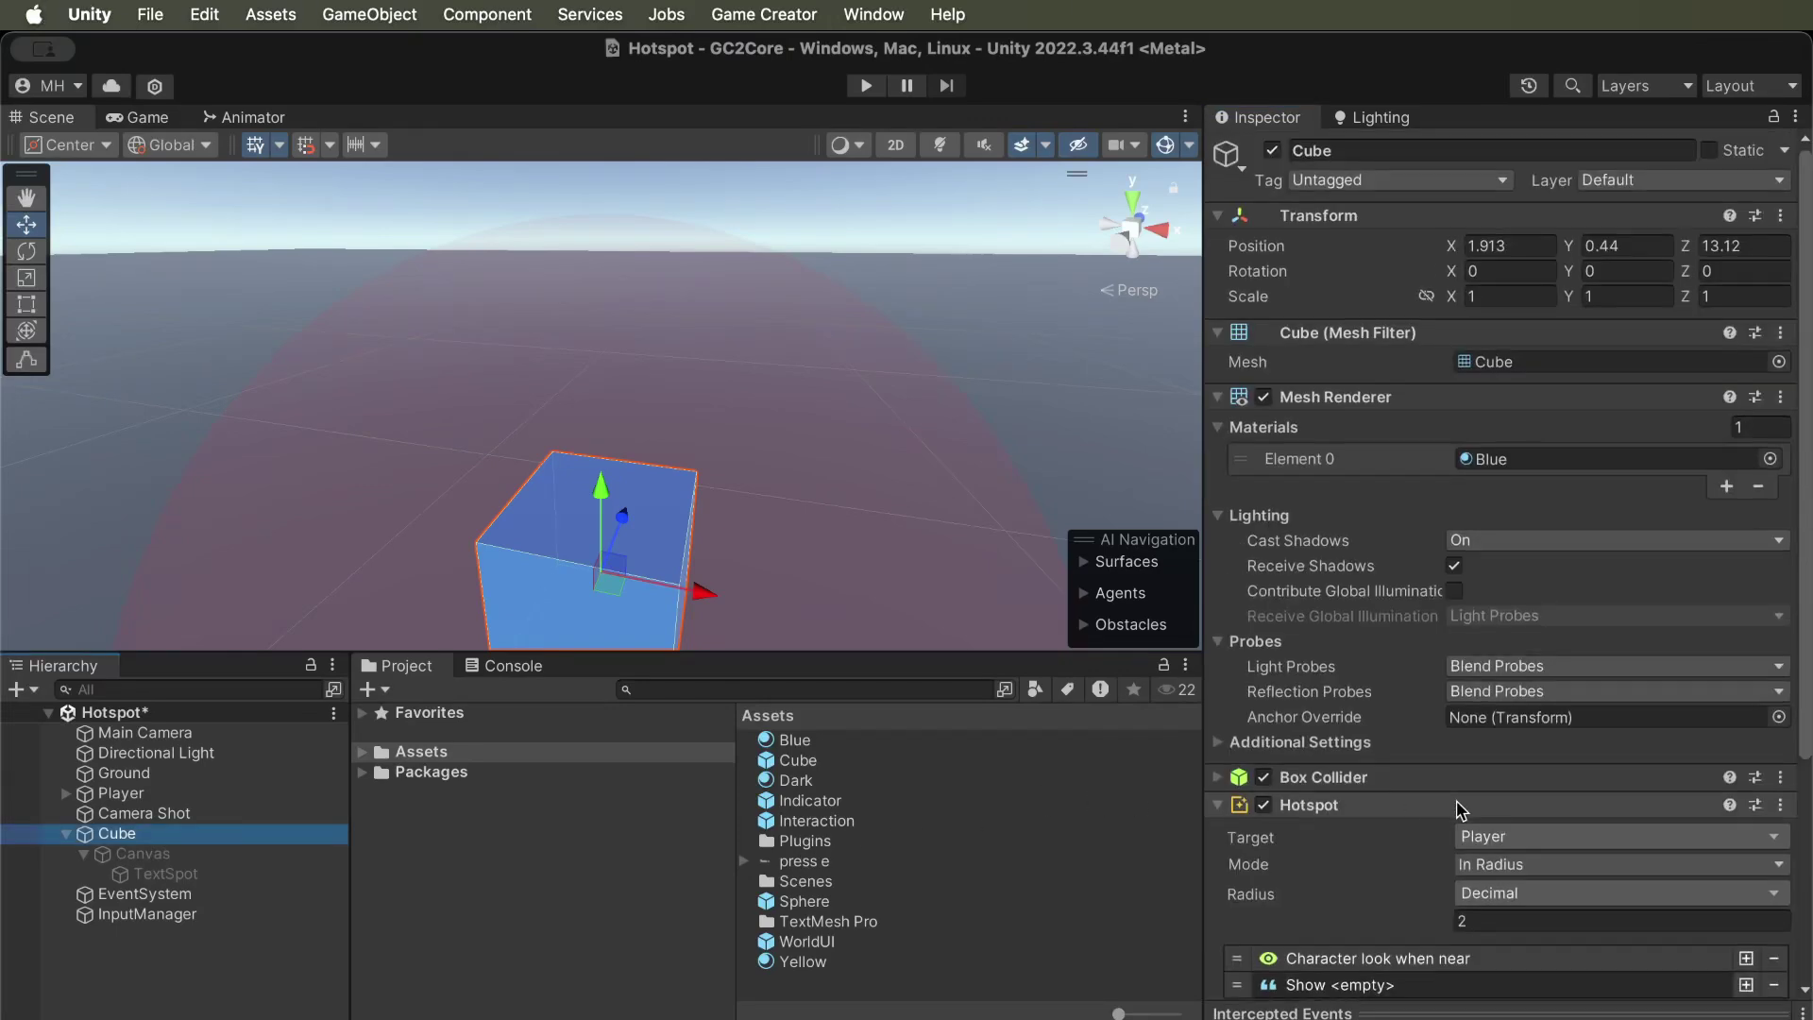
Assign the Indicator prefab to the floating text spot and set its text to "E".
scroll(1458, 805, "down", 5)
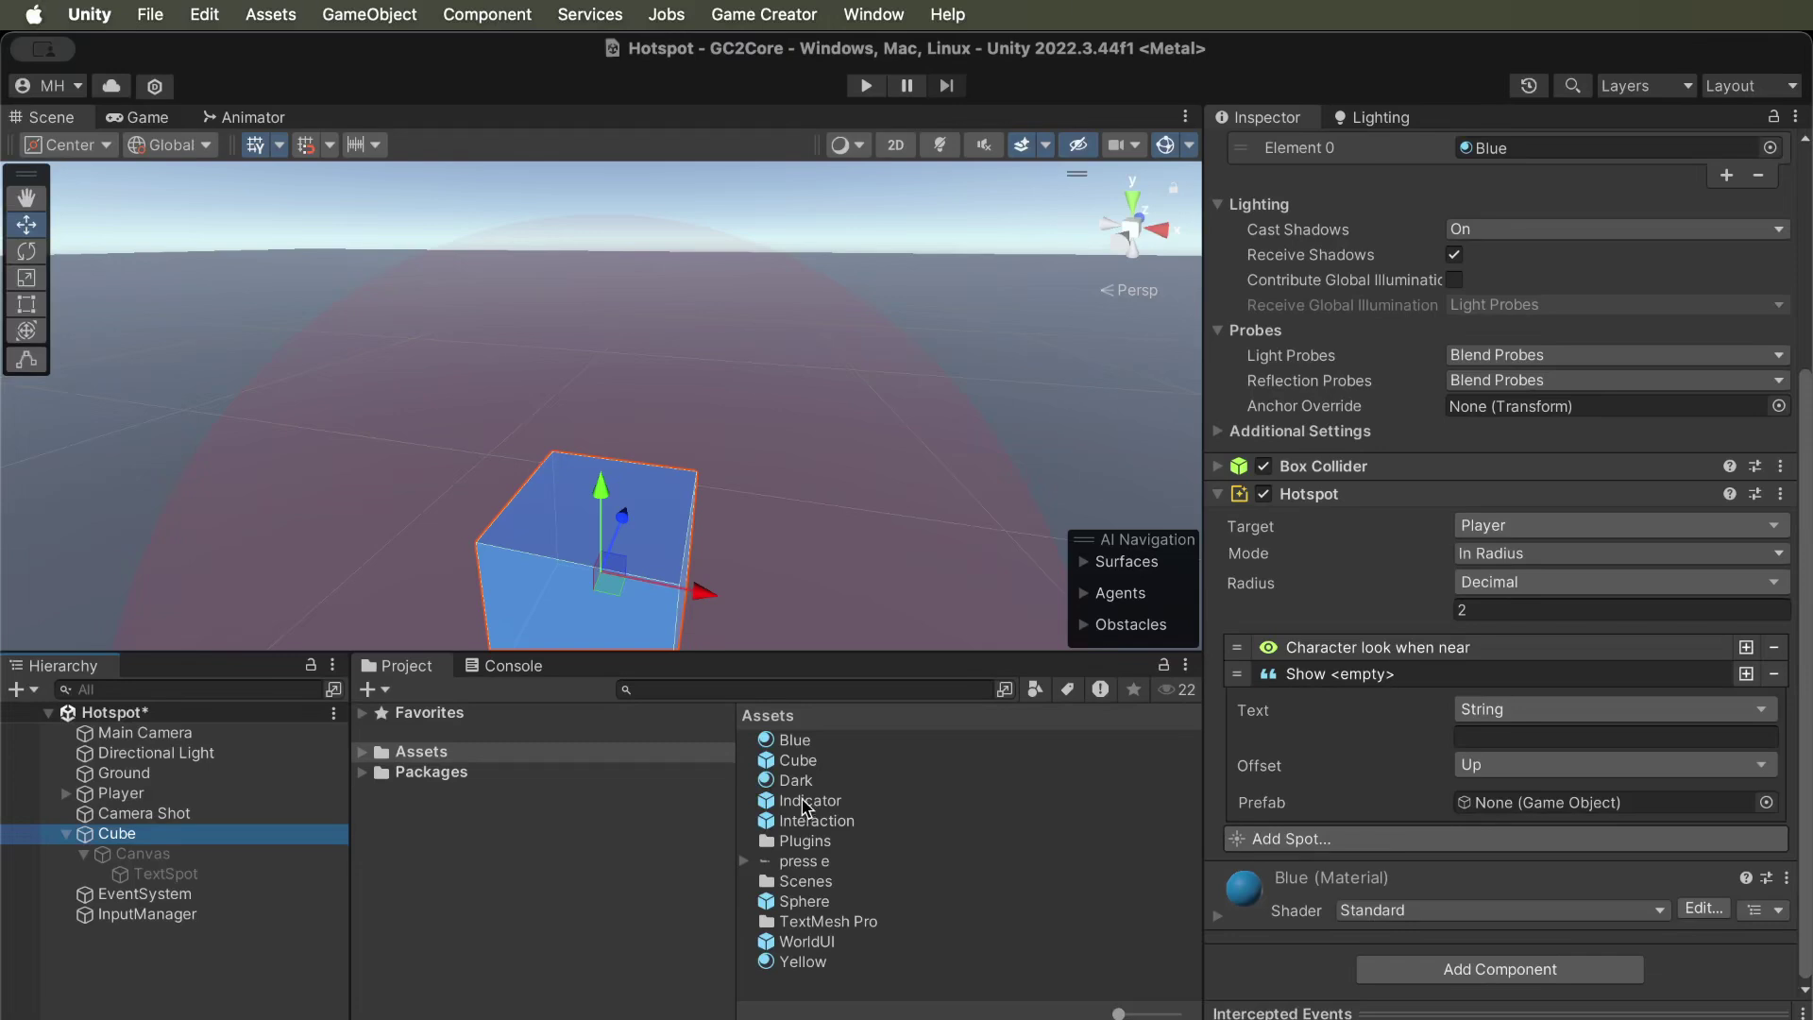
left_click_drag(806, 807, 1519, 812)
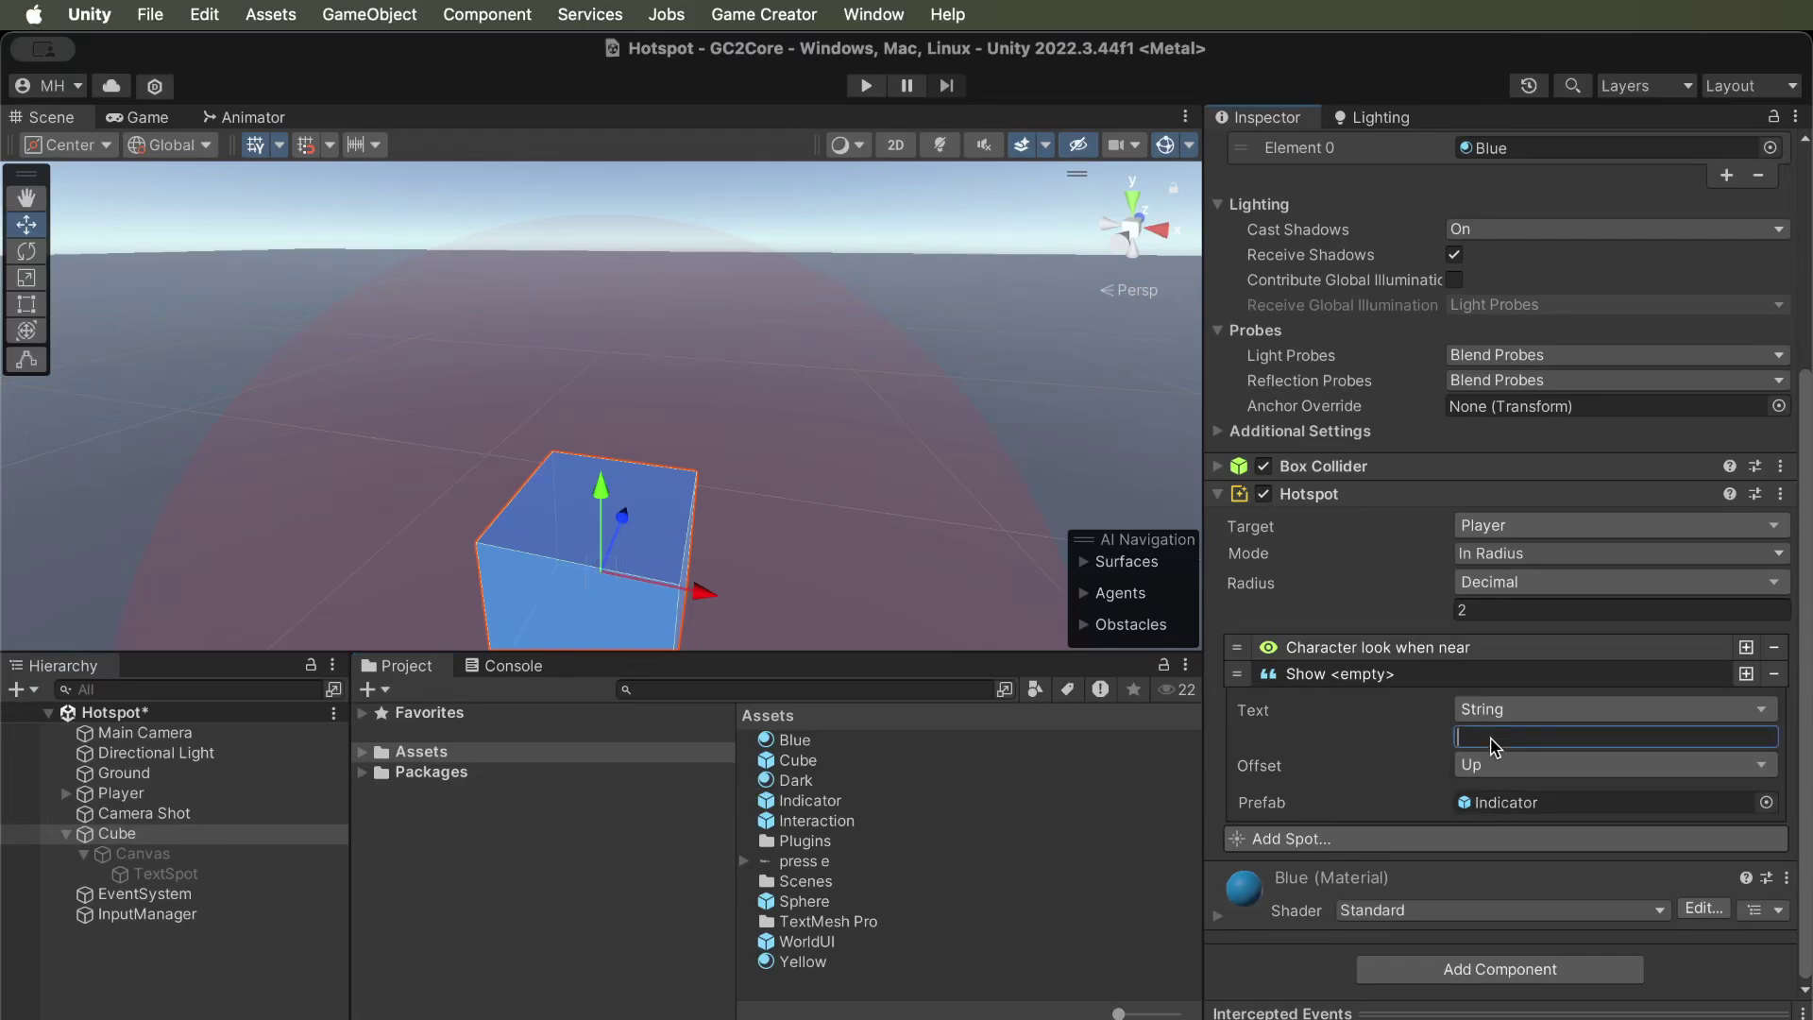
type("E")
Play-test the Indicator prefab by moving the character up to the cube, and end the run.
left_click(865, 85)
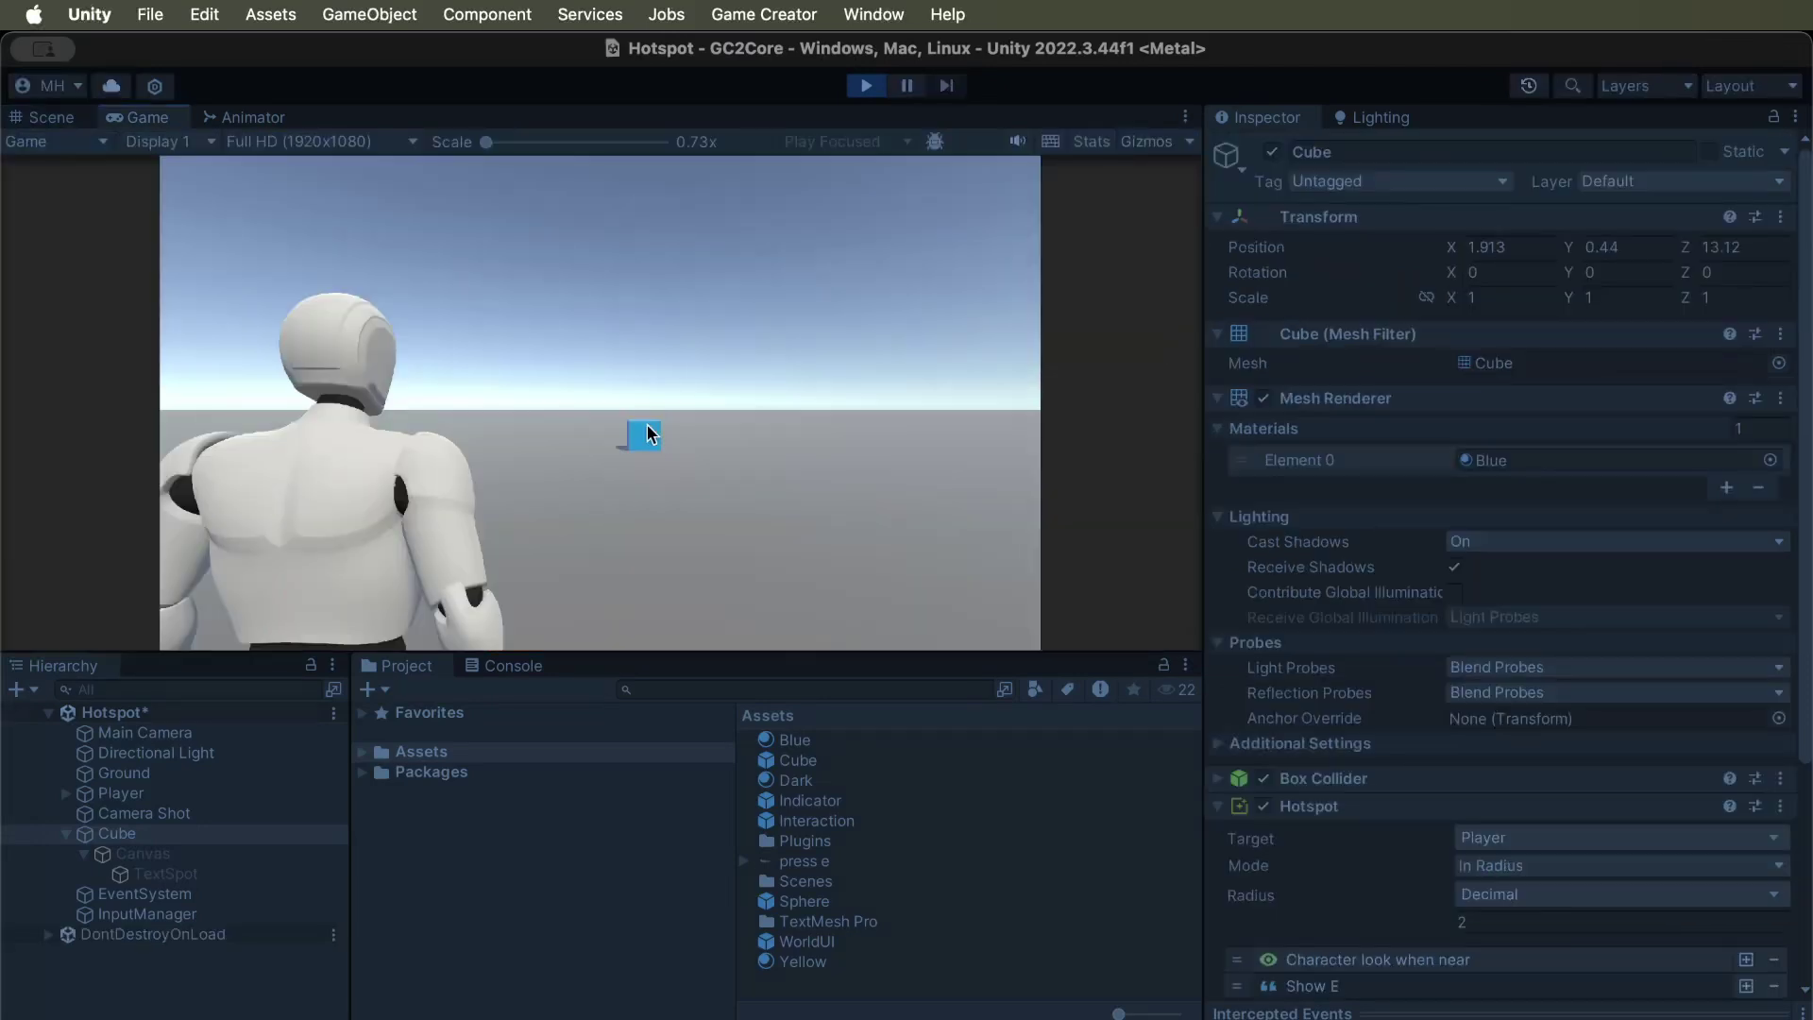
key("w")
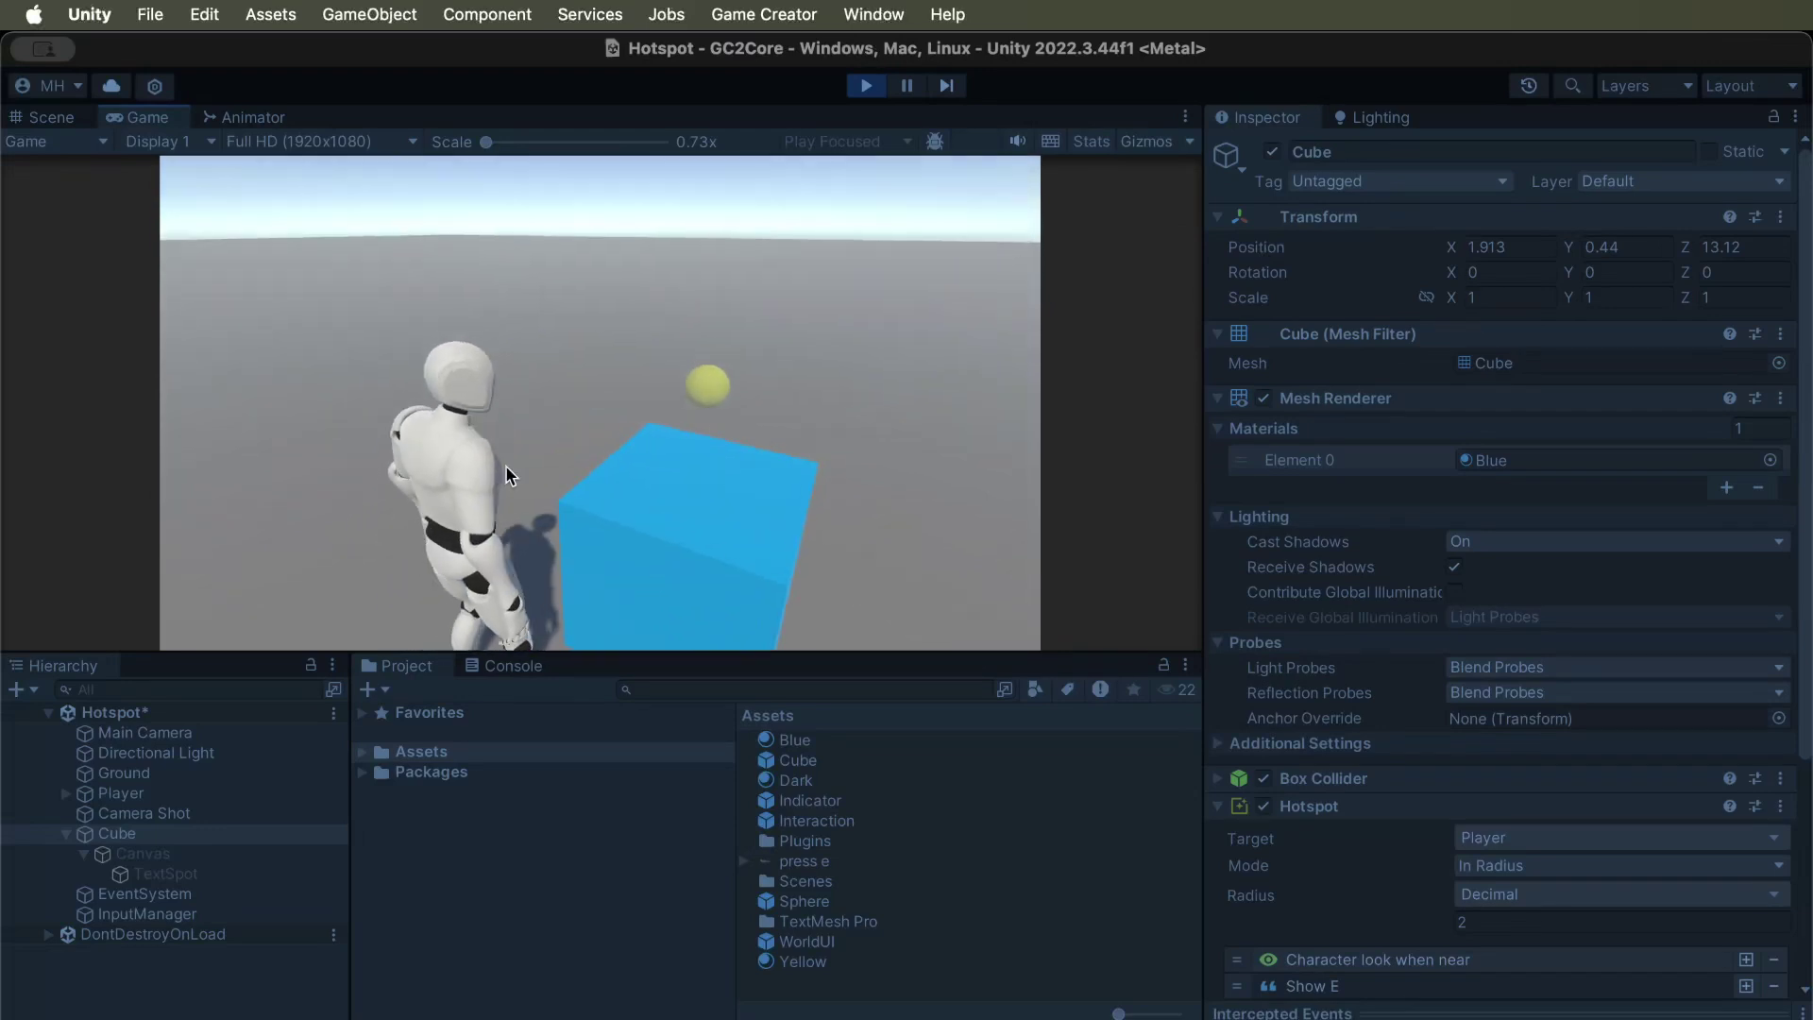
left_click(865, 87)
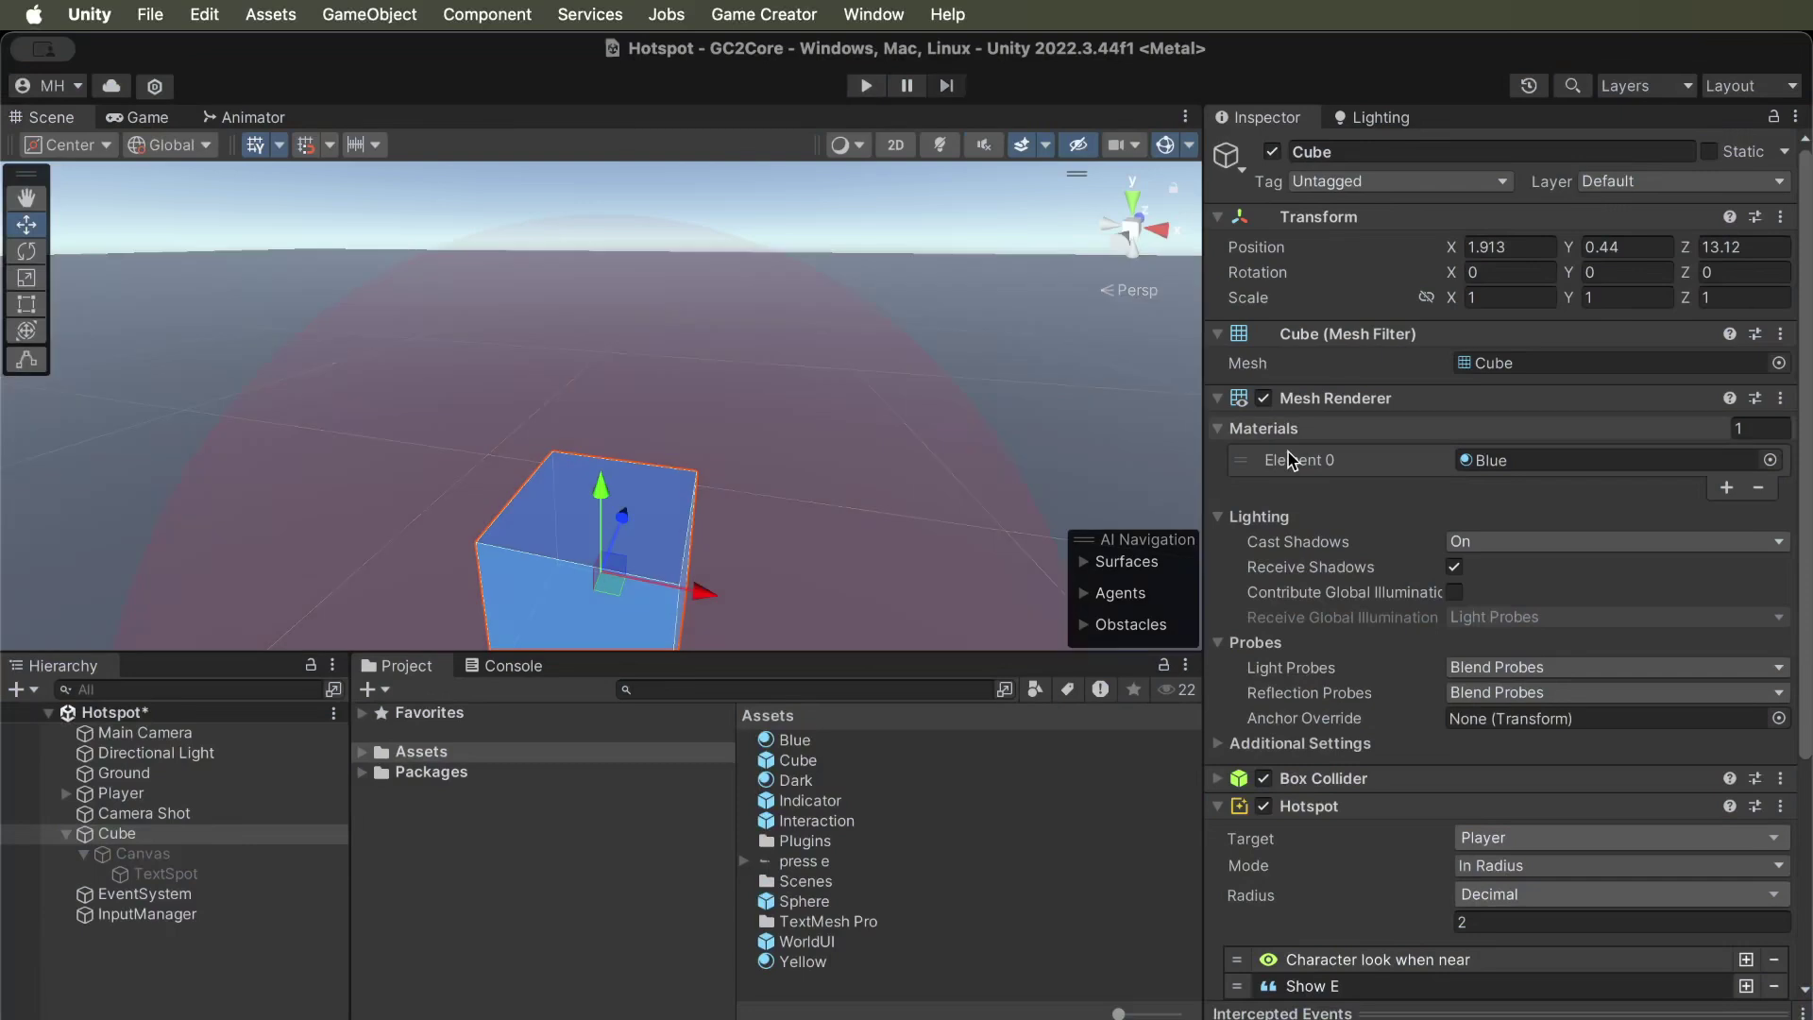
Assign the Interaction prefab to the floating text spot on the Cube's Hotspot.
scroll(1410, 725, "down", 5)
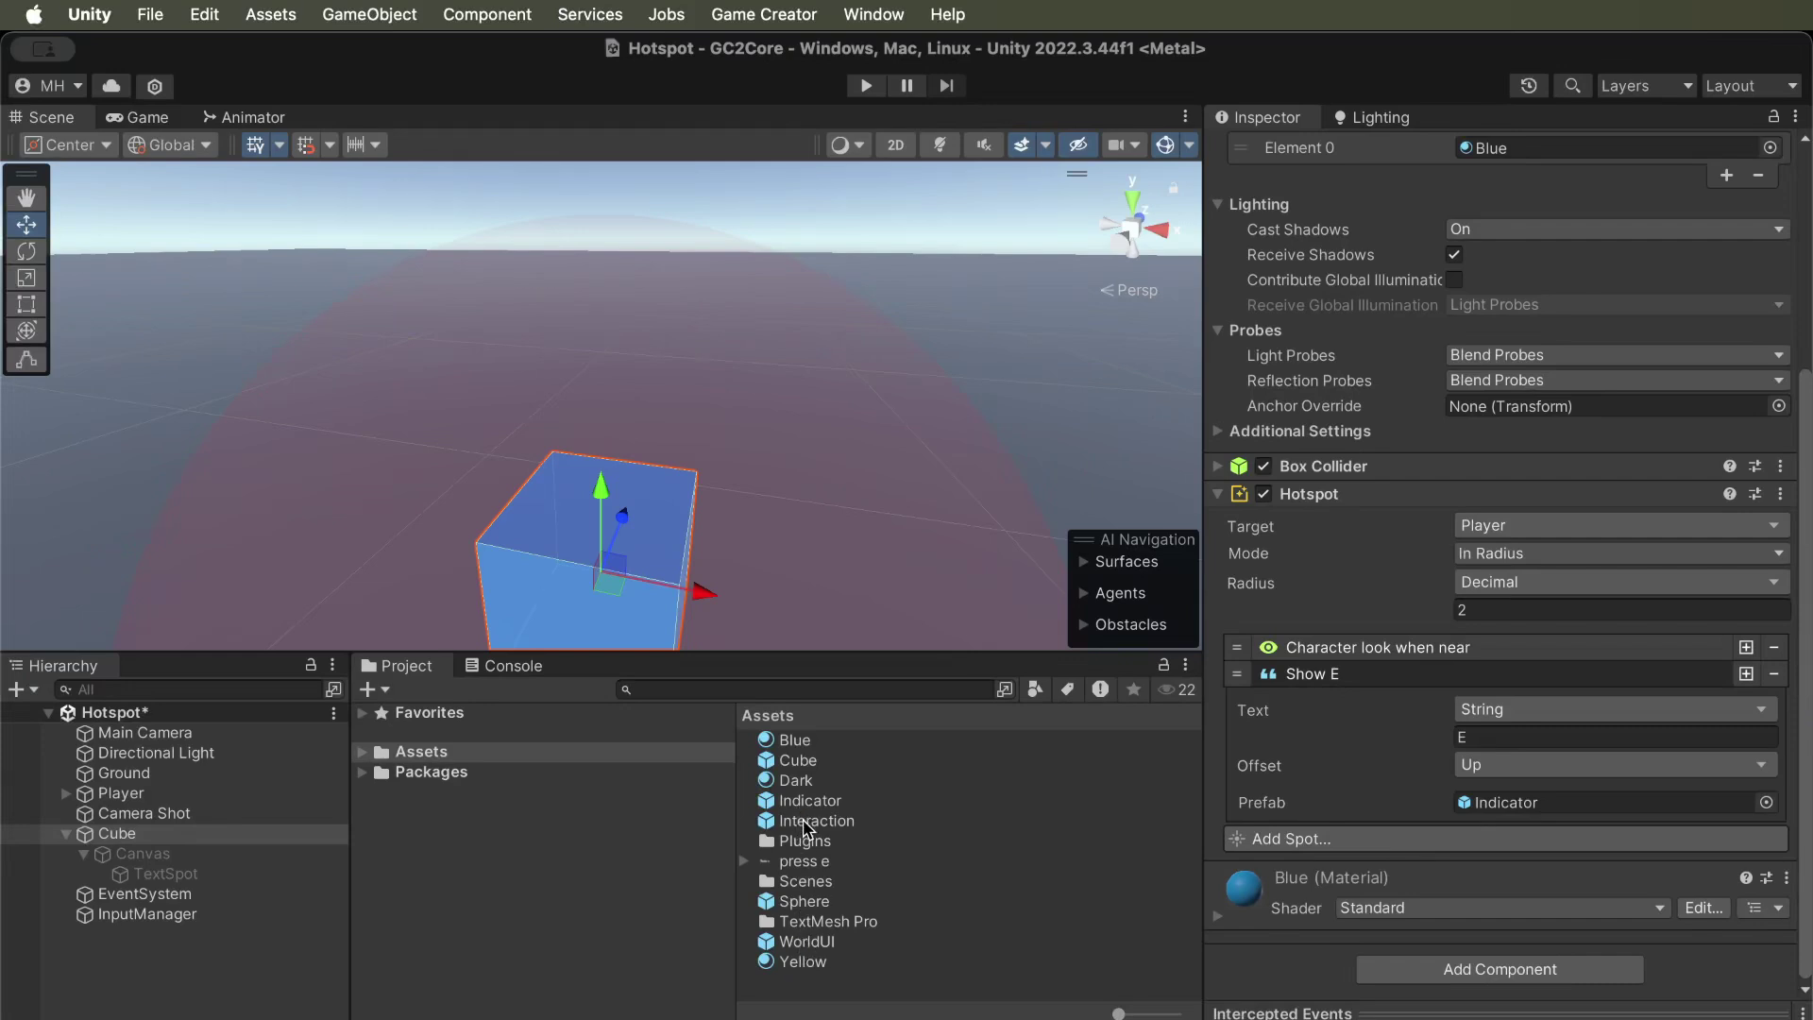
left_click_drag(807, 827, 1537, 812)
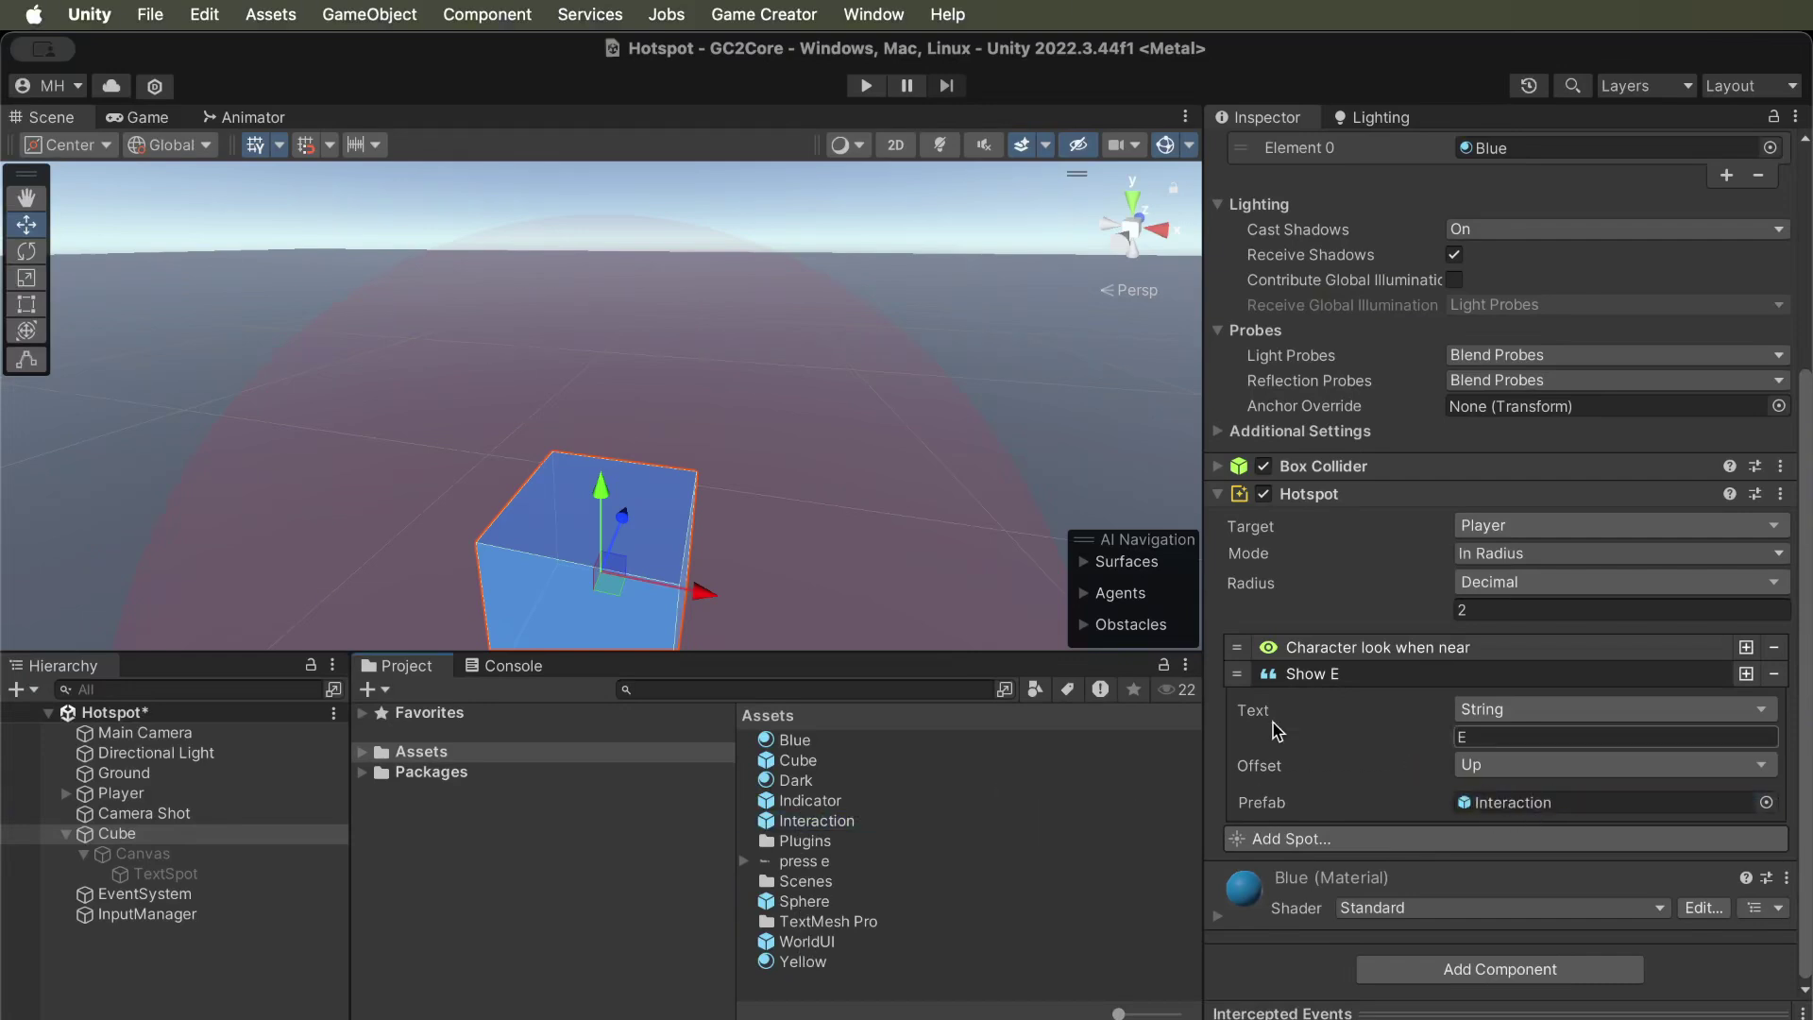
Play-test the Interaction prefab by walking the character up to and away from the cube repeatedly, and end the run.
left_click(866, 85)
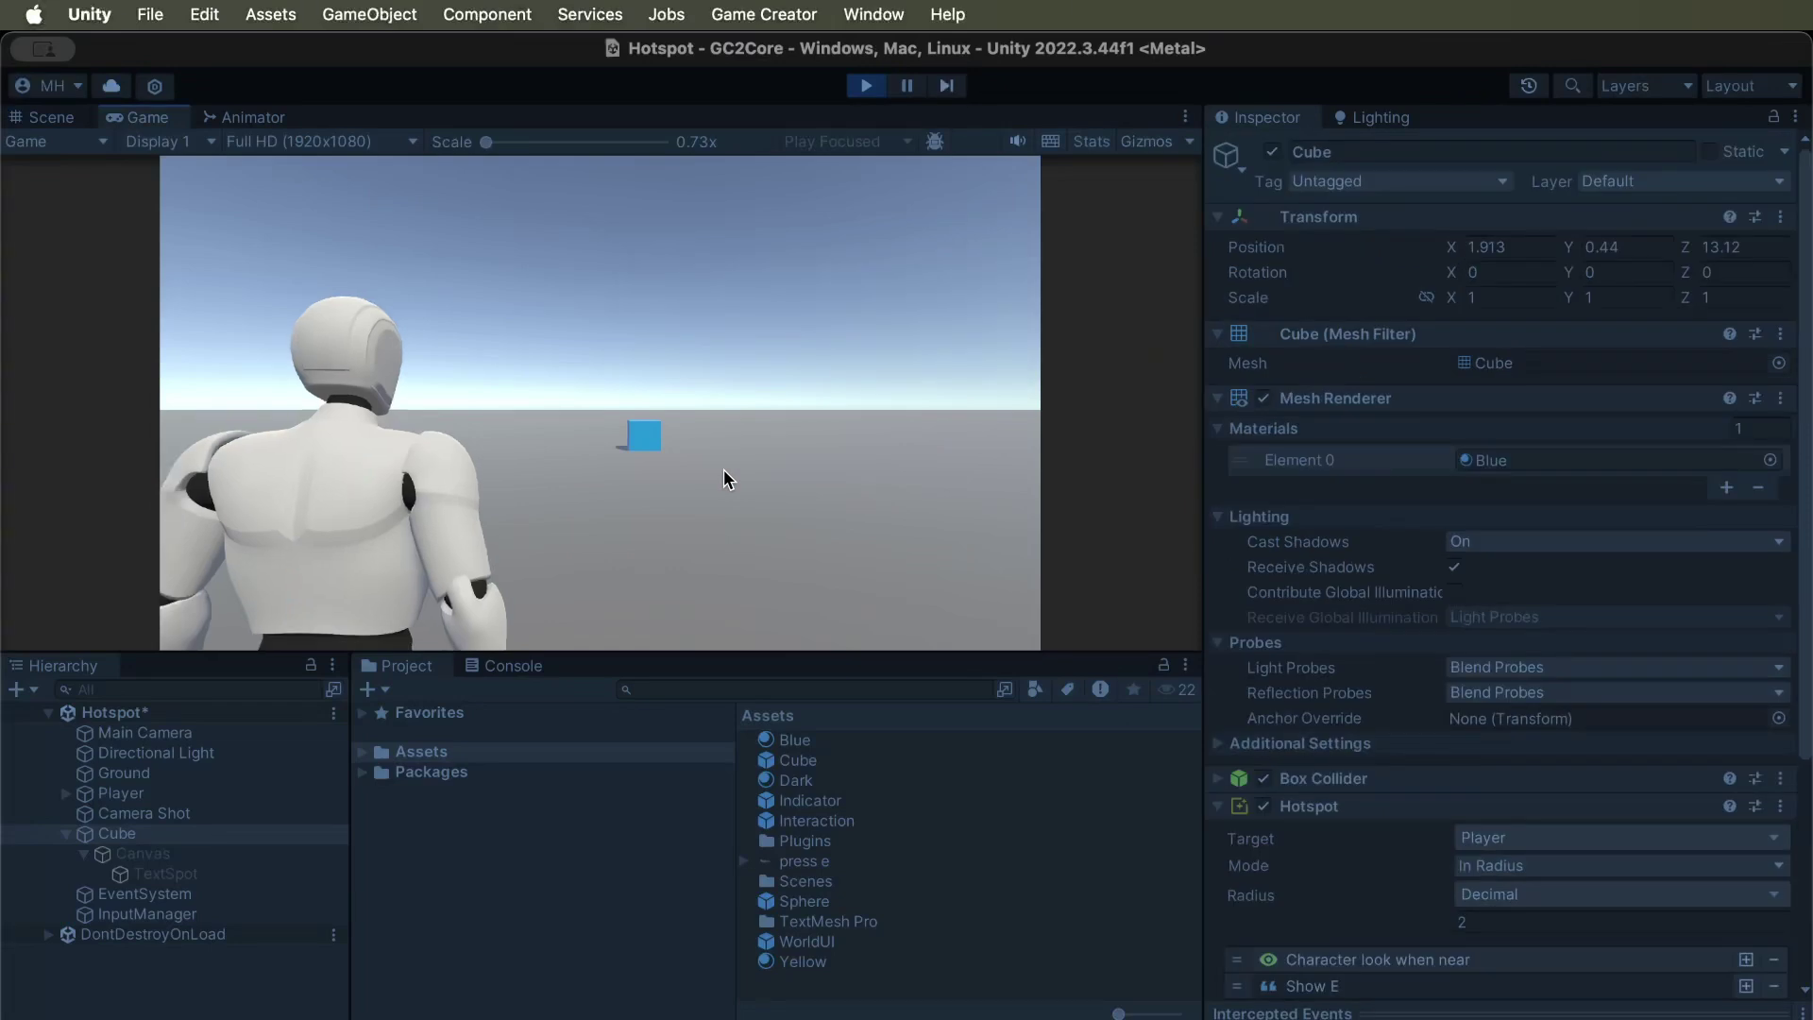
key("w")
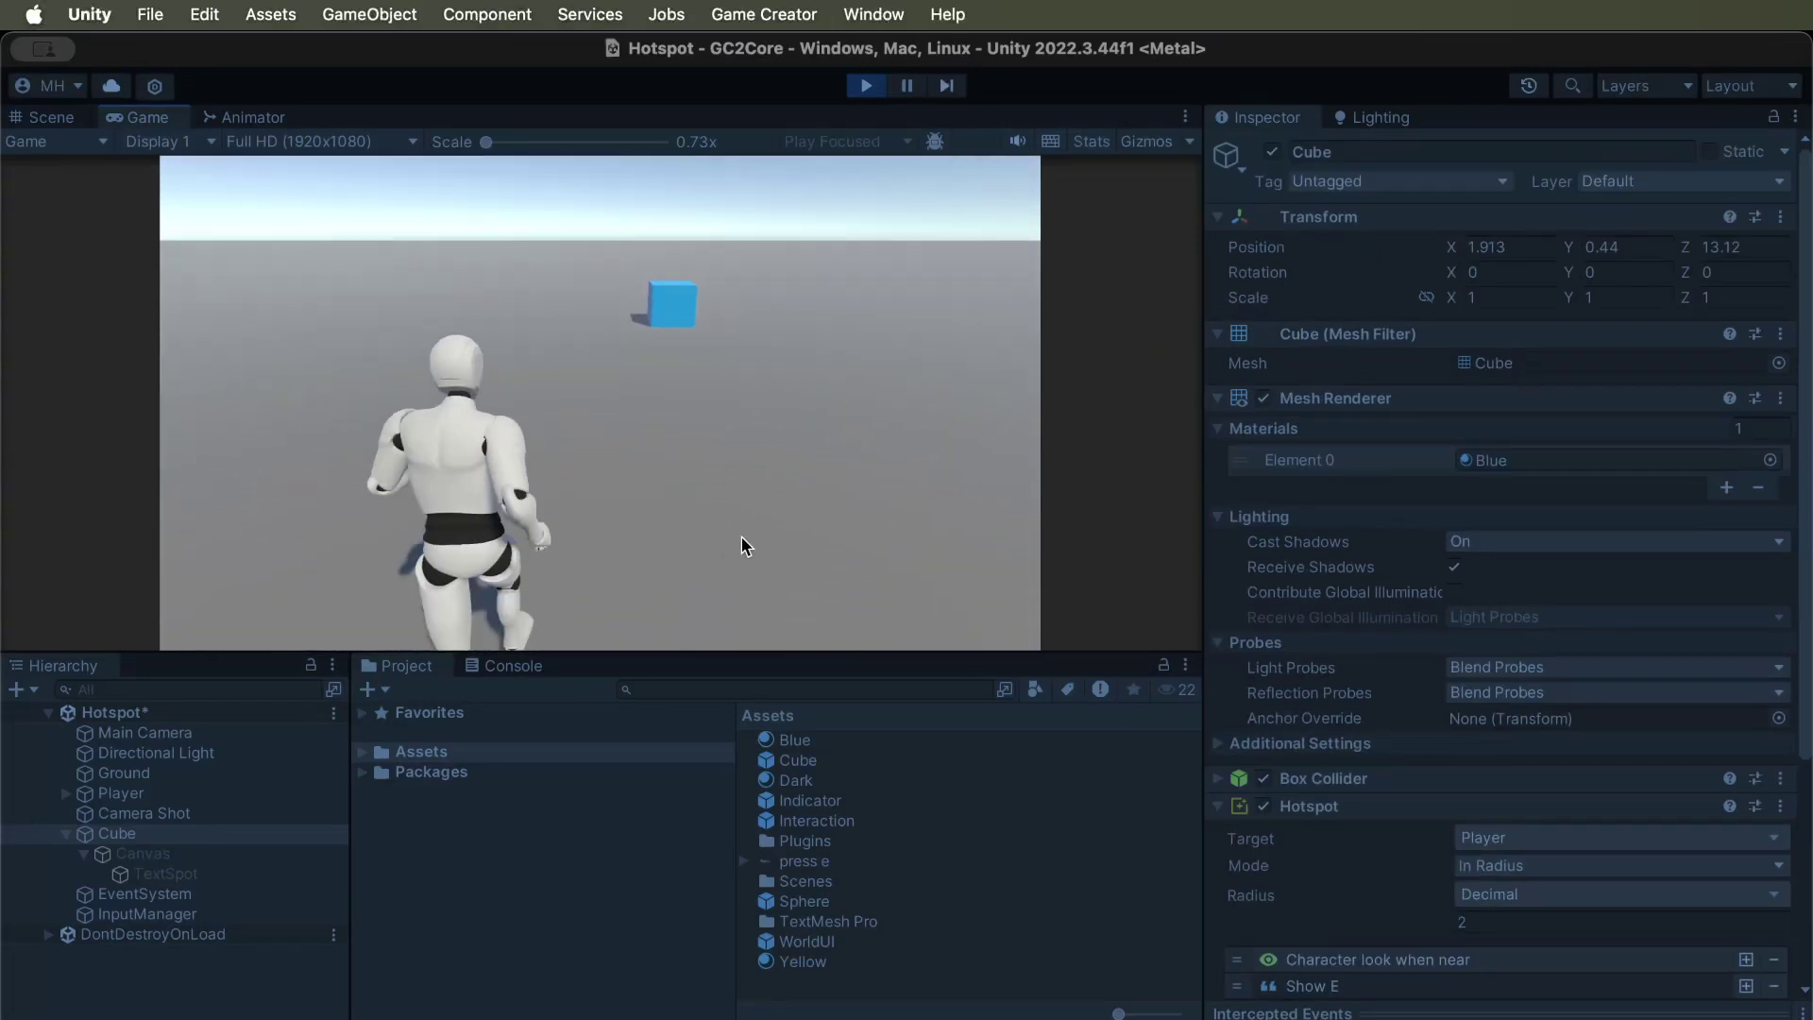
key("w")
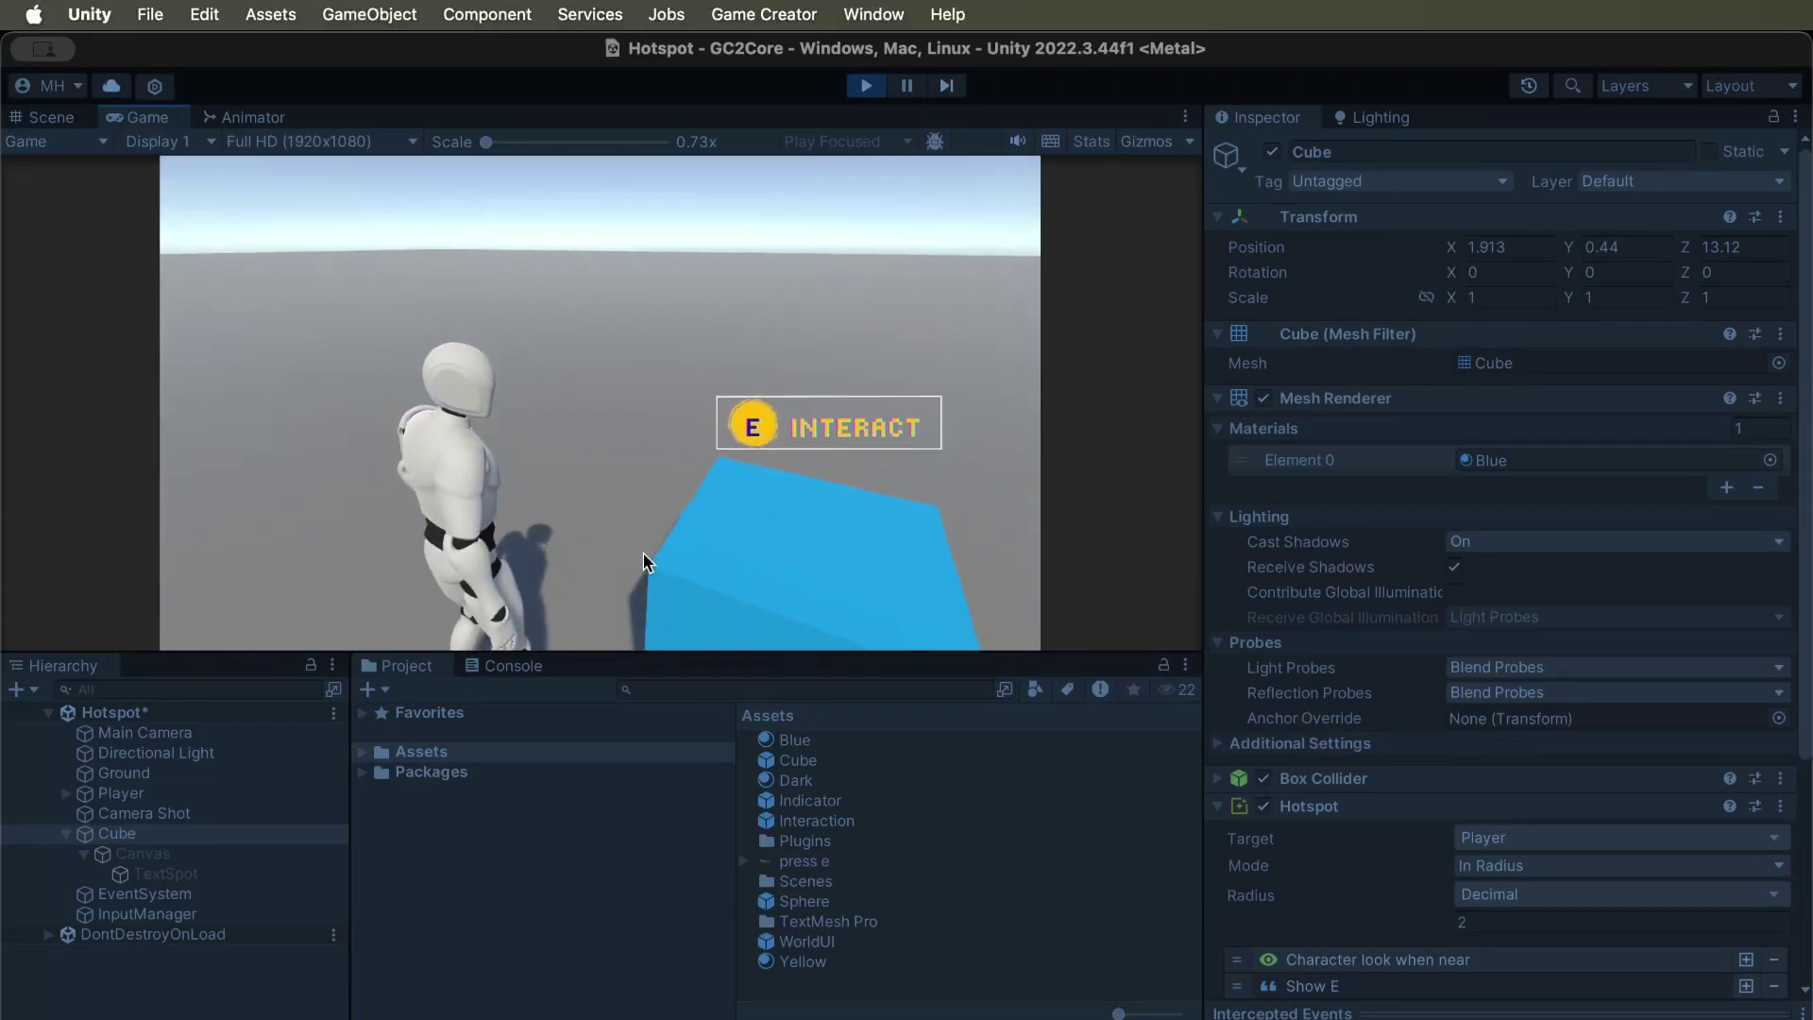
key("s")
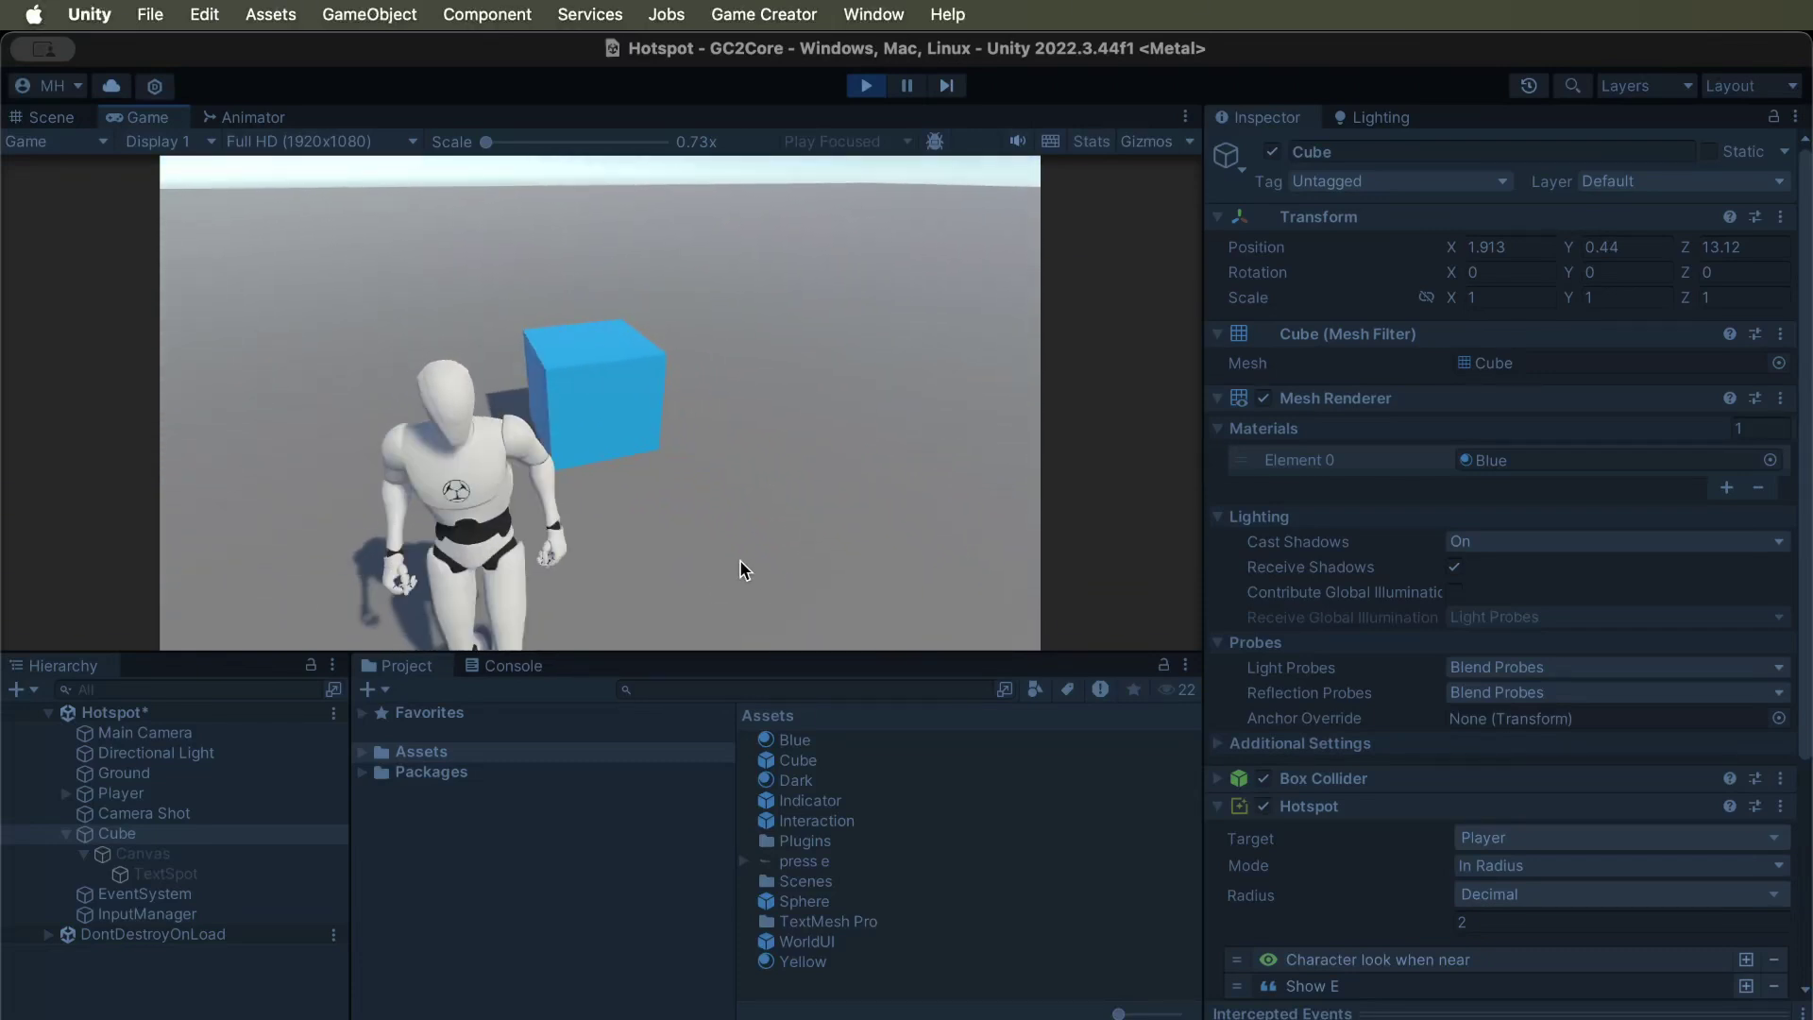
key("w")
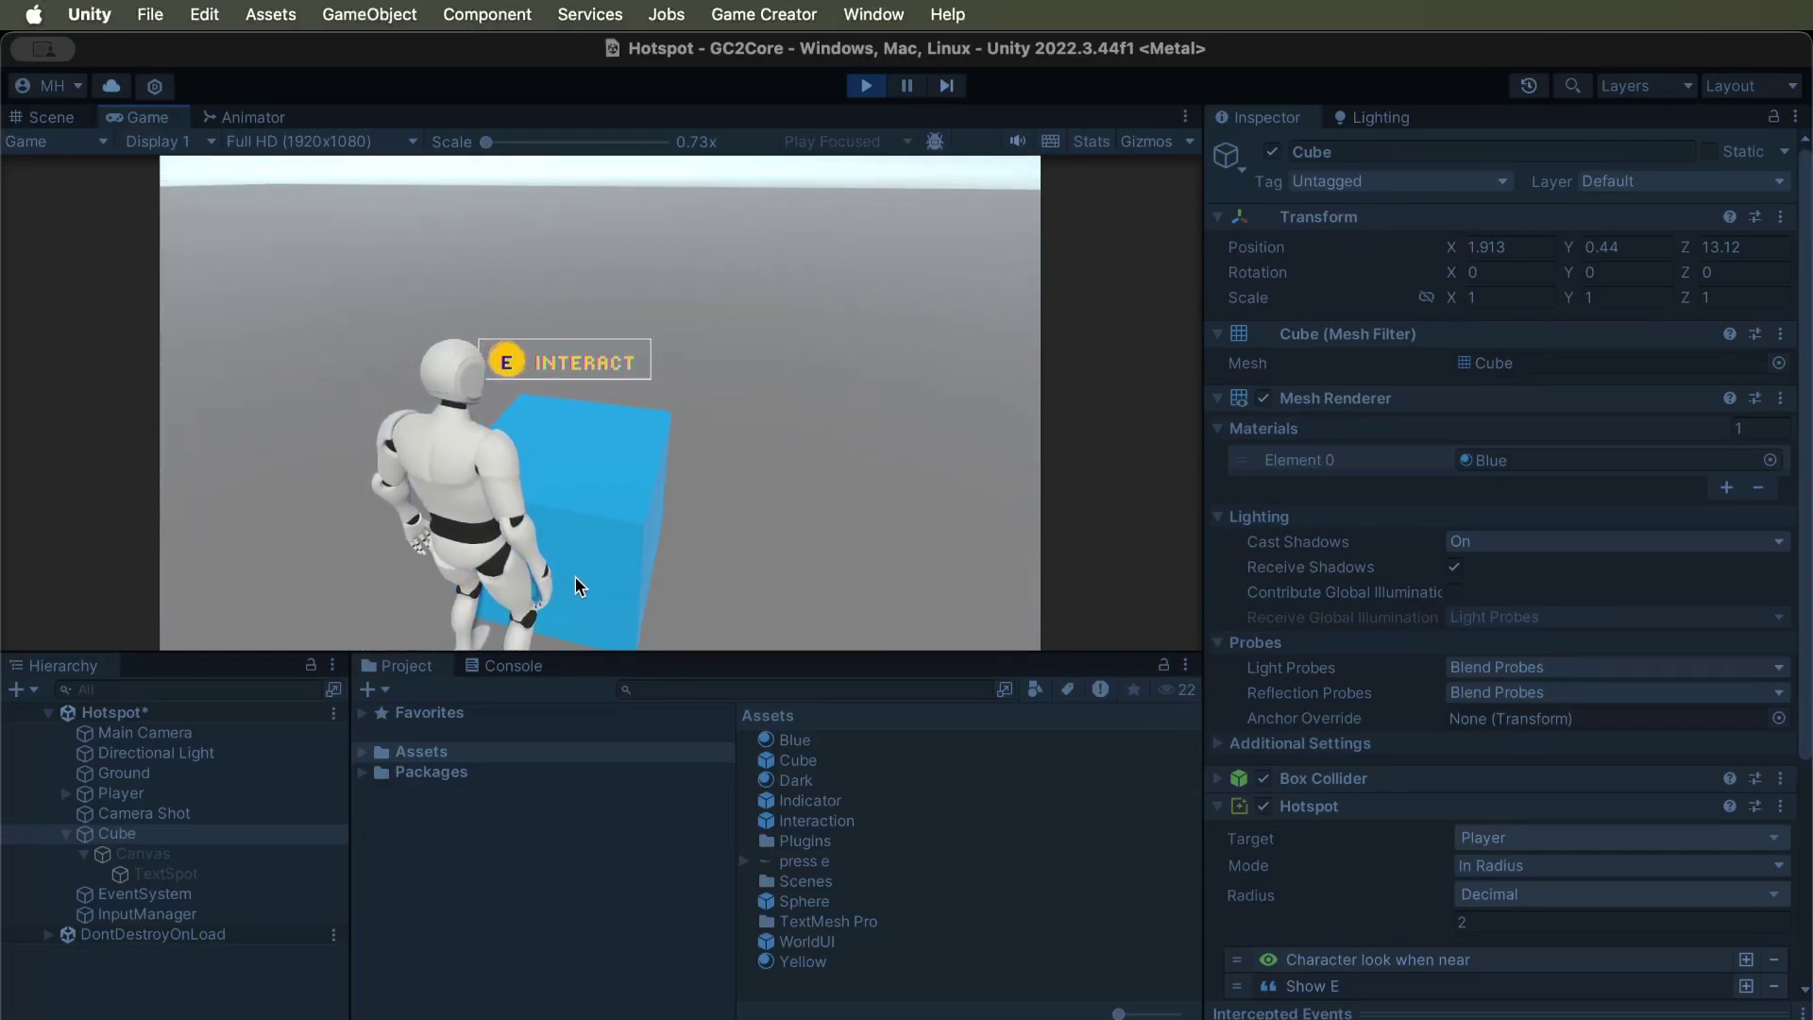
key("s")
key("w")
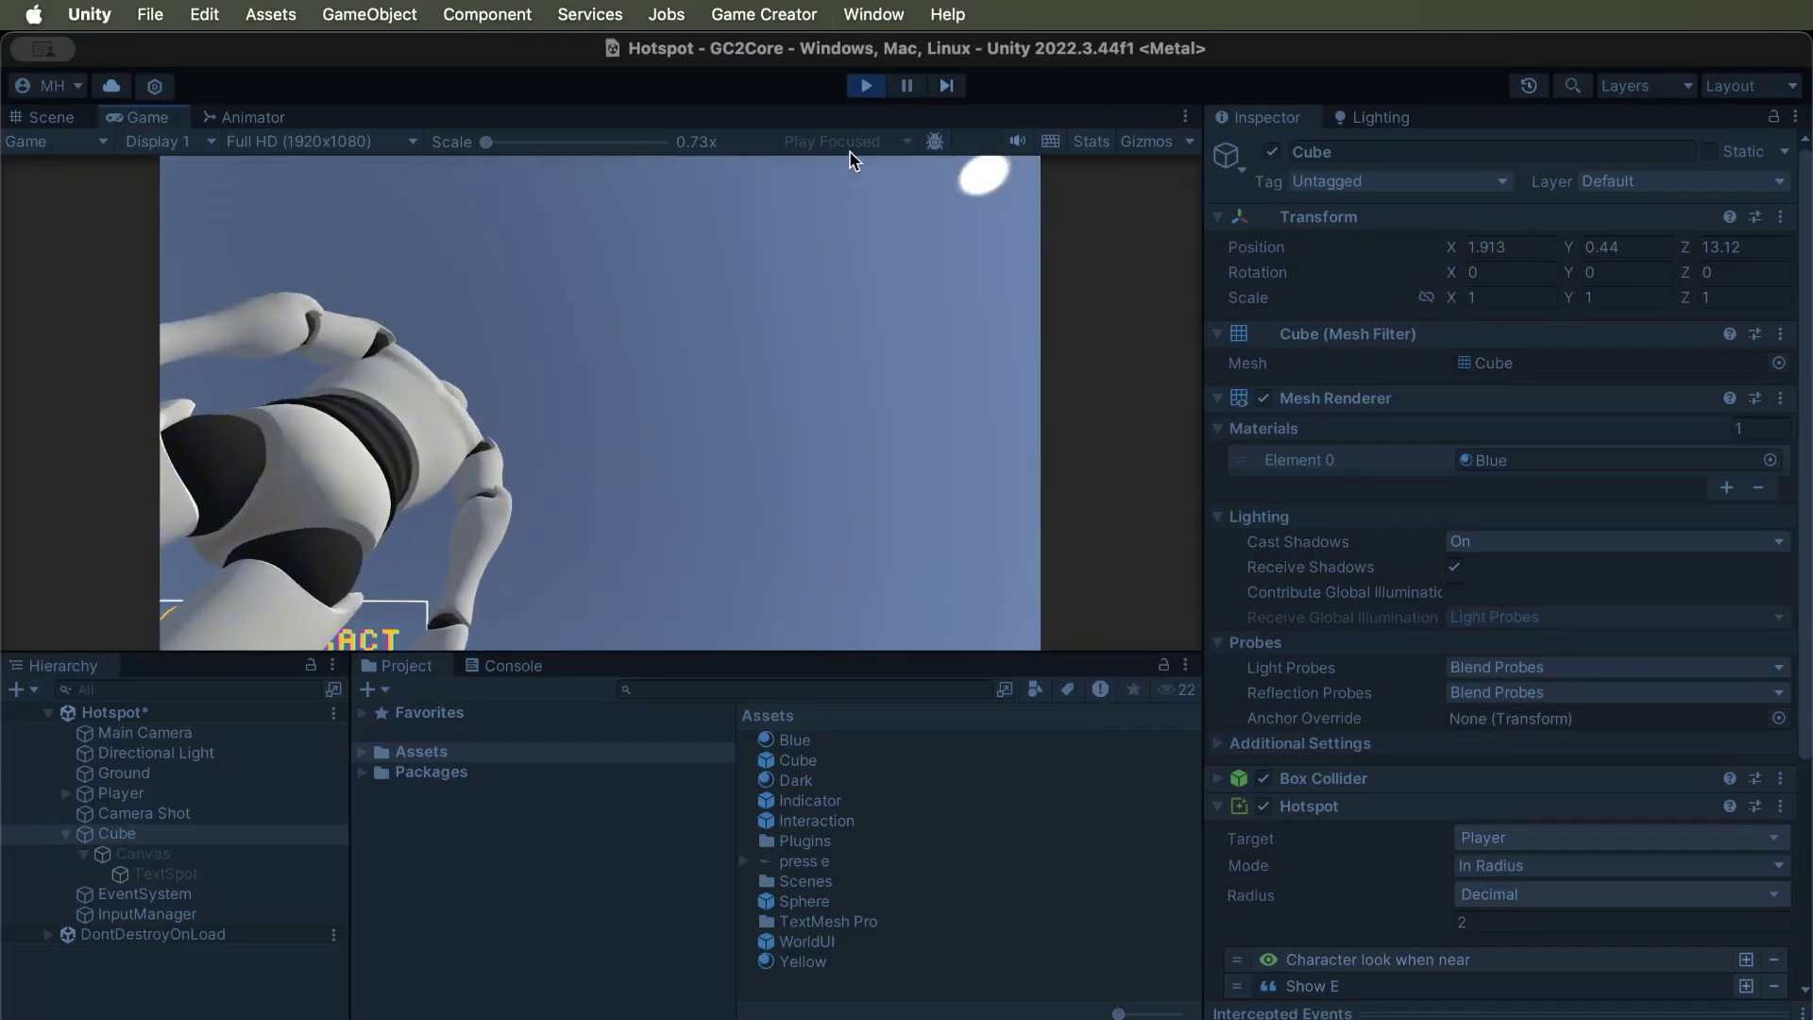
left_click(866, 86)
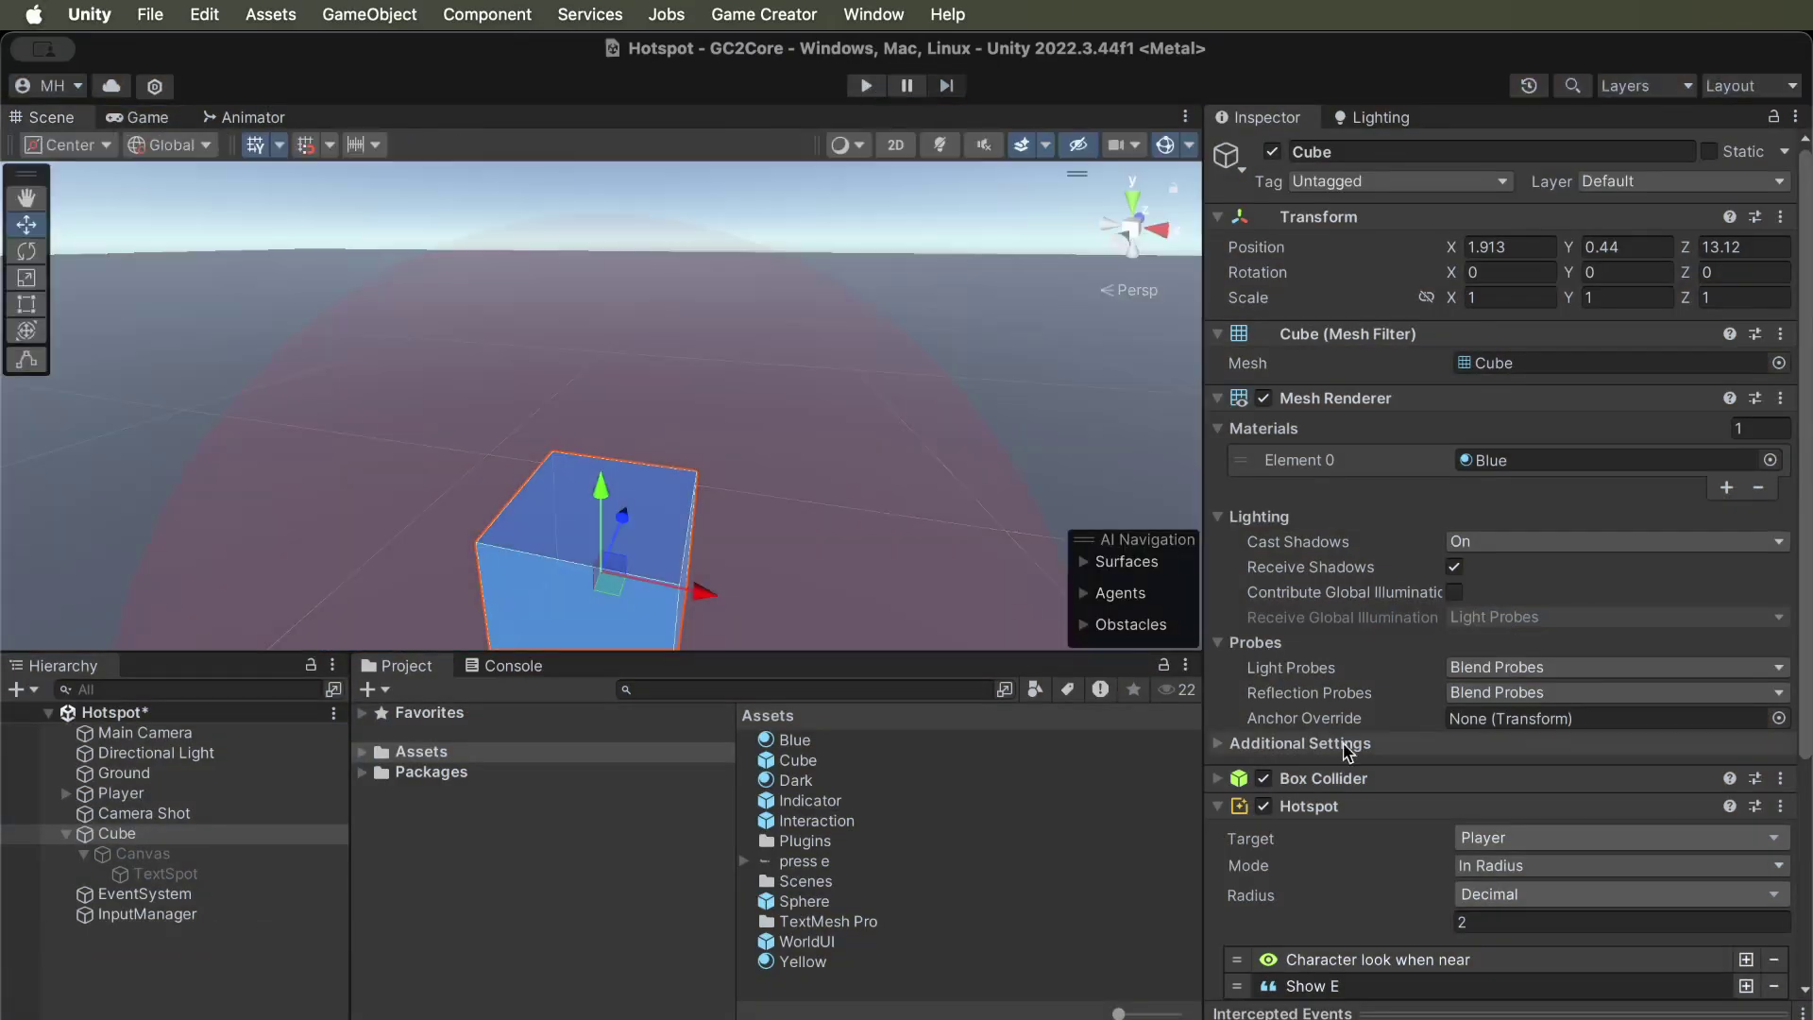
Review the activation modes available for the Cube's Hotspot, keeping In Radius.
scroll(1341, 746, "down", 5)
left_click(1485, 555)
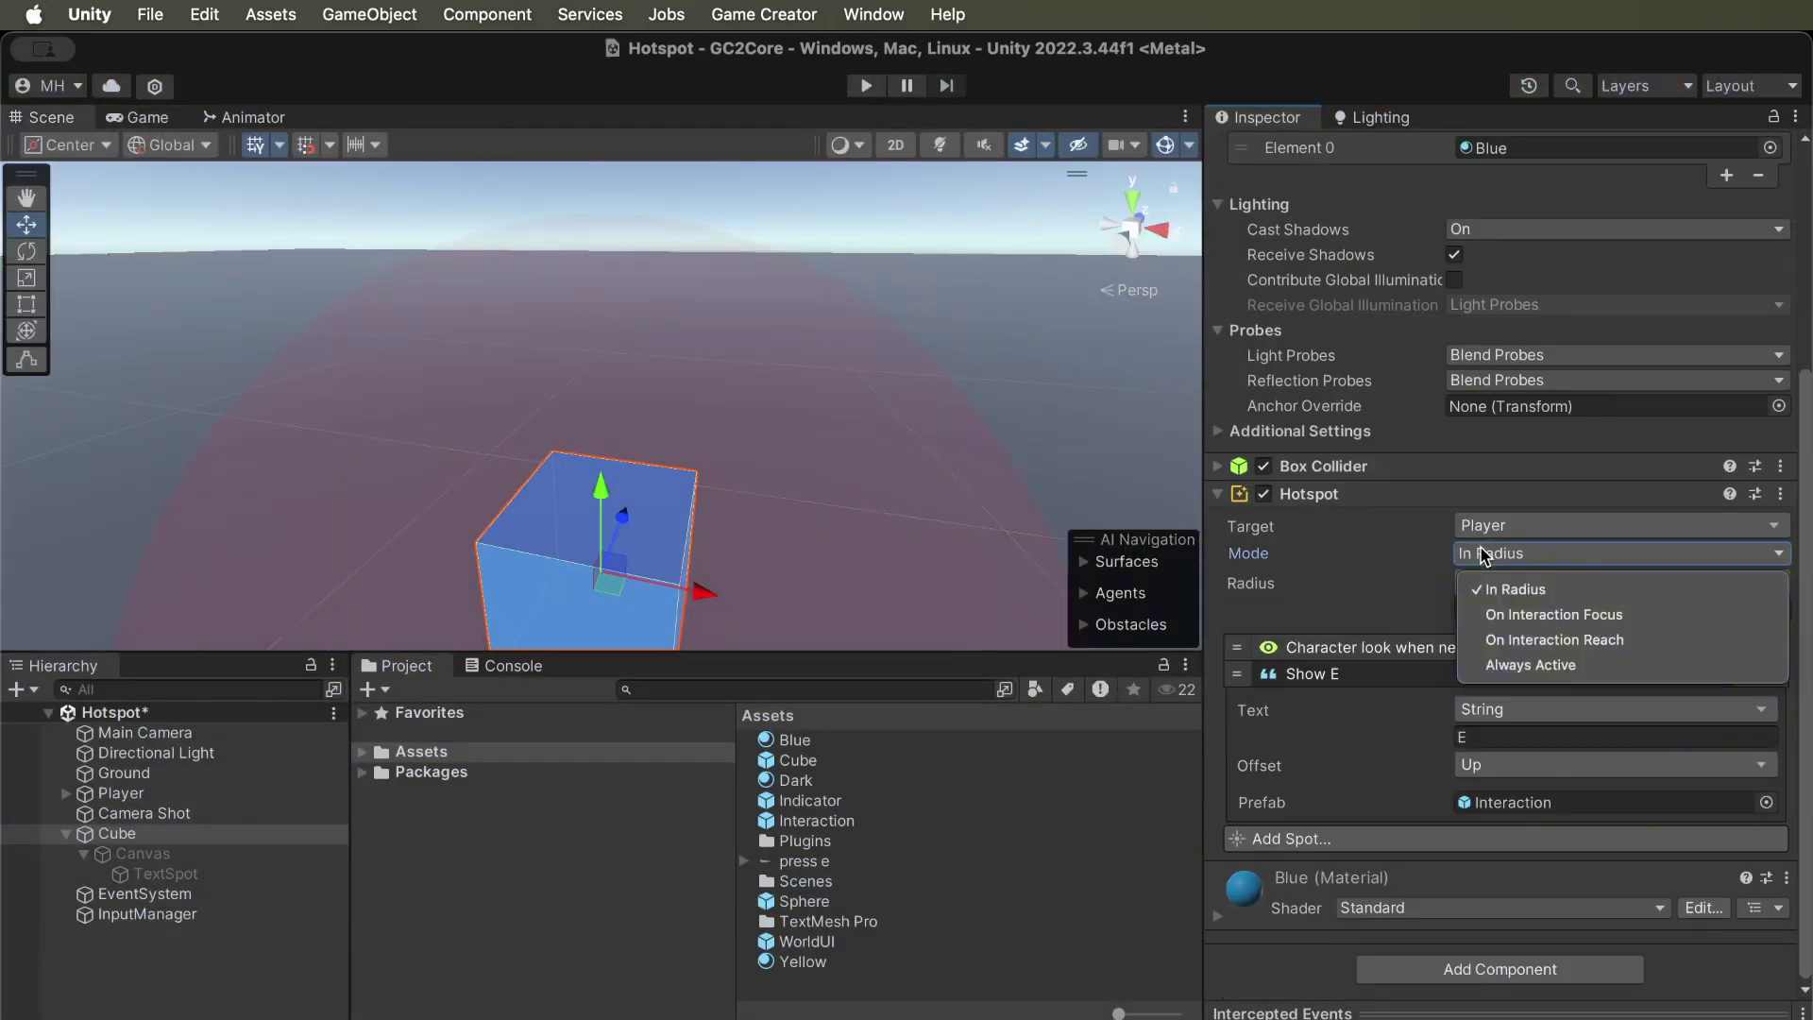
left_click(1499, 615)
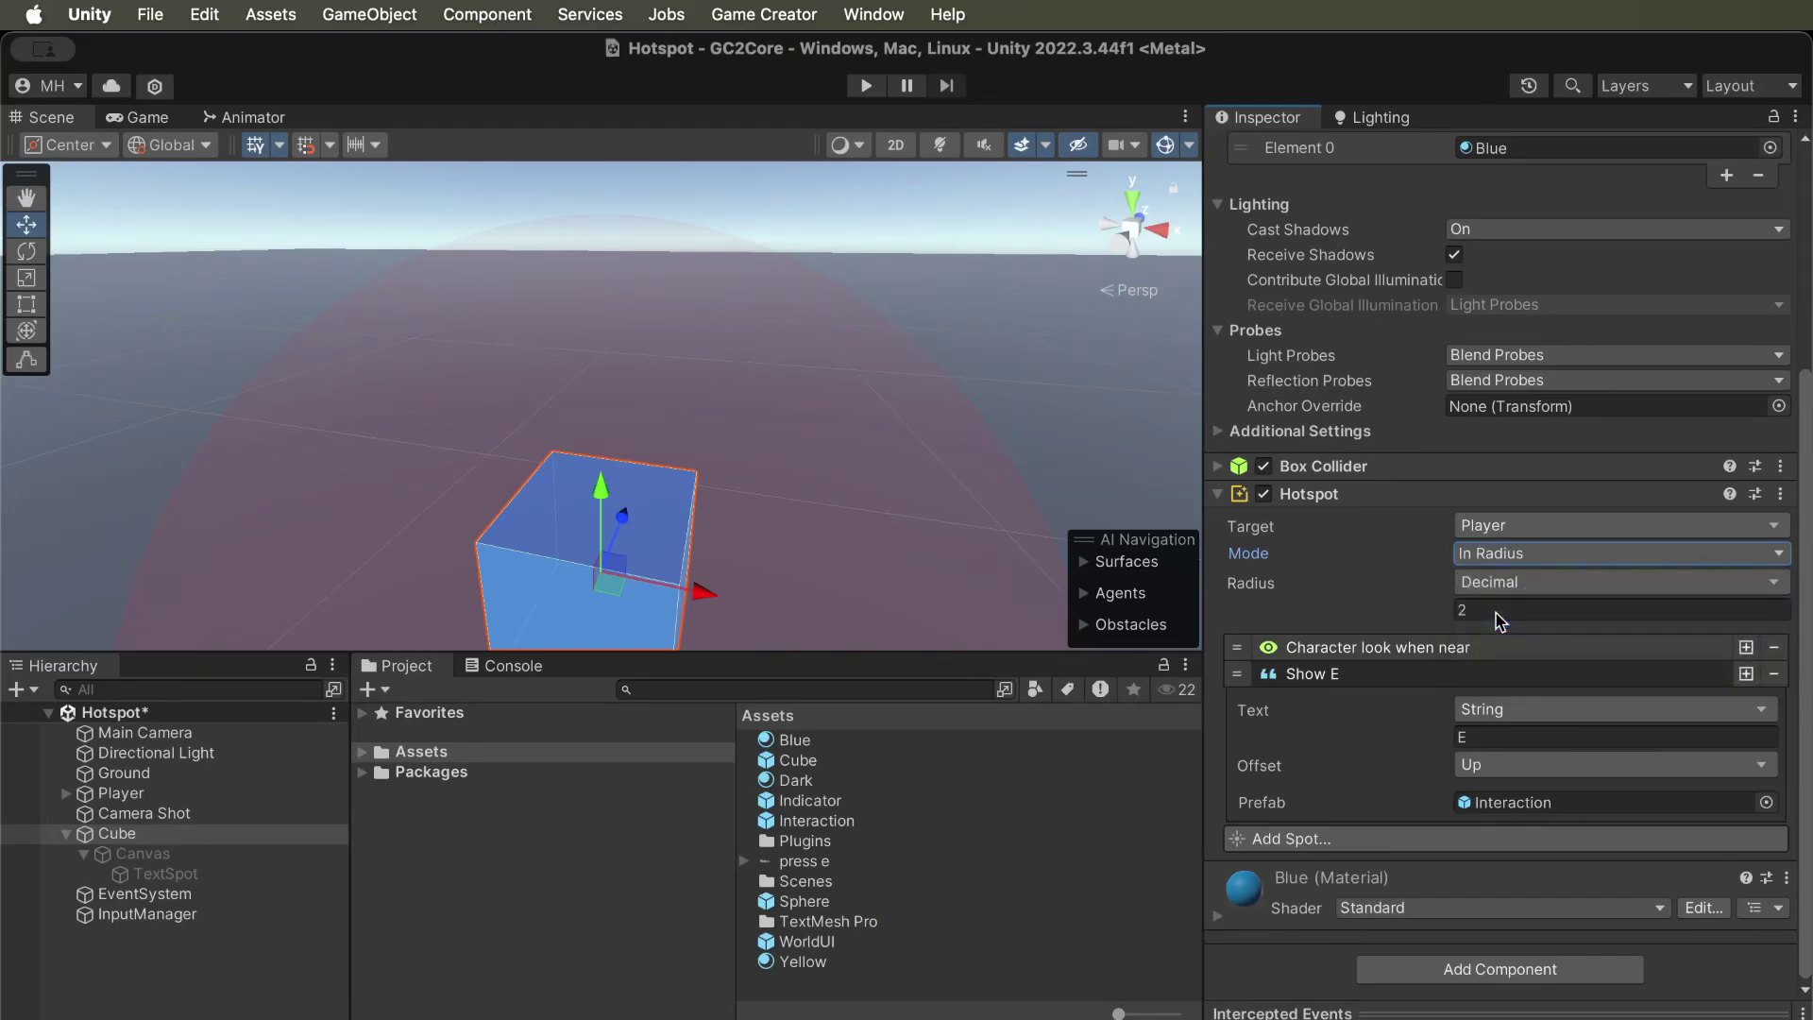